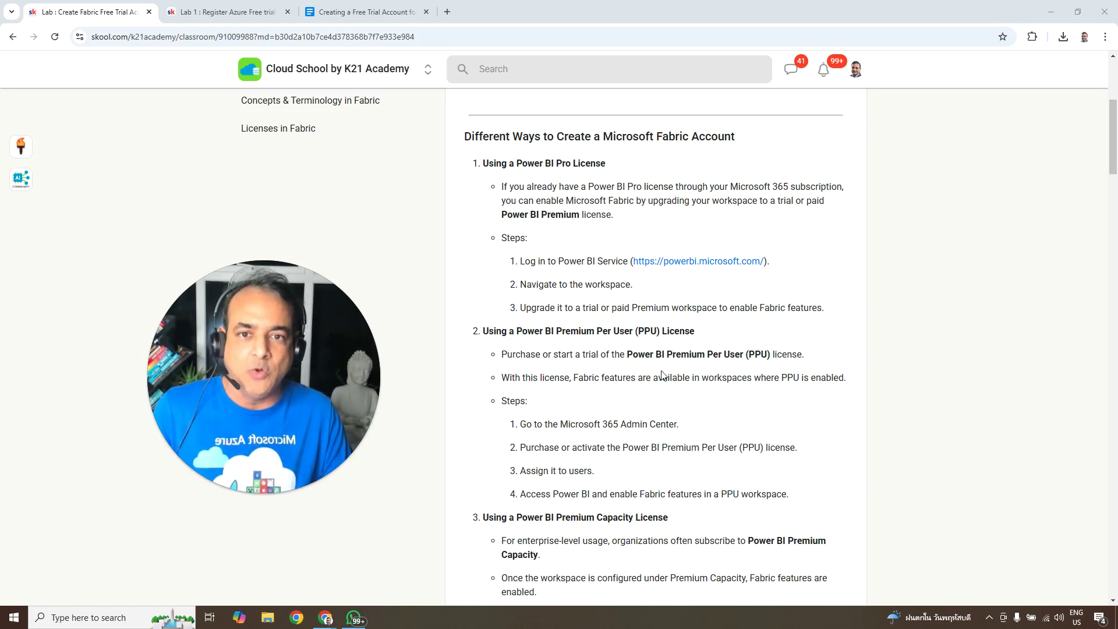
pyautogui.scroll(-8, 662, 374)
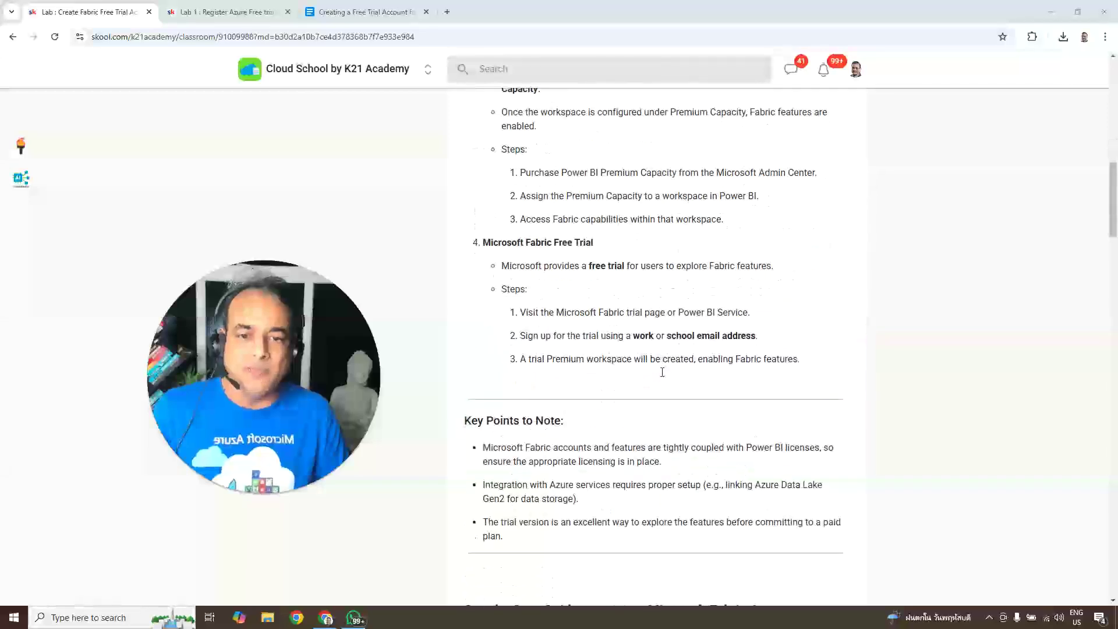
pyautogui.scroll(-7, 662, 372)
pyautogui.scroll(-2, 662, 377)
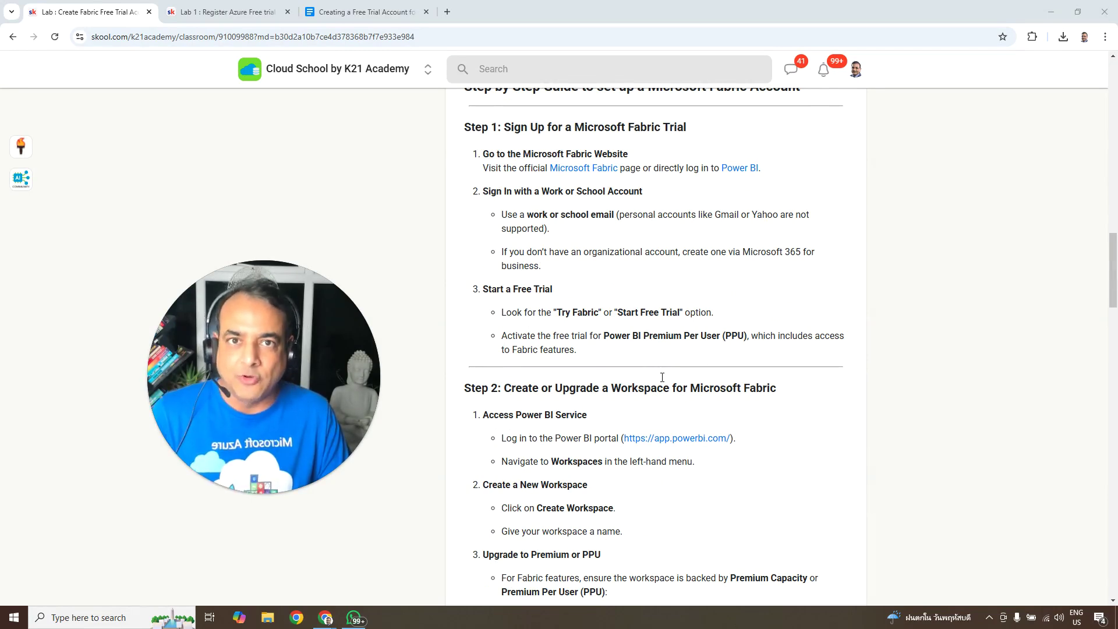
pyautogui.scroll(-1, 662, 378)
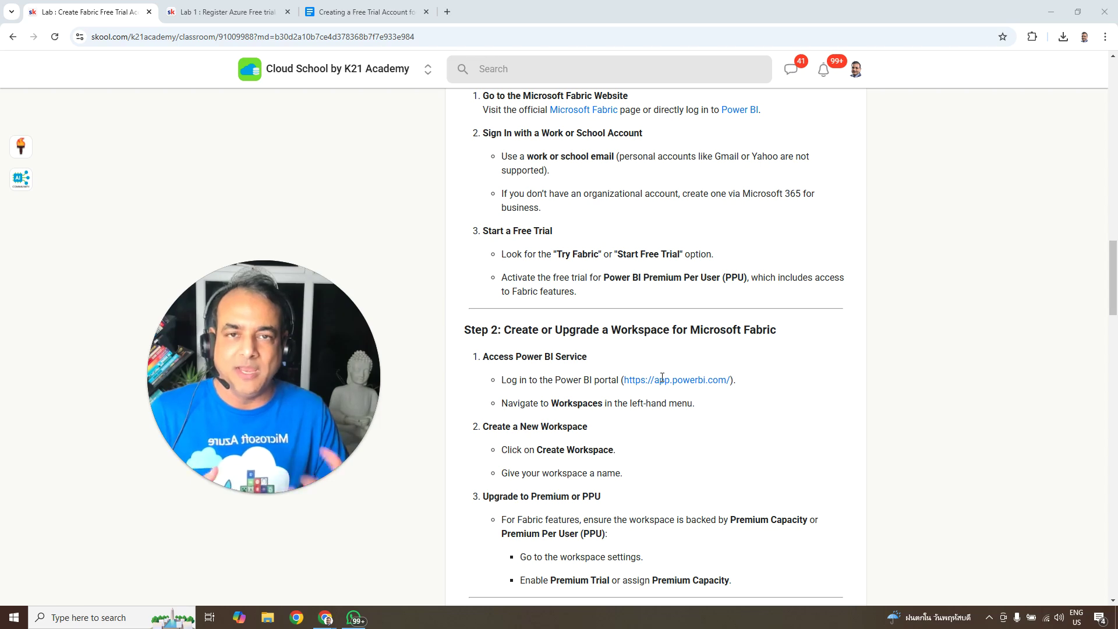
pyautogui.scroll(-15, 662, 377)
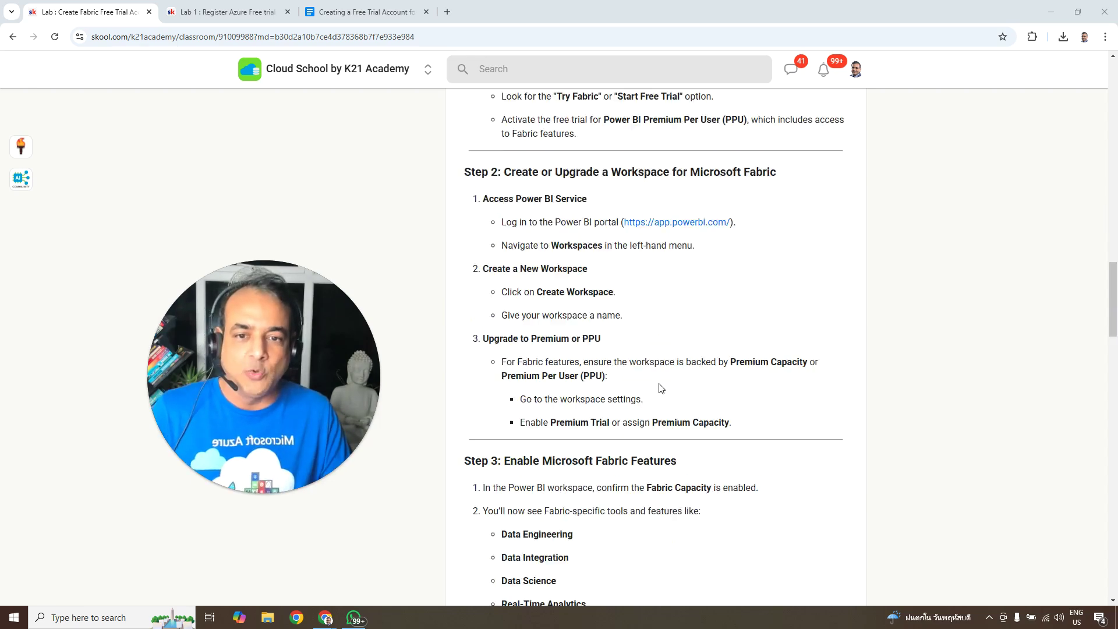
pyautogui.scroll(-5, 660, 396)
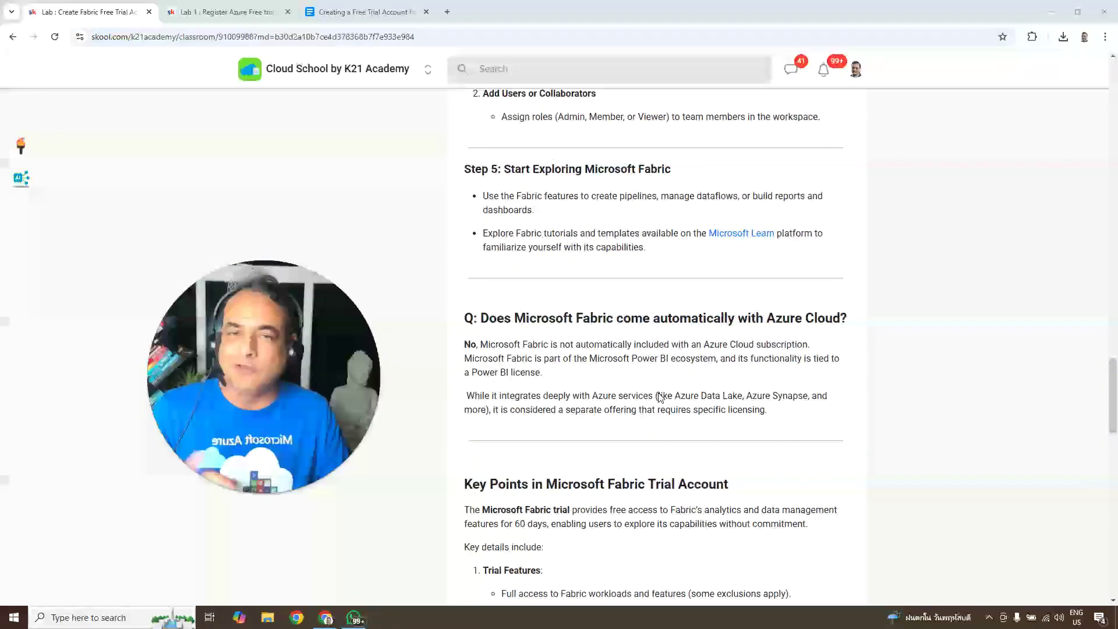
pyautogui.moveTo(1114, 401); pyautogui.dragTo(1113, 128)
pyautogui.scroll(8, 706, 343)
pyautogui.scroll(-7, 701, 354)
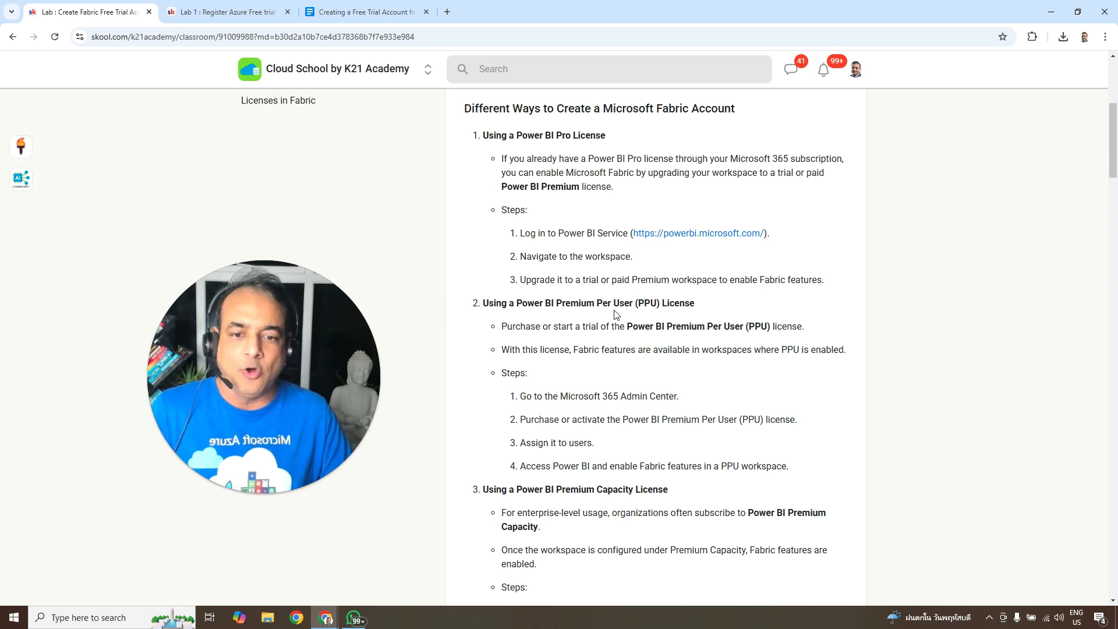
# - Scroll to the Microsoft Fabric Free Trial steps and highlight the step about visiting the trial page
pyautogui.scroll(-2, 556, 486)
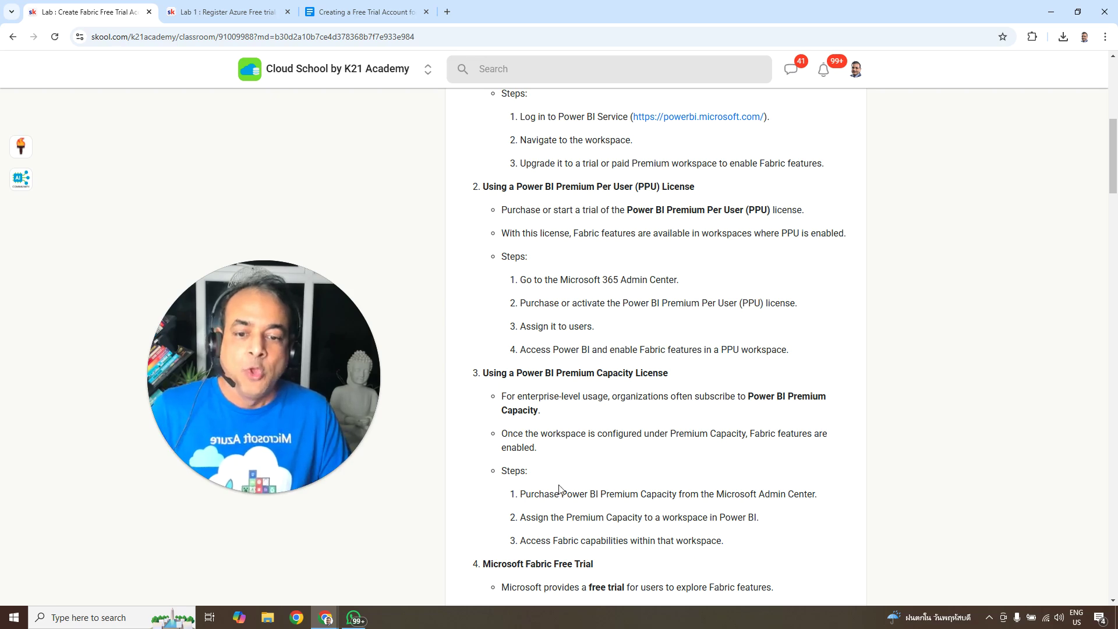
pyautogui.scroll(-3, 558, 488)
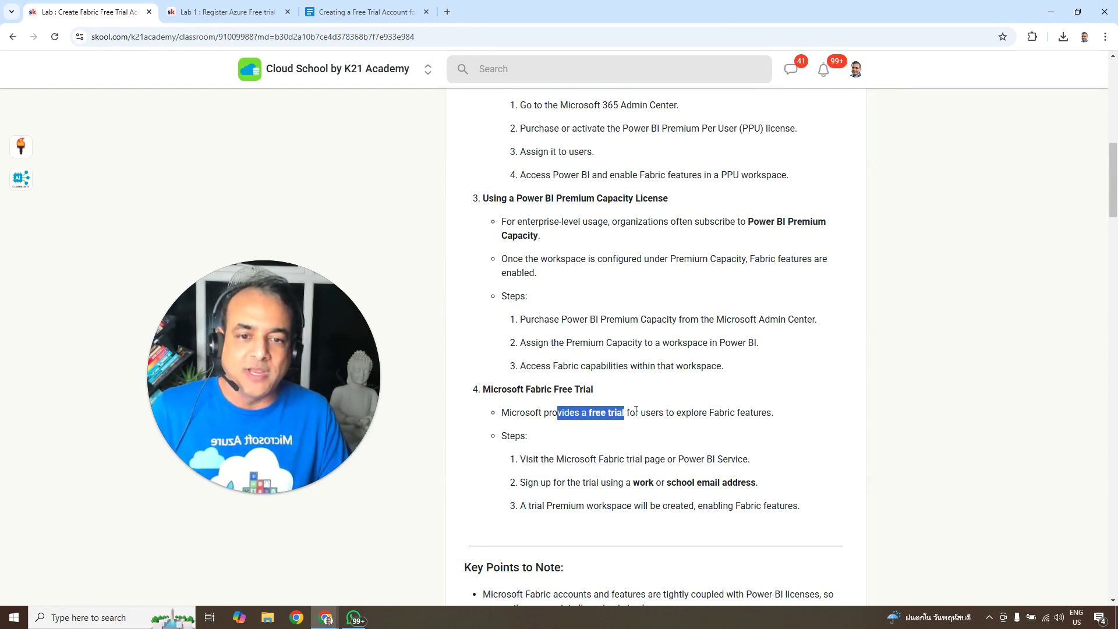
pyautogui.moveTo(615, 461); pyautogui.dragTo(673, 460)
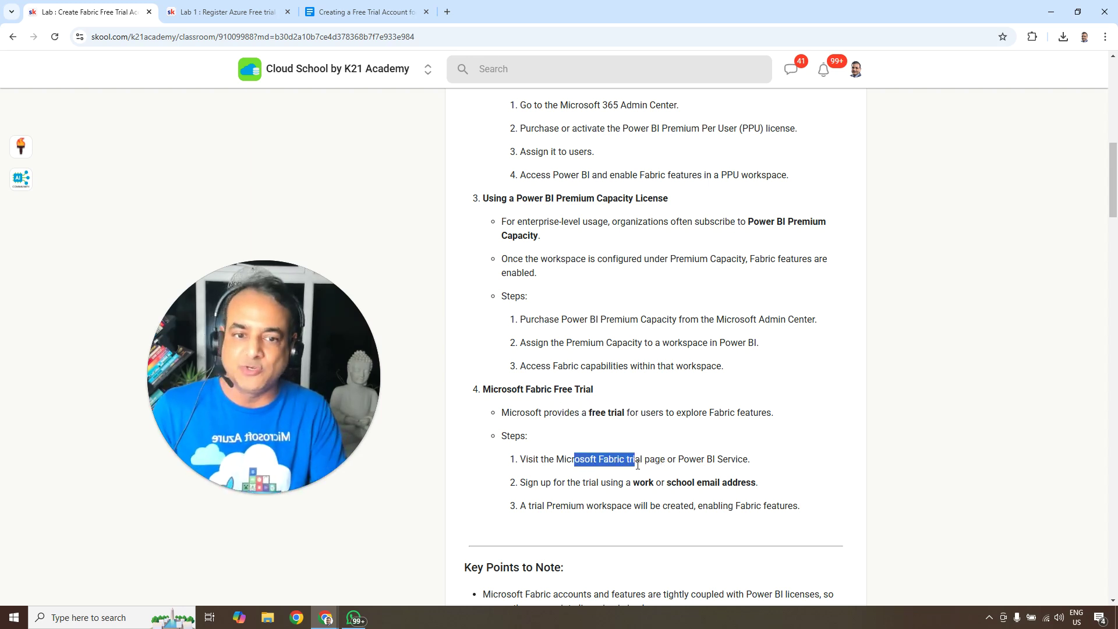
pyautogui.click(582, 463)
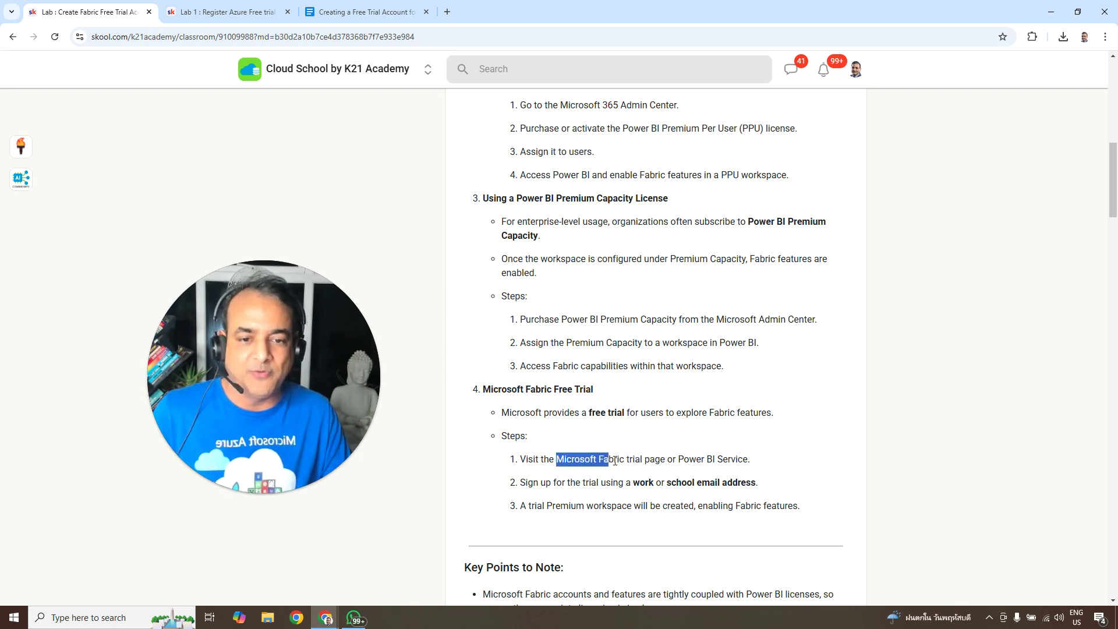
# - Highlight step 2's requirement to sign up with a work or school email address
pyautogui.moveTo(599, 483); pyautogui.dragTo(624, 483)
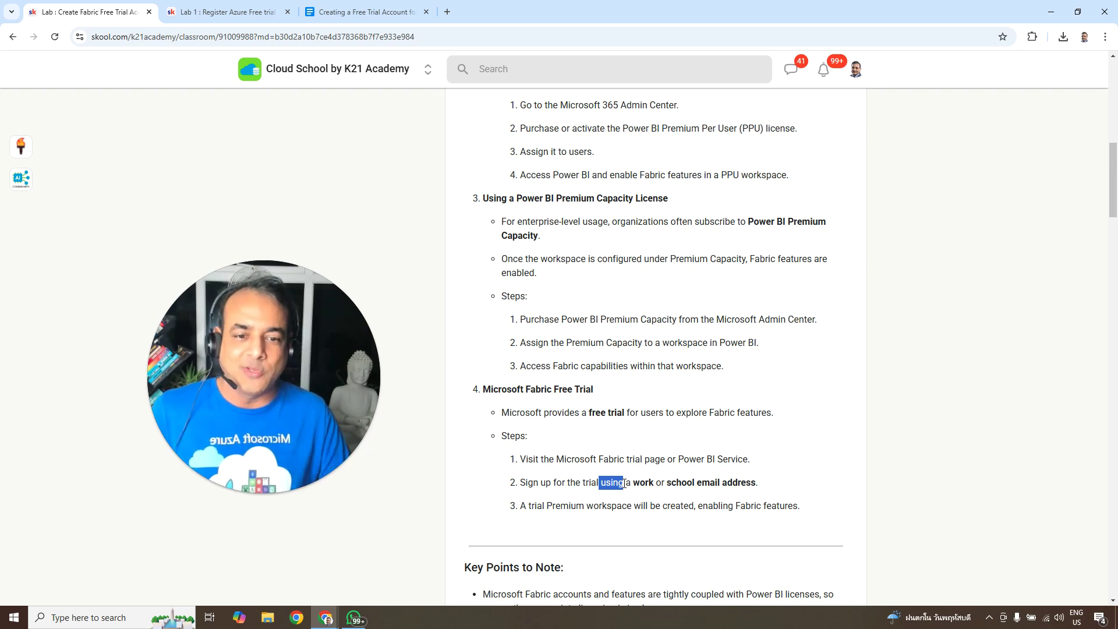
pyautogui.click(626, 483)
pyautogui.moveTo(716, 483); pyautogui.dragTo(744, 477)
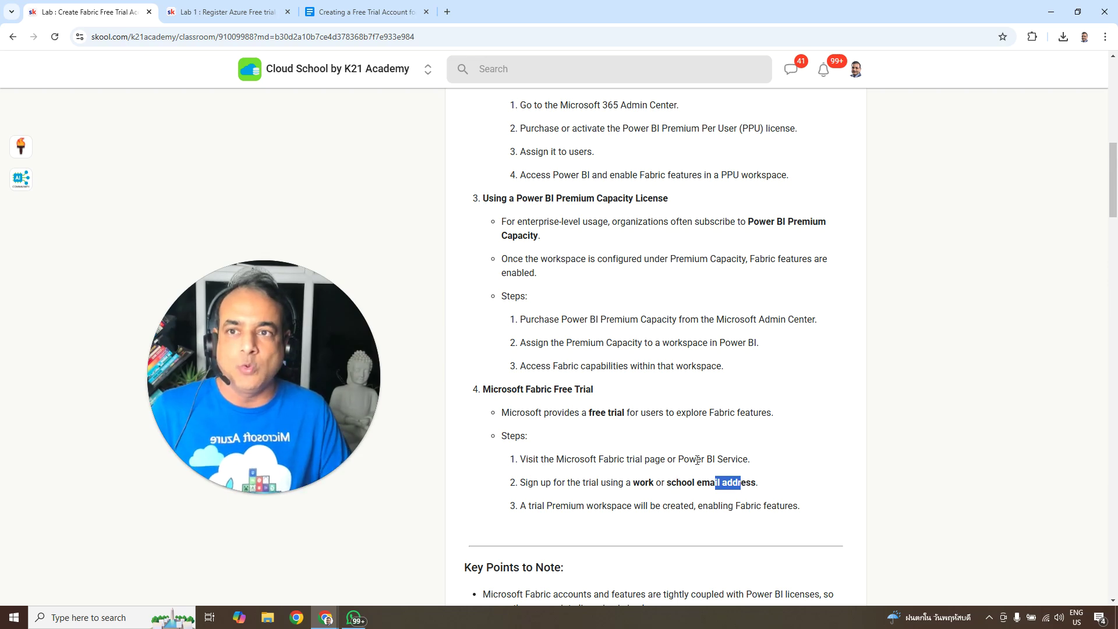
pyautogui.click(227, 12)
# - Scroll the Fabric free trial guide to troubleshooting 10.2, organization doesn't allow Fabric free
pyautogui.click(366, 11)
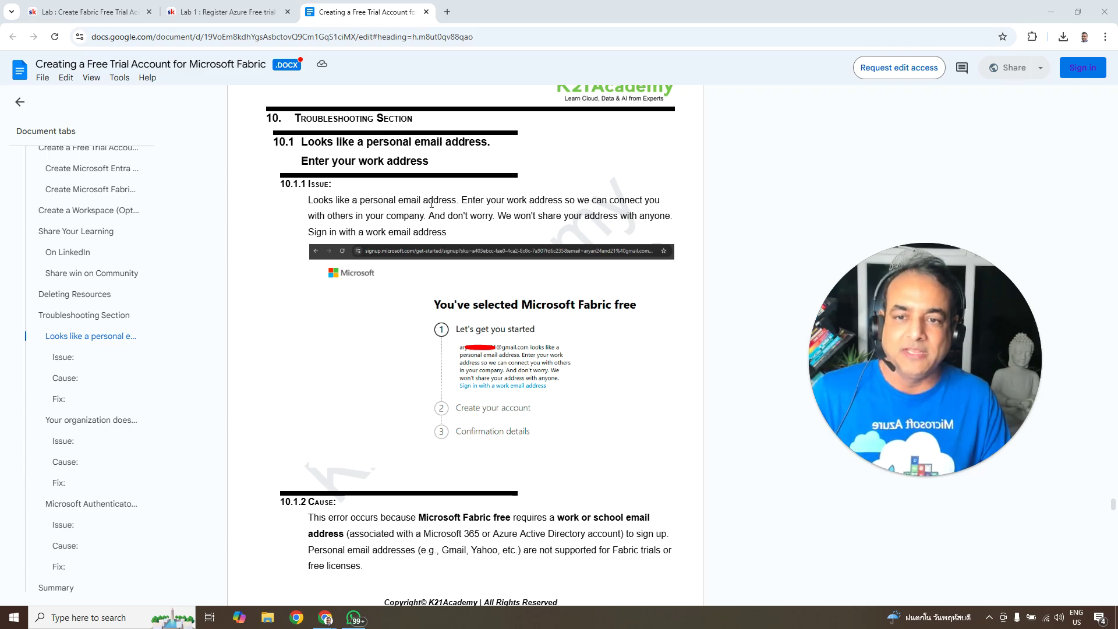
pyautogui.scroll(-10, 483, 284)
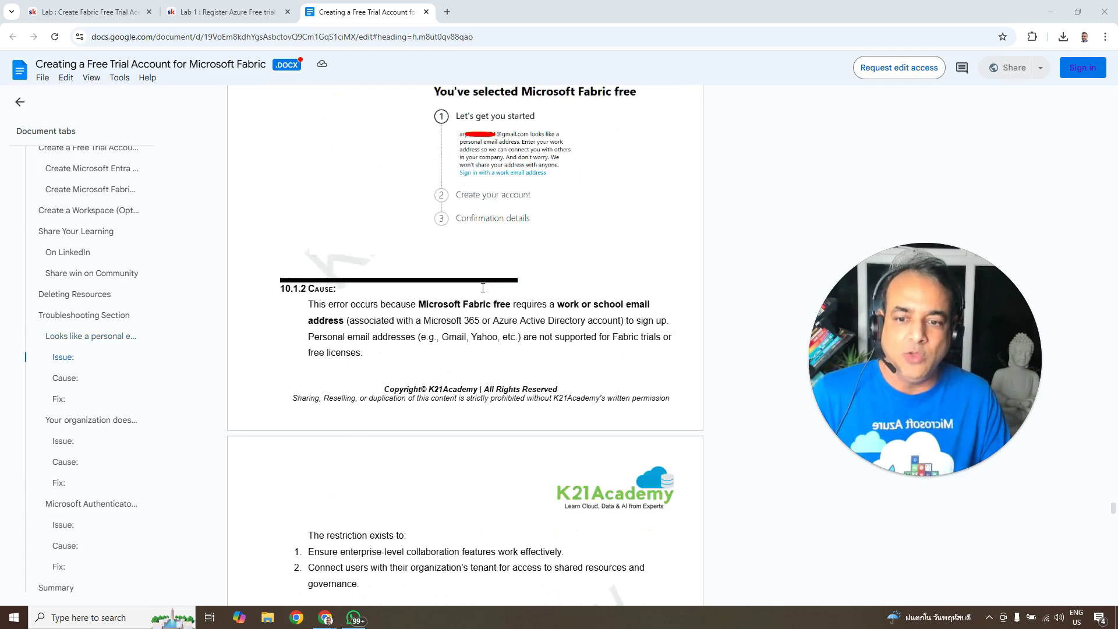
pyautogui.scroll(-14, 482, 287)
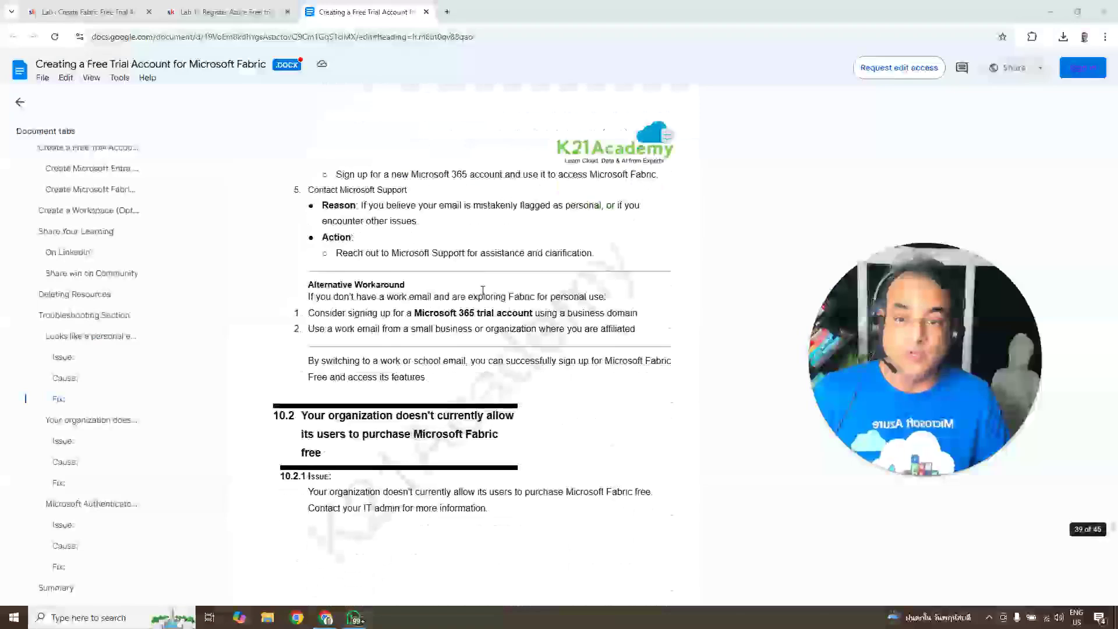
pyautogui.scroll(-2, 483, 289)
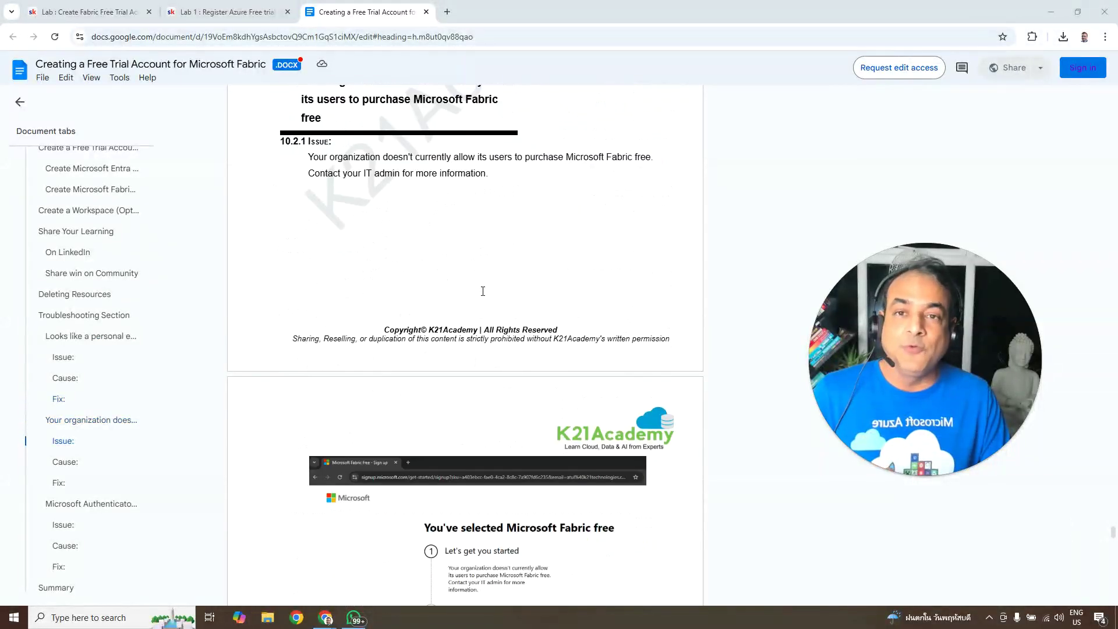
pyautogui.scroll(1, 482, 289)
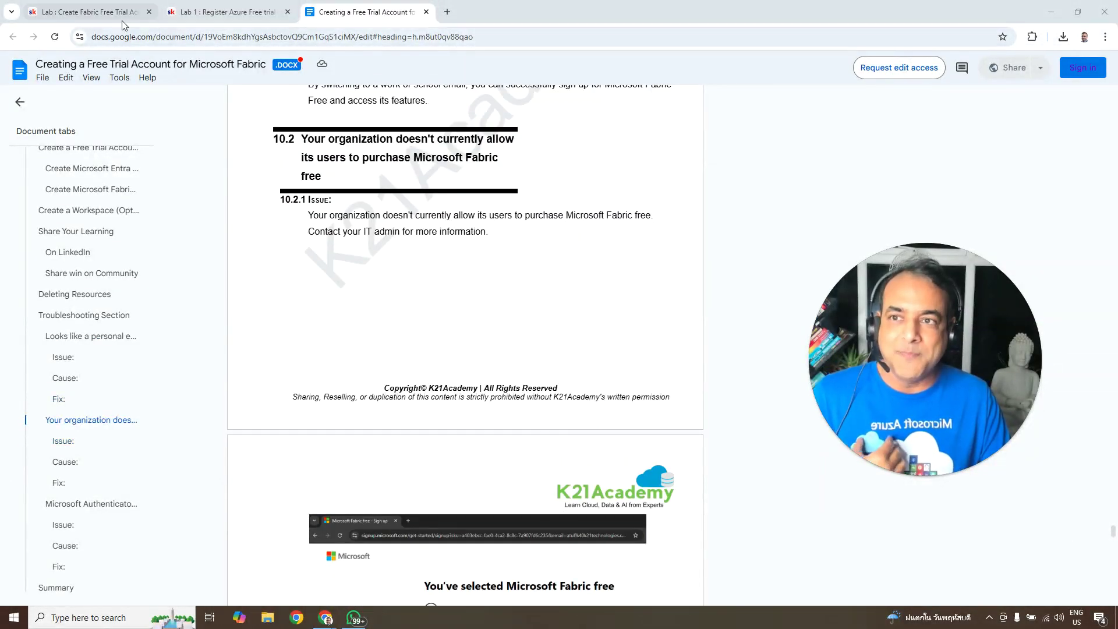
pyautogui.scroll(-4, 431, 282)
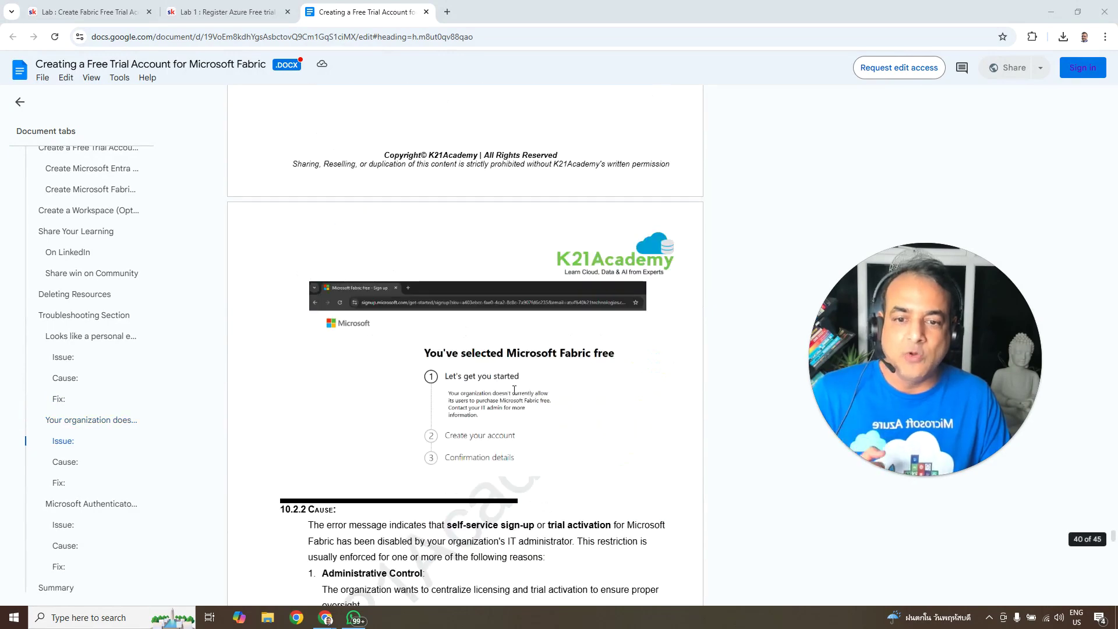
pyautogui.scroll(4, 284, 270)
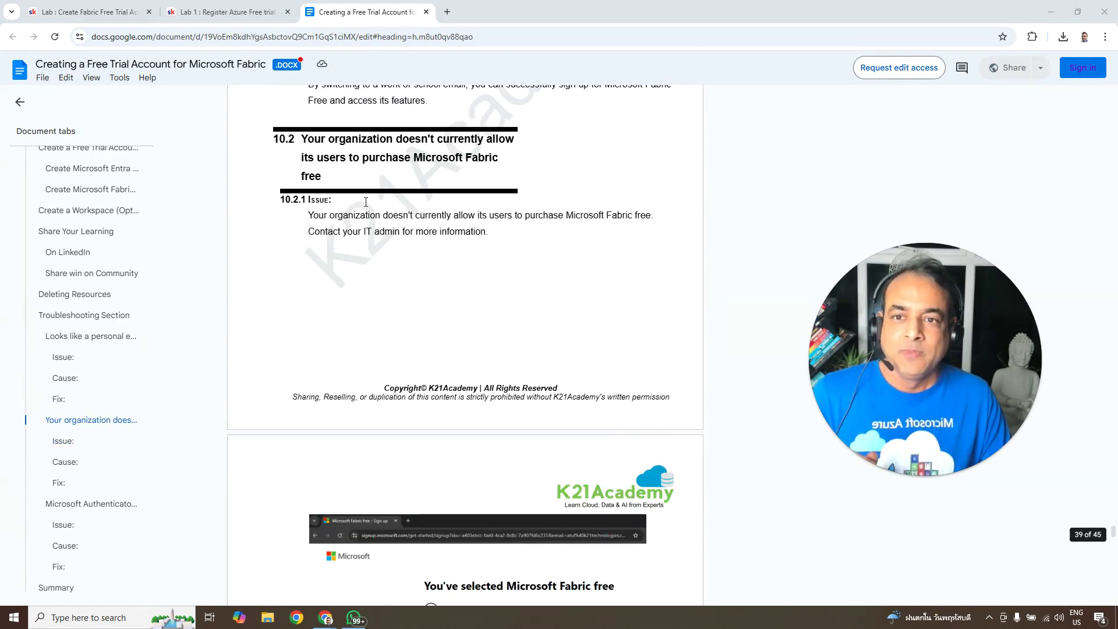
pyautogui.scroll(1, 365, 202)
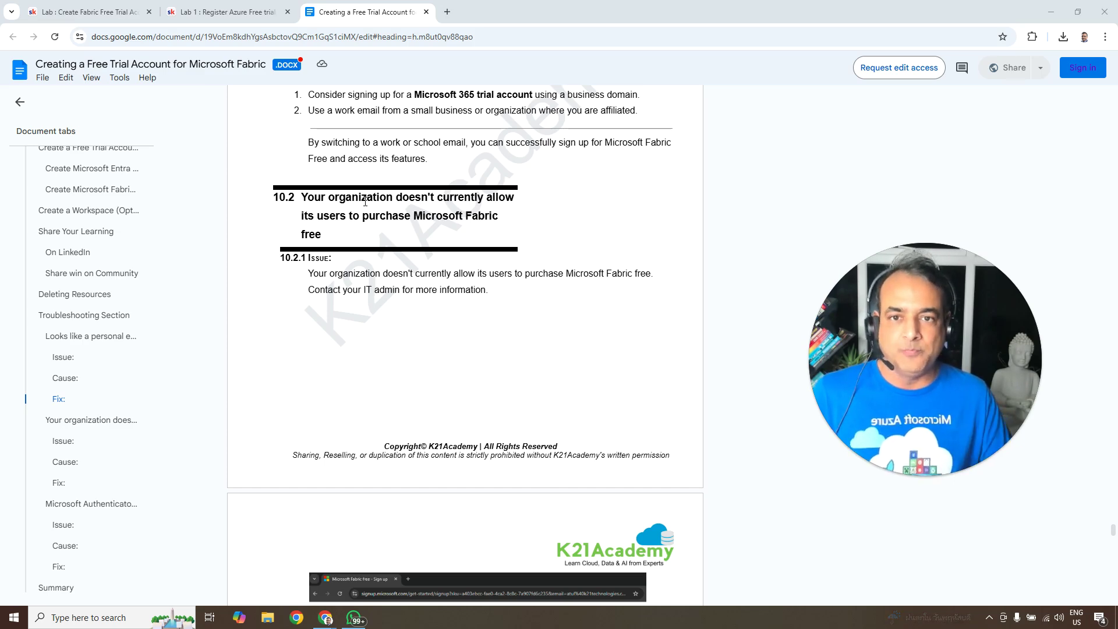
pyautogui.click(61, 18)
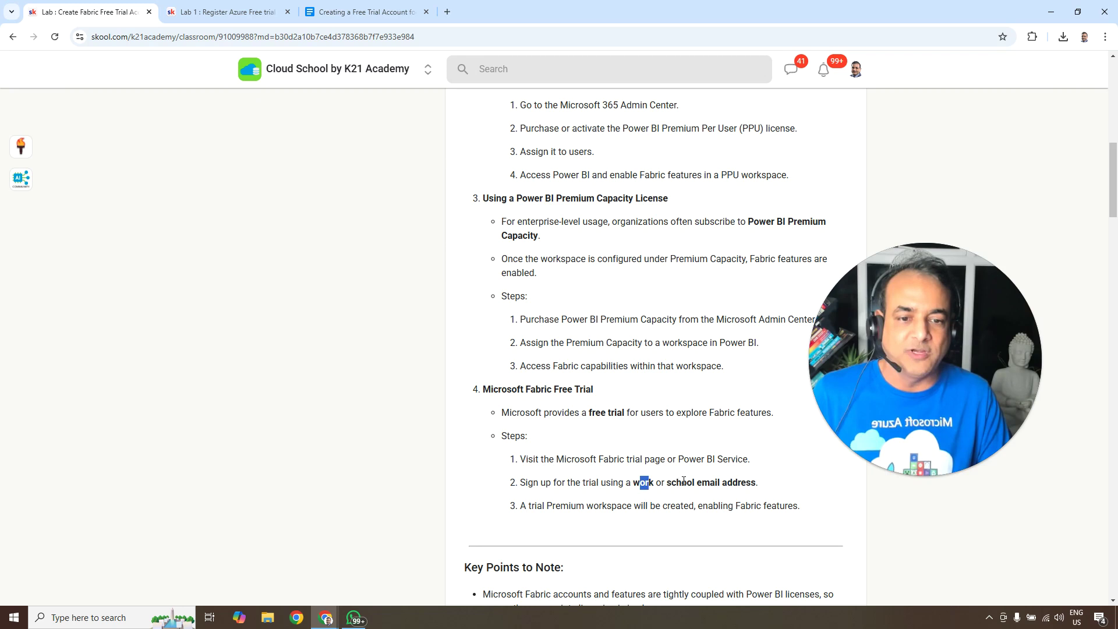
# - Select 'school email address' and the three Microsoft Fabric Free Trial sign-up steps
pyautogui.moveTo(676, 482); pyautogui.dragTo(740, 482)
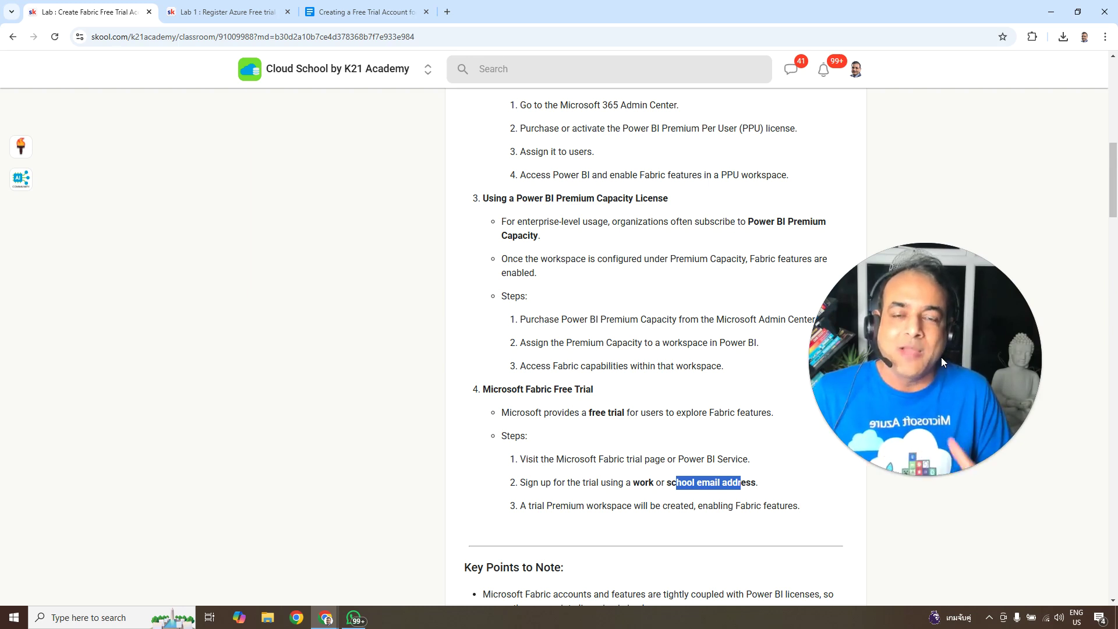
pyautogui.moveTo(931, 357); pyautogui.dragTo(220, 419)
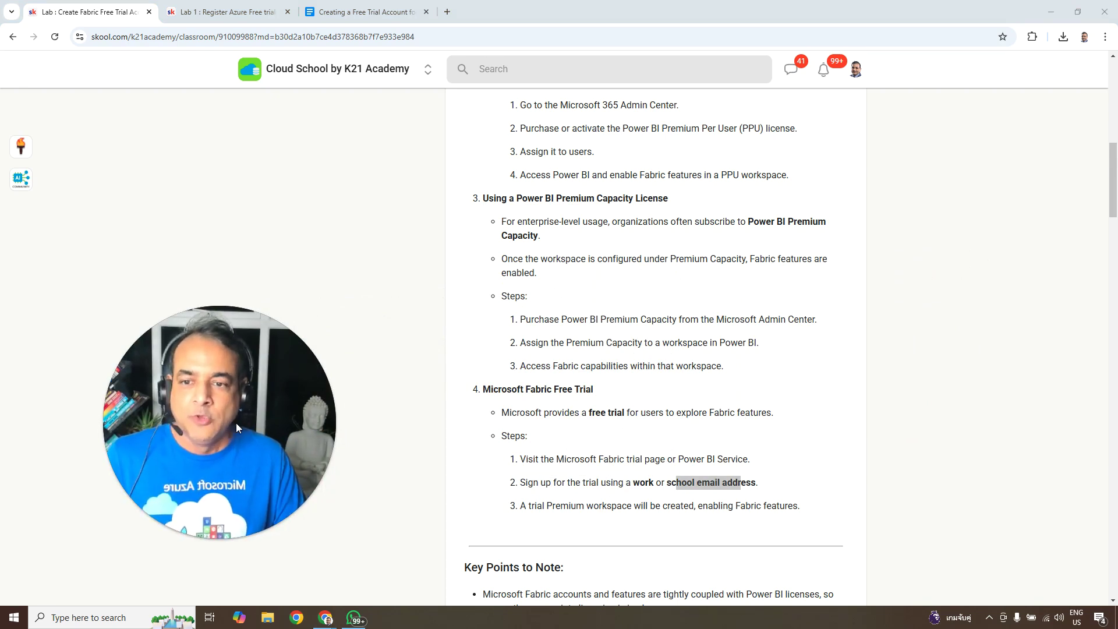
pyautogui.moveTo(236, 423); pyautogui.dragTo(1013, 381)
# - Return to the lab's Prerequisite section and open the FREE Azure Account lesson in a new tab
pyautogui.scroll(8, 582, 372)
pyautogui.scroll(-17, 561, 374)
pyautogui.scroll(-12, 564, 377)
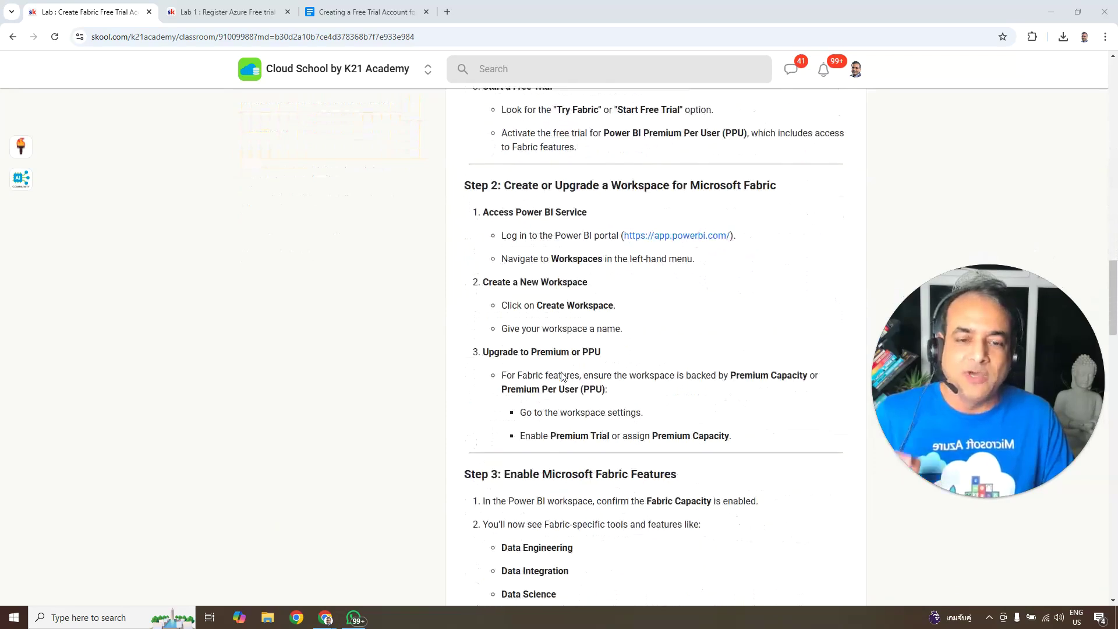
pyautogui.scroll(-6, 563, 378)
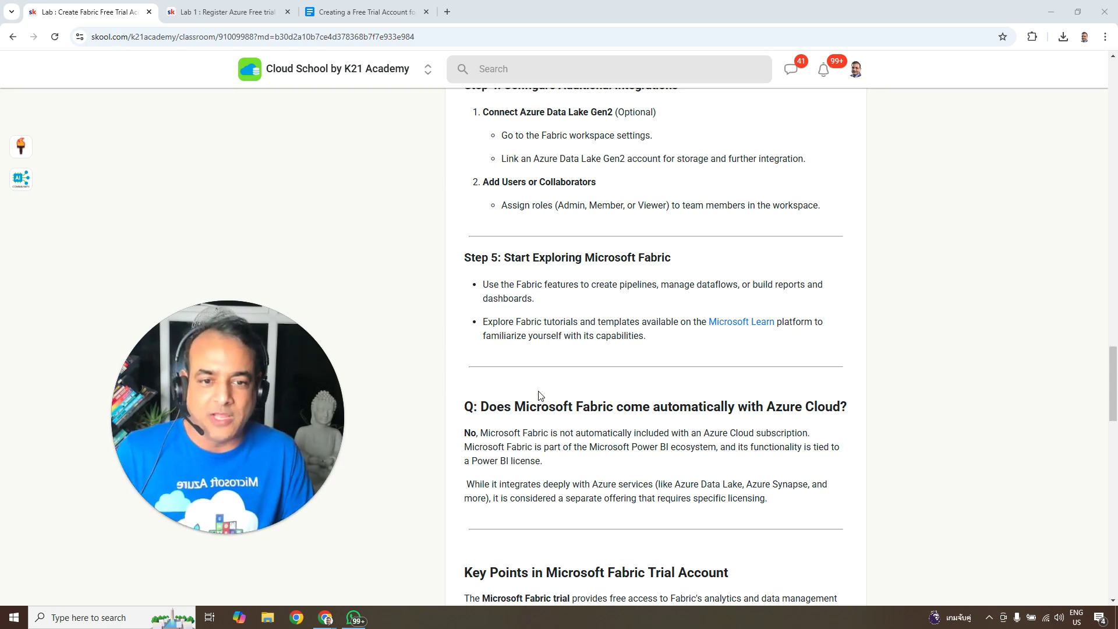
pyautogui.scroll(-3, 539, 396)
pyautogui.scroll(-4, 539, 395)
pyautogui.scroll(7, 536, 392)
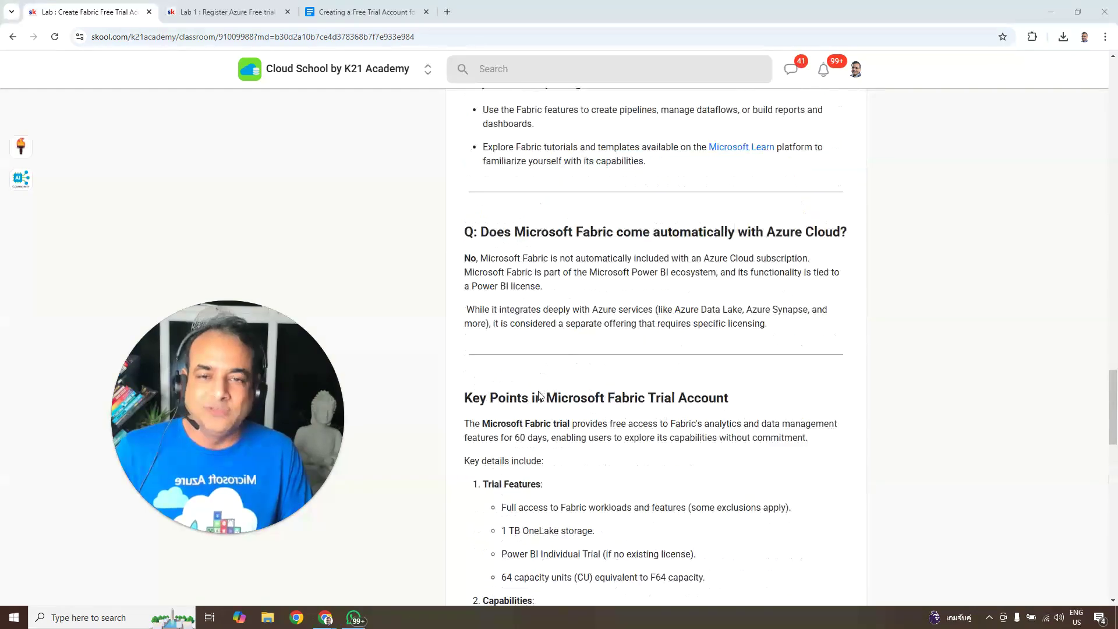
pyautogui.scroll(-18, 588, 420)
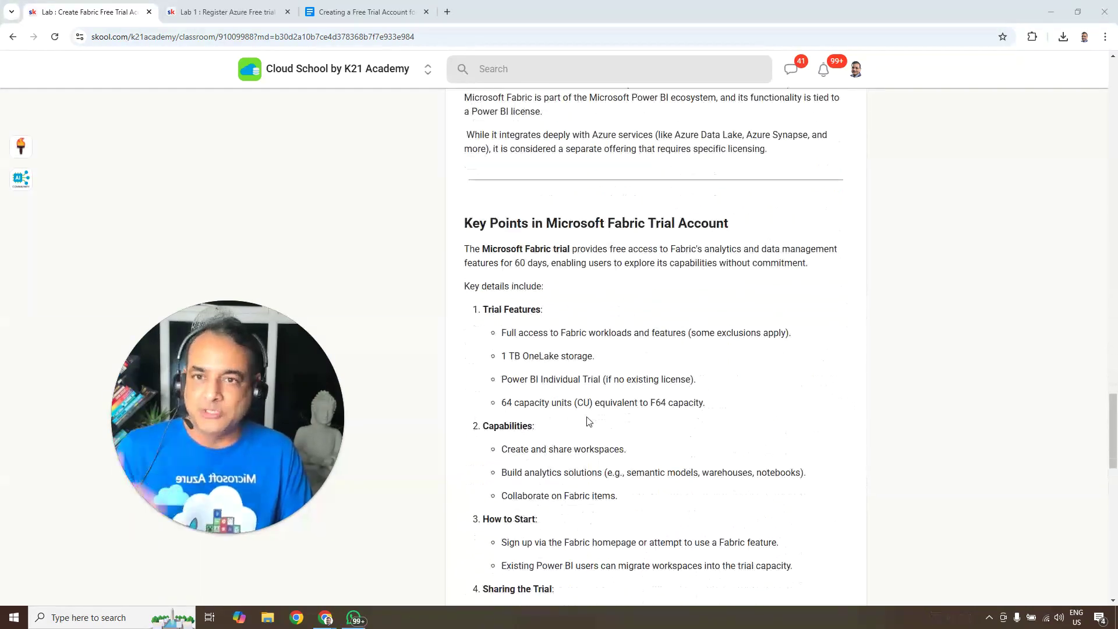
pyautogui.scroll(-4, 600, 414)
pyautogui.scroll(4, 608, 413)
pyautogui.scroll(18, 608, 412)
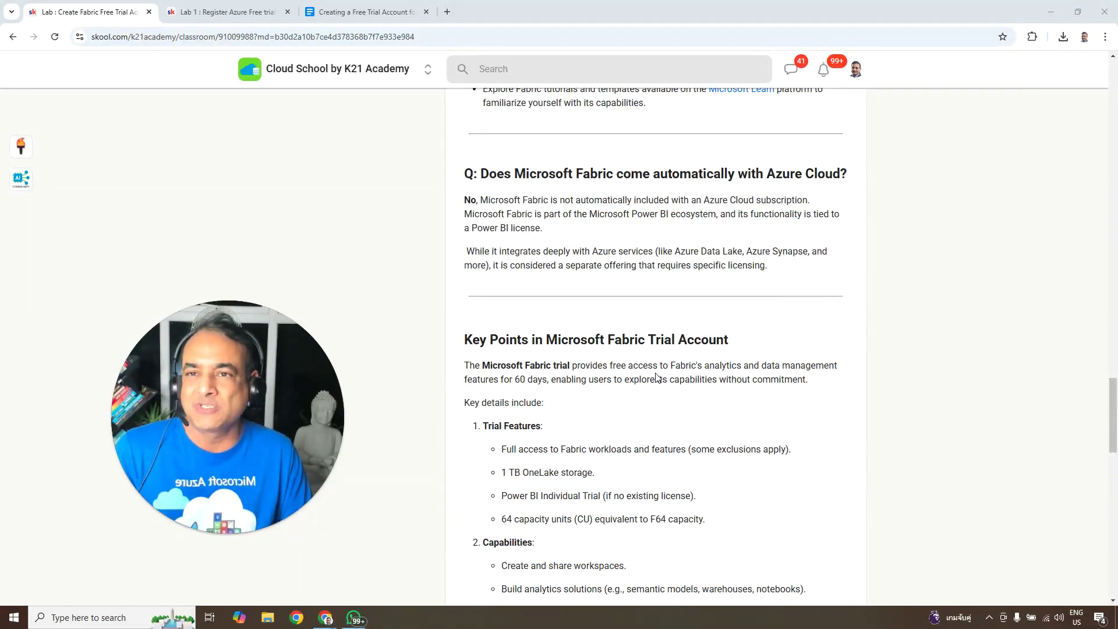
pyautogui.moveTo(1112, 422); pyautogui.dragTo(1116, 104)
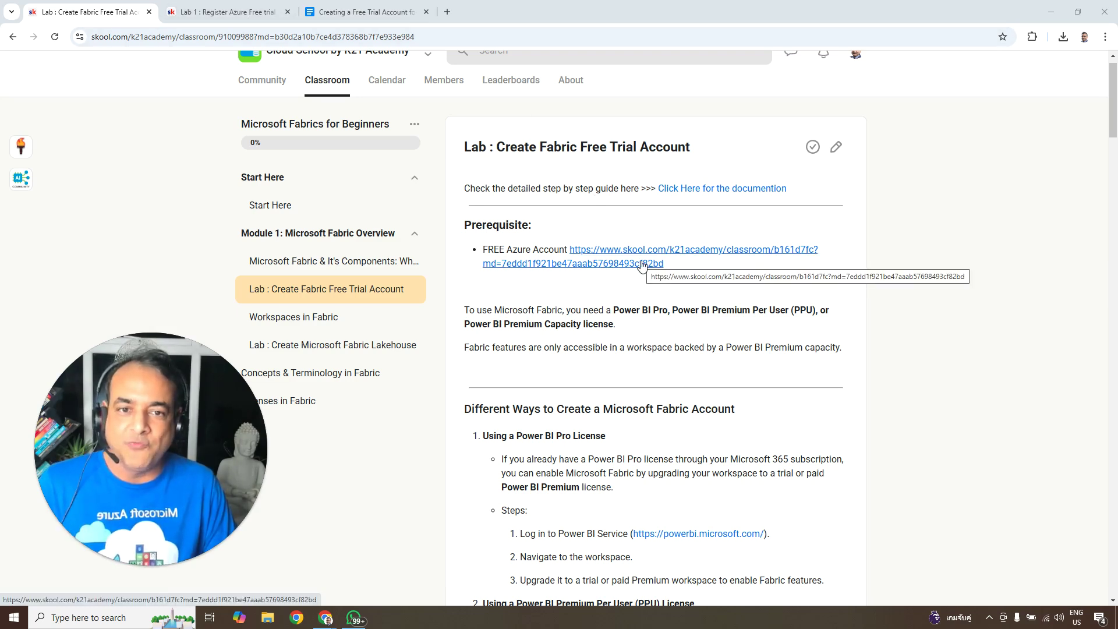
pyautogui.click(642, 265)
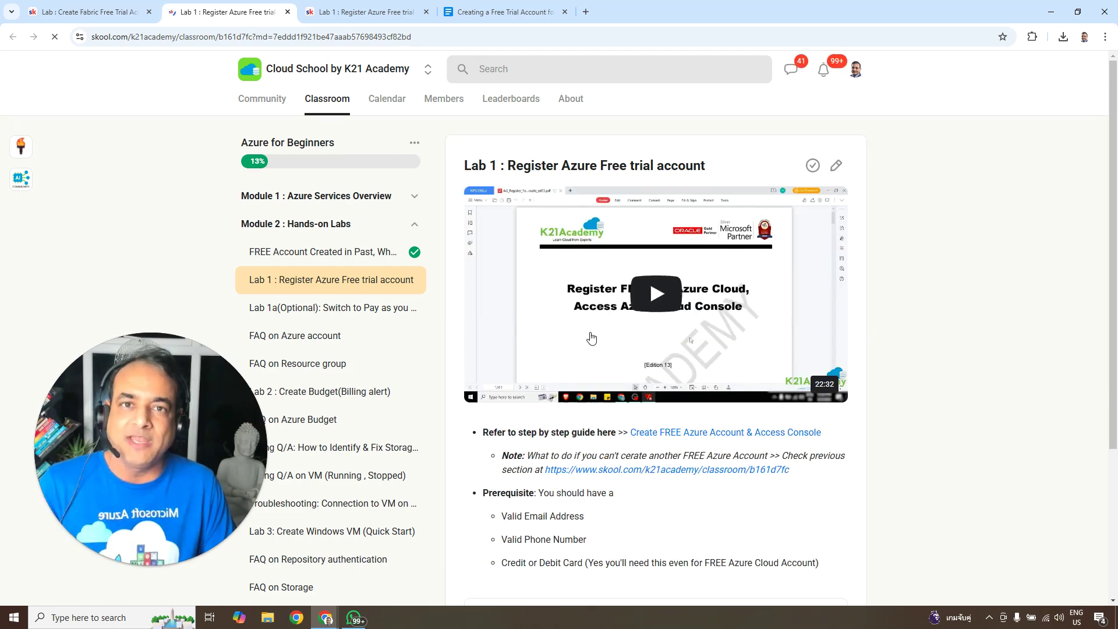
# - Open and close the Azure free trial issues post on the Lab 1 registration lesson
pyautogui.scroll(-3, 603, 396)
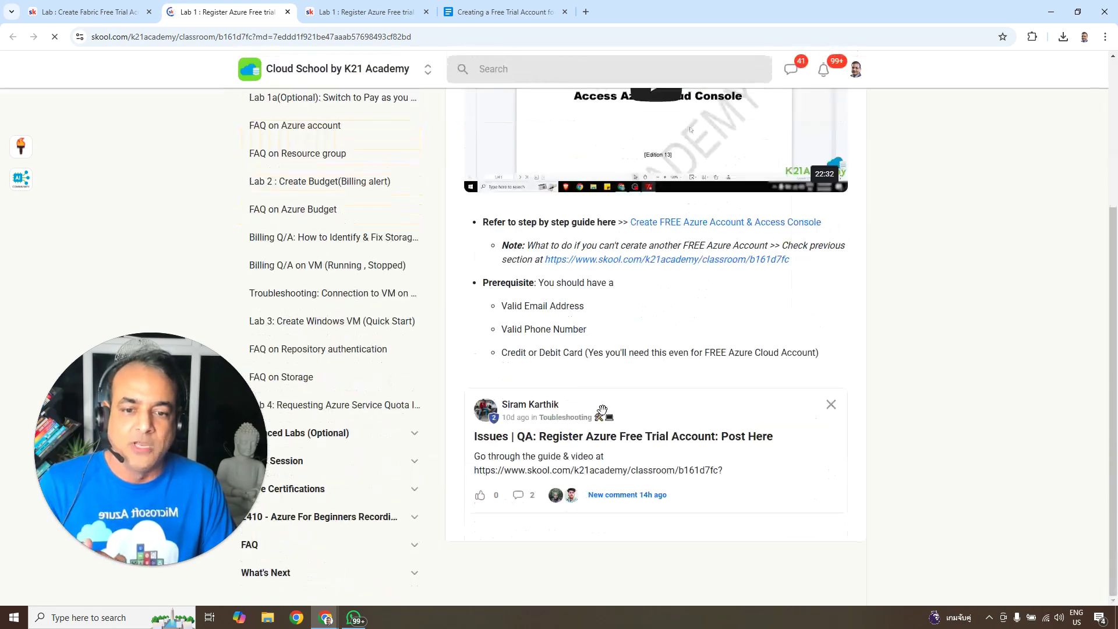
pyautogui.click(579, 449)
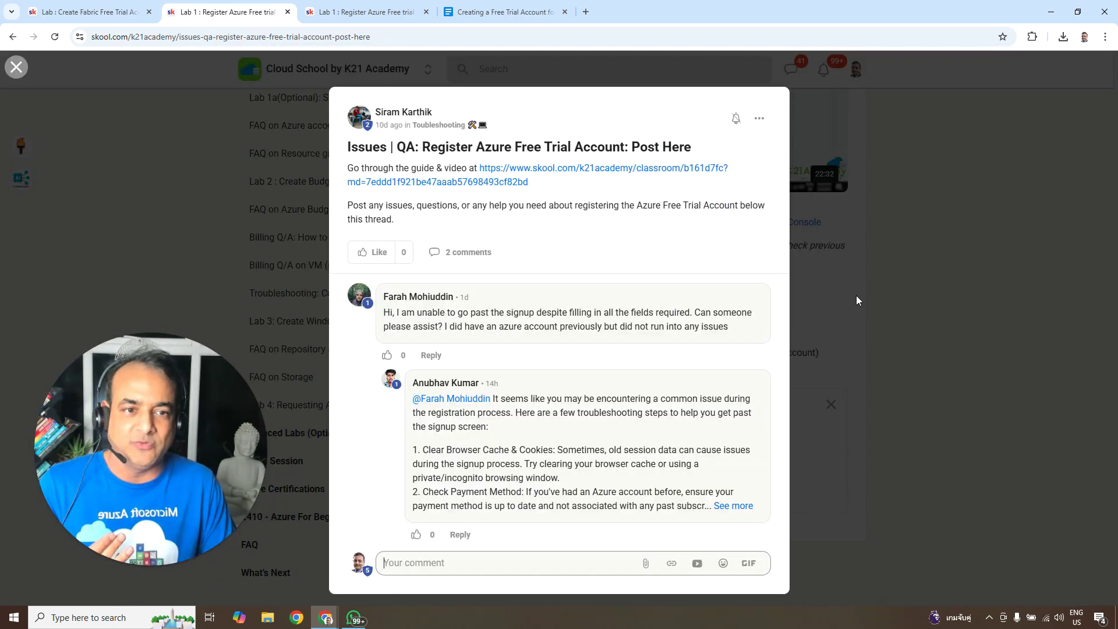
pyautogui.click(856, 297)
pyautogui.scroll(3, 538, 331)
pyautogui.scroll(1, 537, 330)
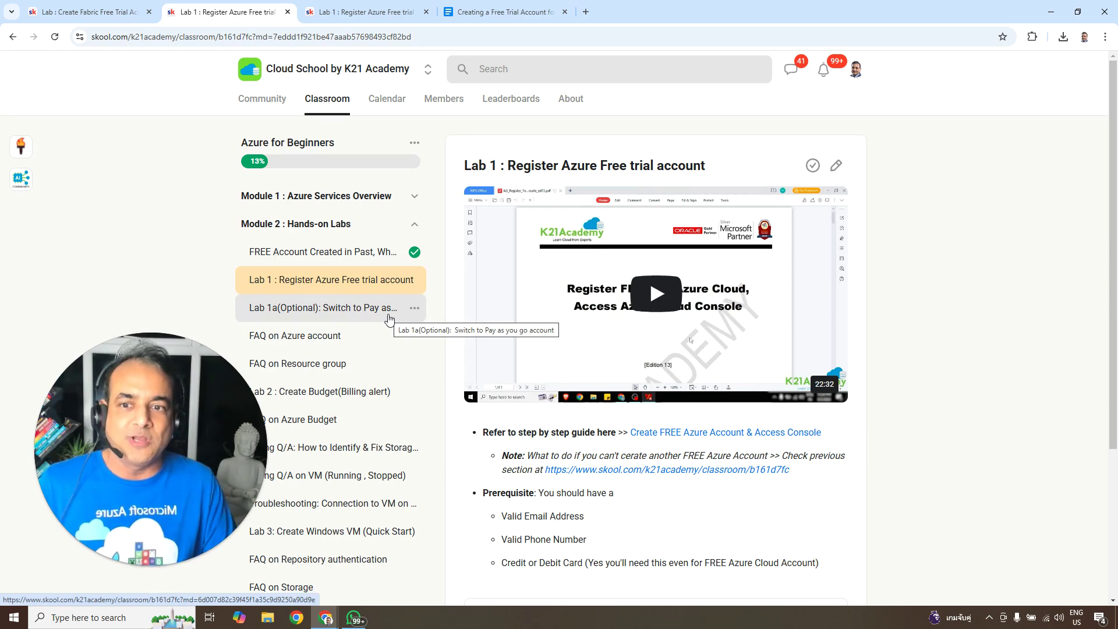
# - View the FREE Account Created in Past lesson, then return to the Fabric trial lab
pyautogui.click(333, 253)
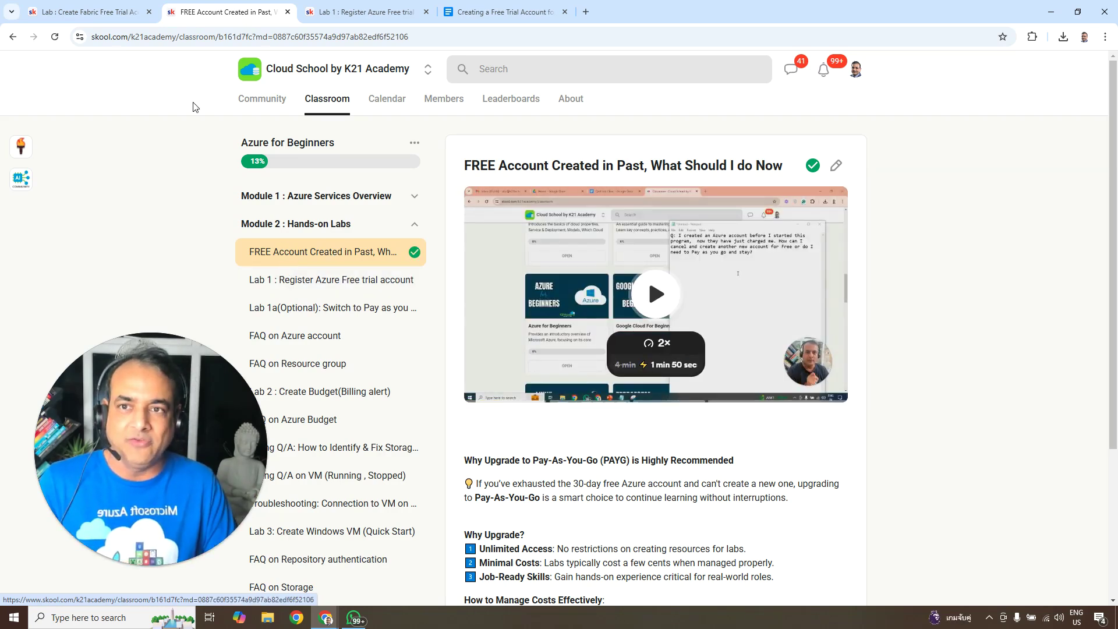
pyautogui.click(99, 18)
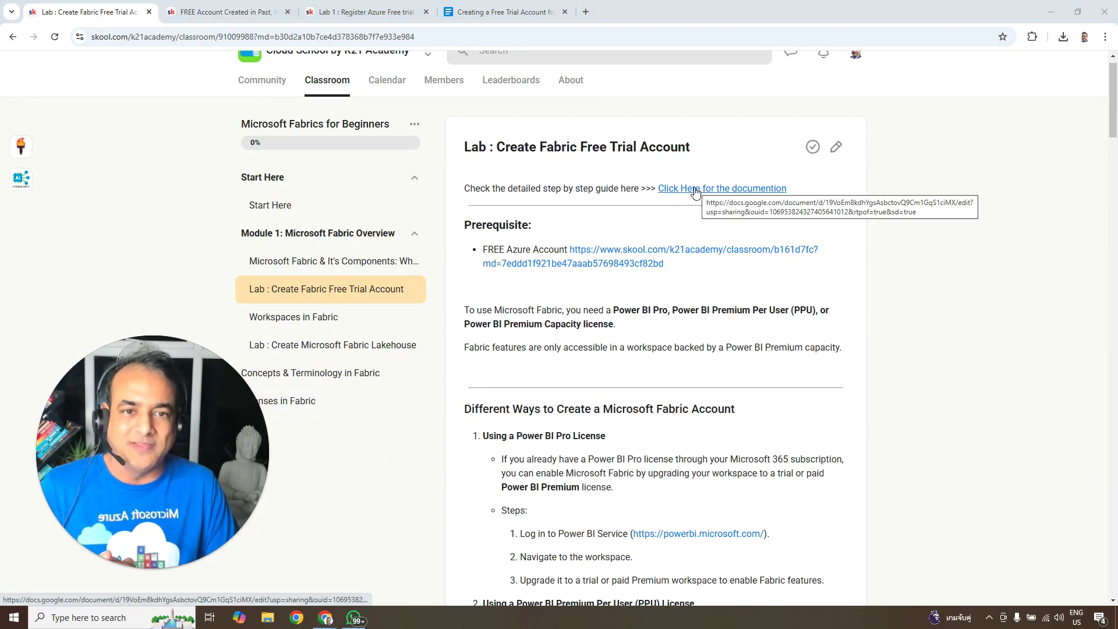
pyautogui.click(459, 16)
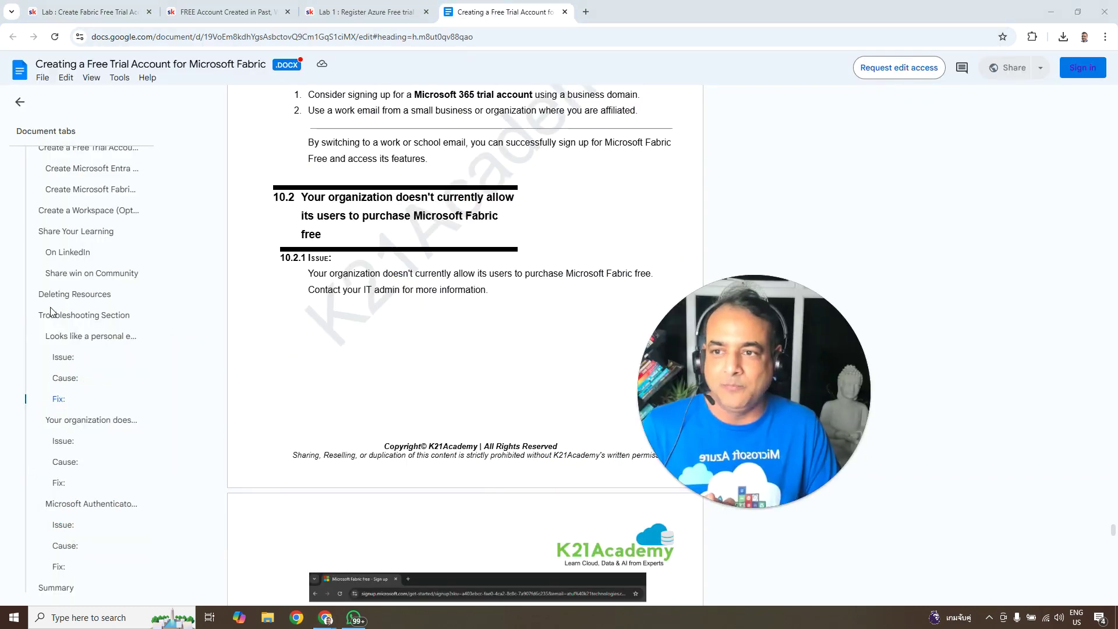
# - Review the guide's Prerequisites and Documentation Links, then bring up the Microsoft Fabric home window
pyautogui.scroll(5, 75, 243)
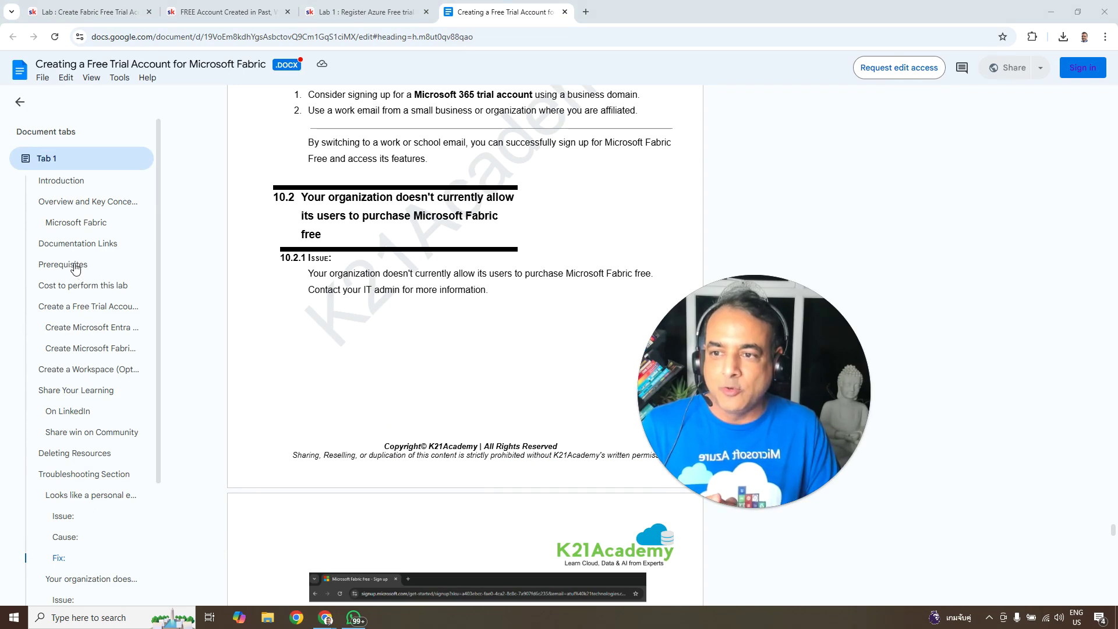
pyautogui.scroll(-2, 75, 262)
pyautogui.click(81, 264)
pyautogui.scroll(8, 415, 193)
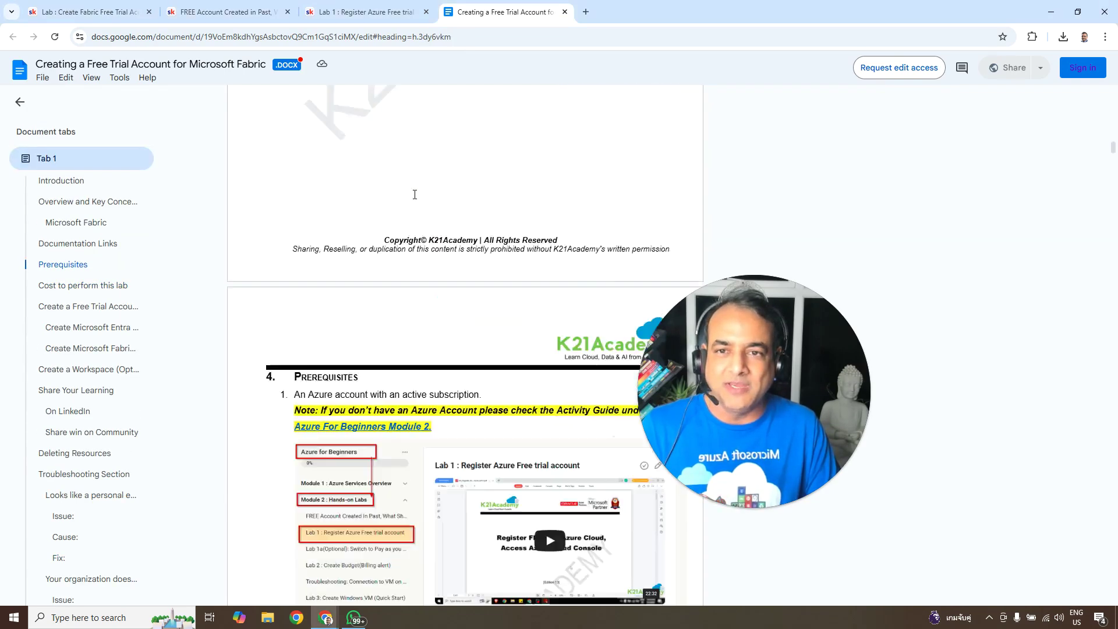
pyautogui.scroll(4, 414, 194)
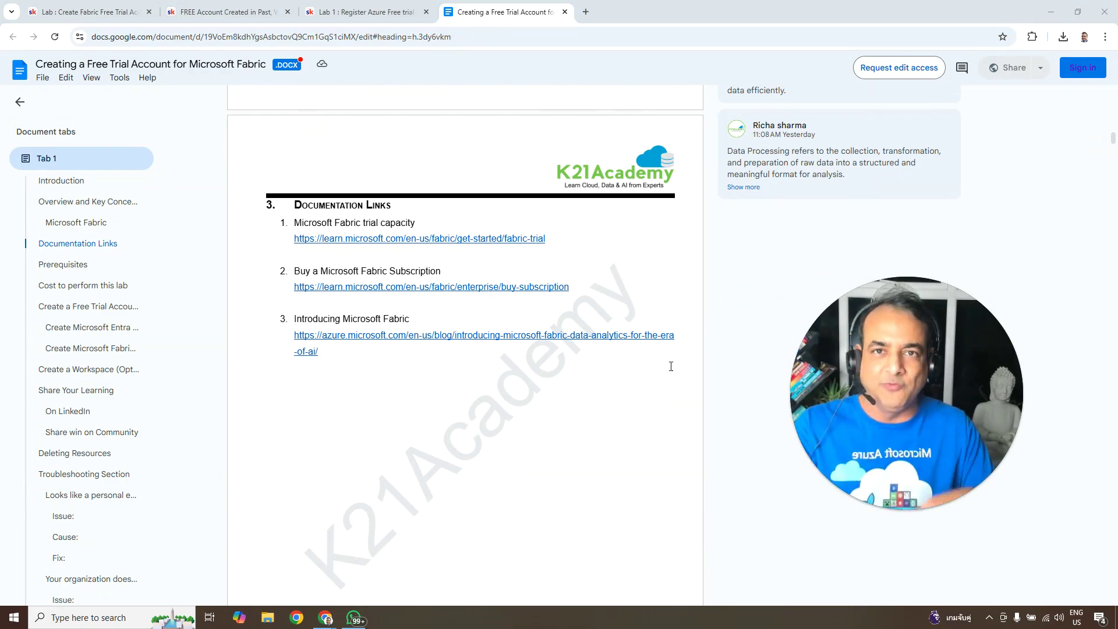
pyautogui.scroll(10, 670, 366)
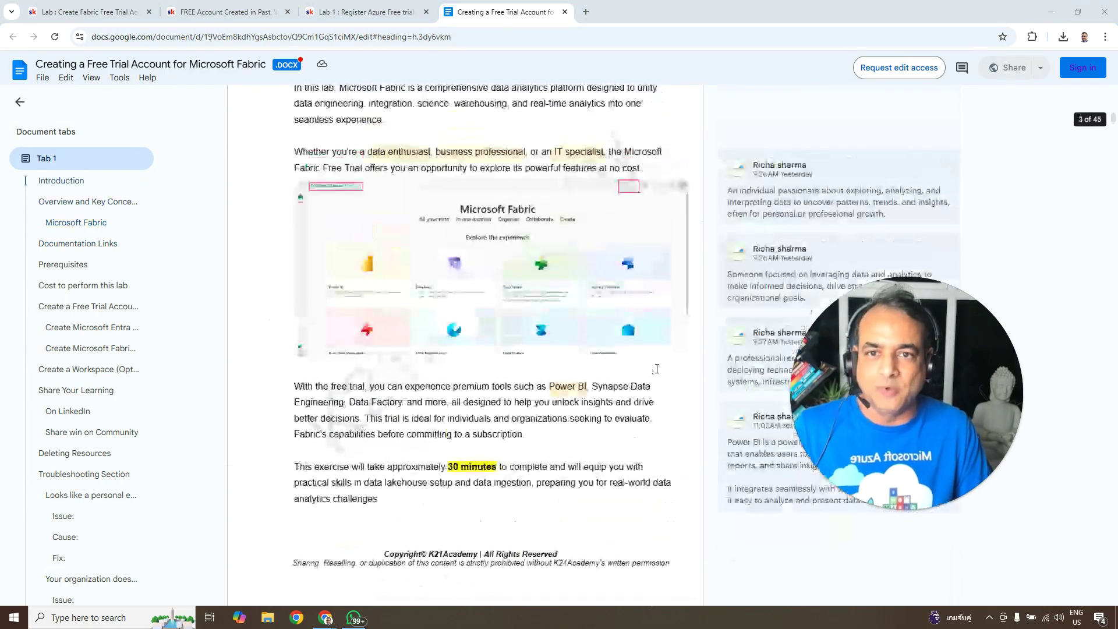
pyautogui.scroll(-12, 657, 373)
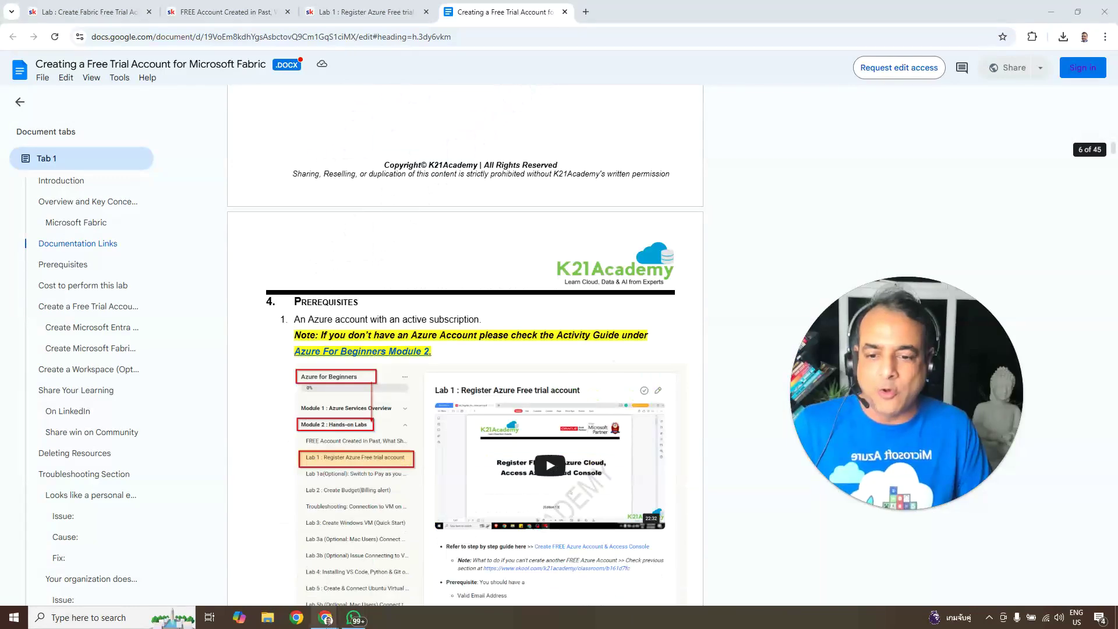
pyautogui.moveTo(325, 623)
pyautogui.click(262, 562)
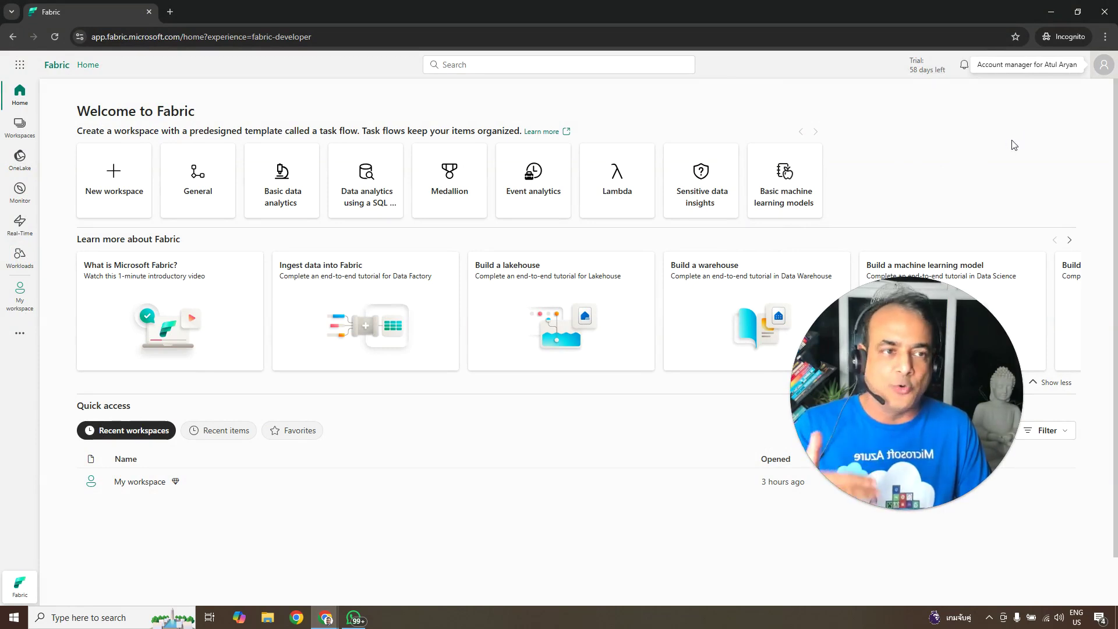
# - Return to the guide at section 6.1, Create Microsoft Entra ID User, and open a new tab
pyautogui.click(970, 334)
pyautogui.hotkey('alt', 'Tab')
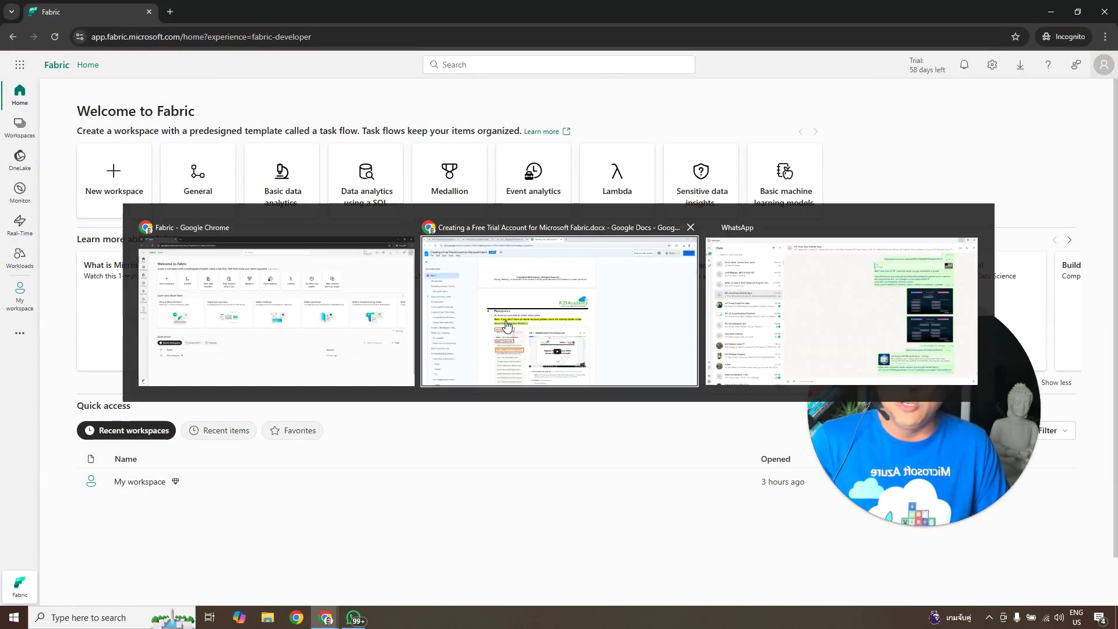
pyautogui.hotkey('alt', 'Tab')
pyautogui.scroll(-15, 410, 389)
pyautogui.scroll(-5, 411, 389)
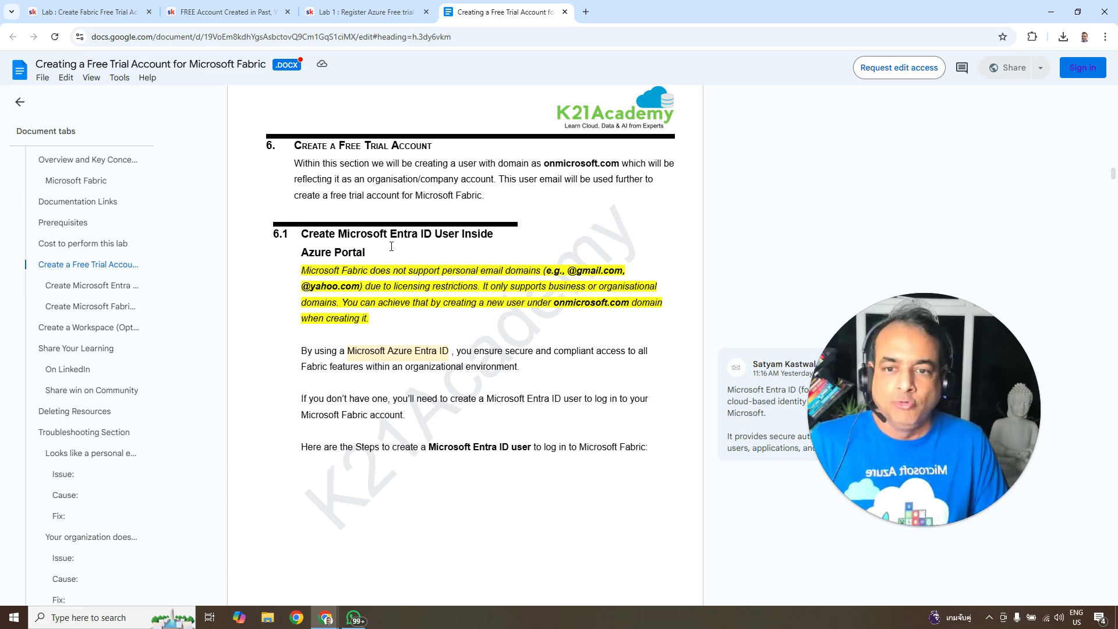
pyautogui.scroll(-8, 391, 246)
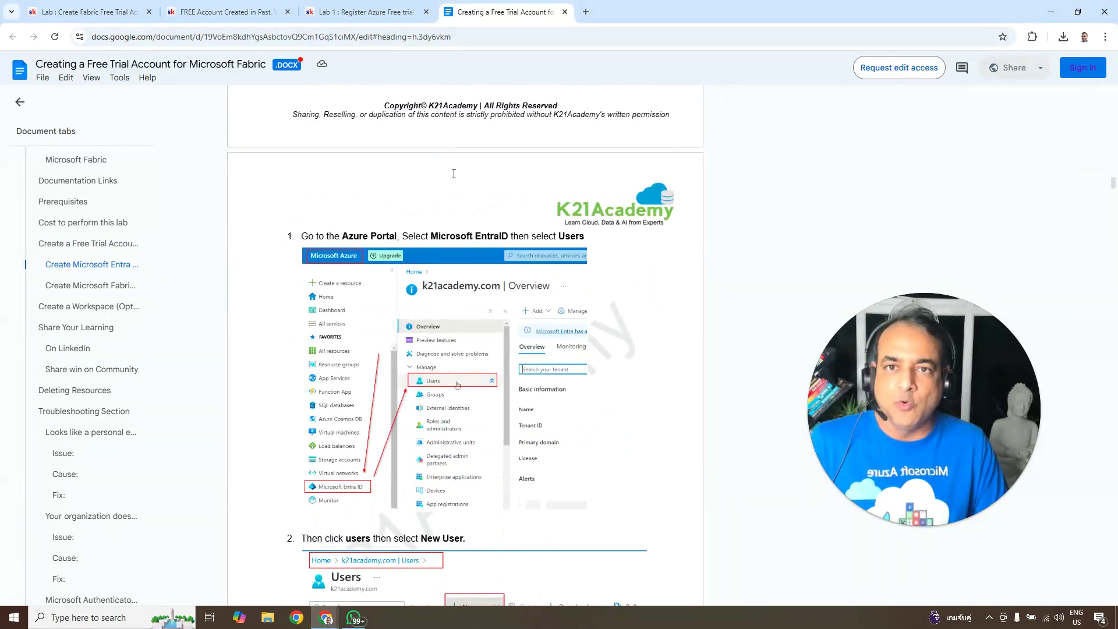
pyautogui.click(586, 12)
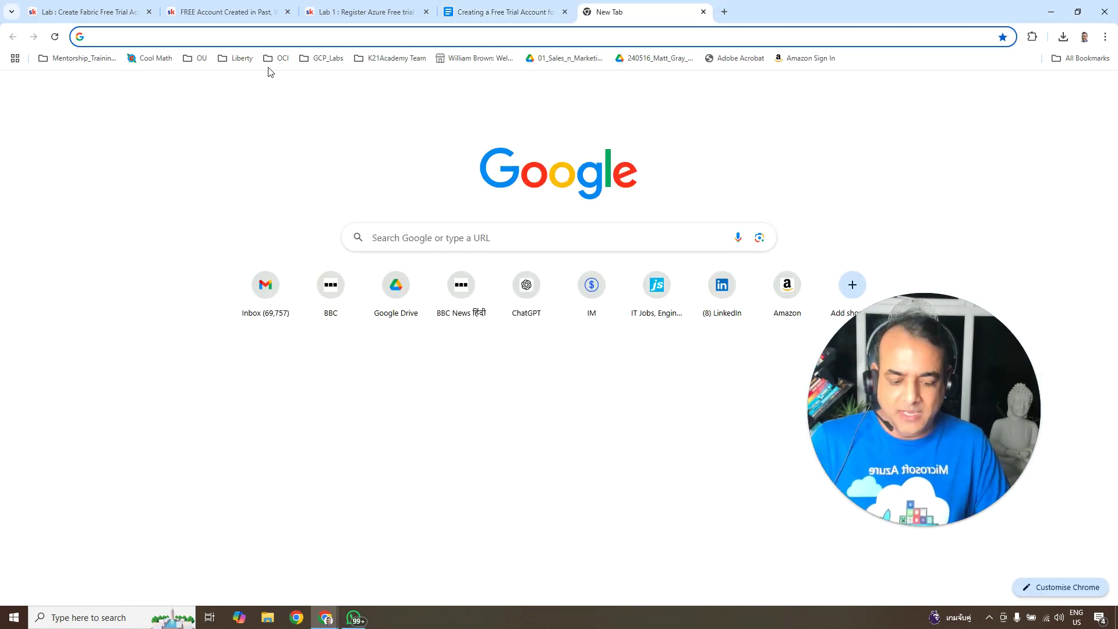
# - Go to portal.azure.com and open the k21academy.com tenant's Microsoft Entra ID Users list
pyautogui.write('p')
pyautogui.press('Return')
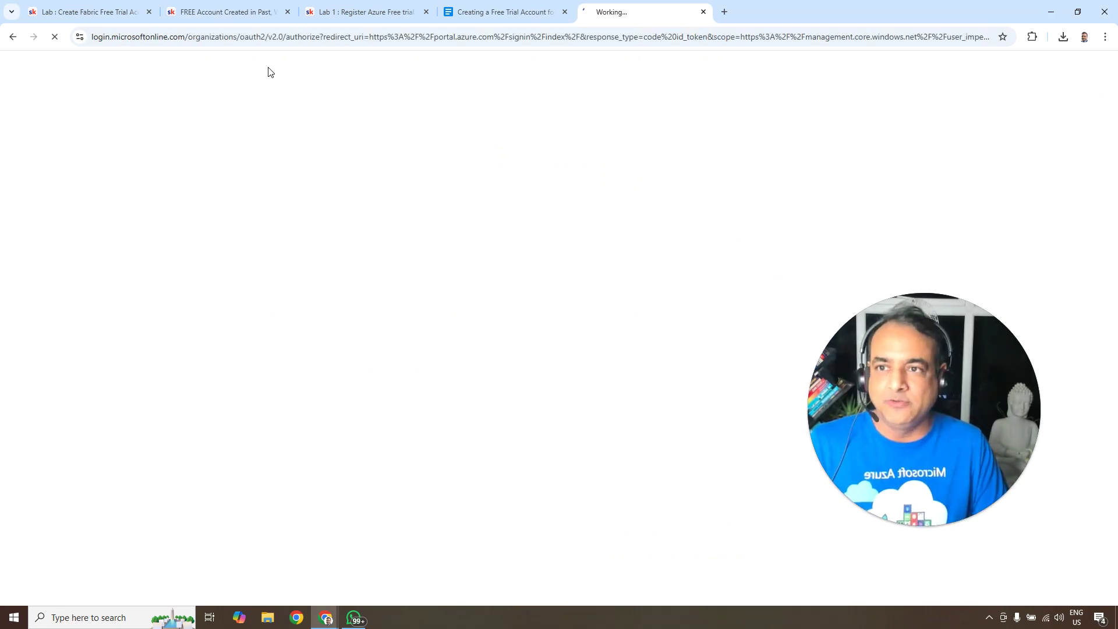
pyautogui.moveTo(882, 368); pyautogui.dragTo(814, 355)
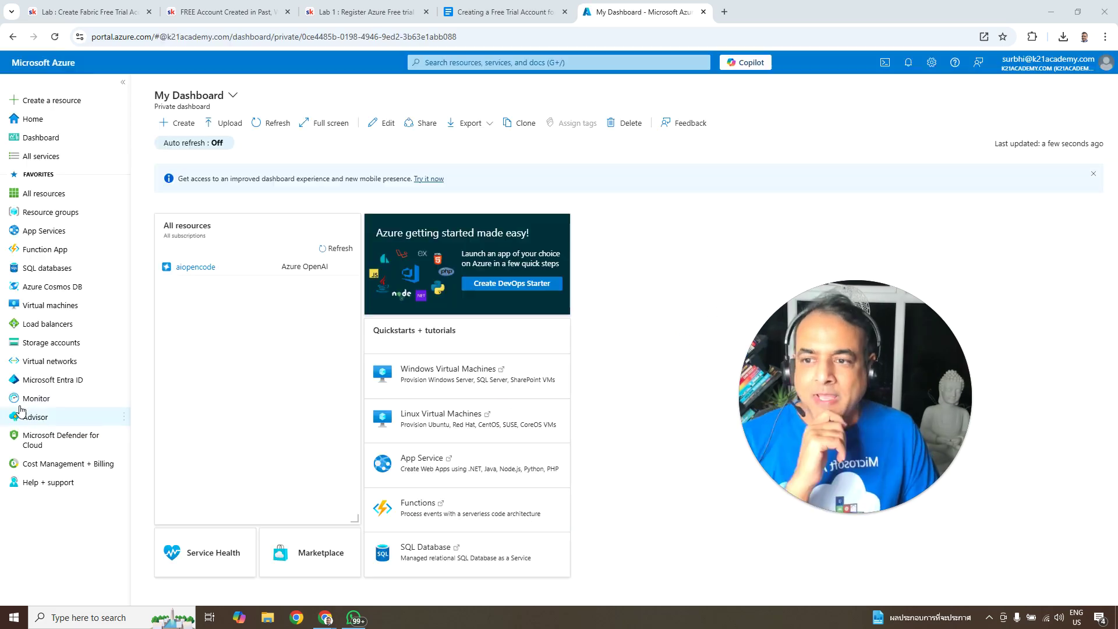
pyautogui.click(46, 382)
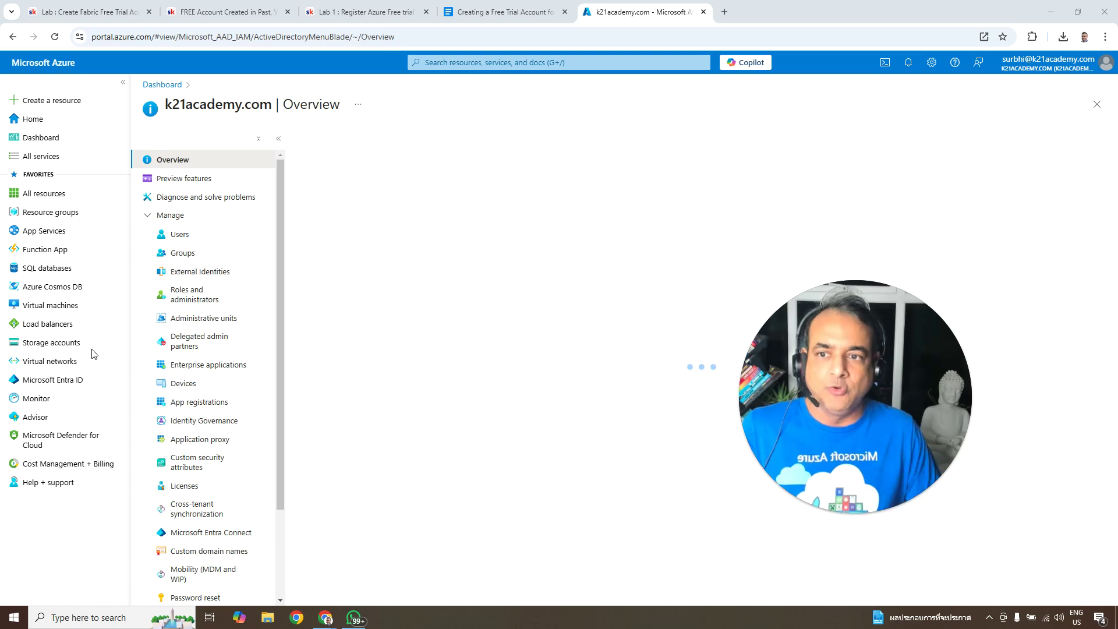
pyautogui.click(181, 234)
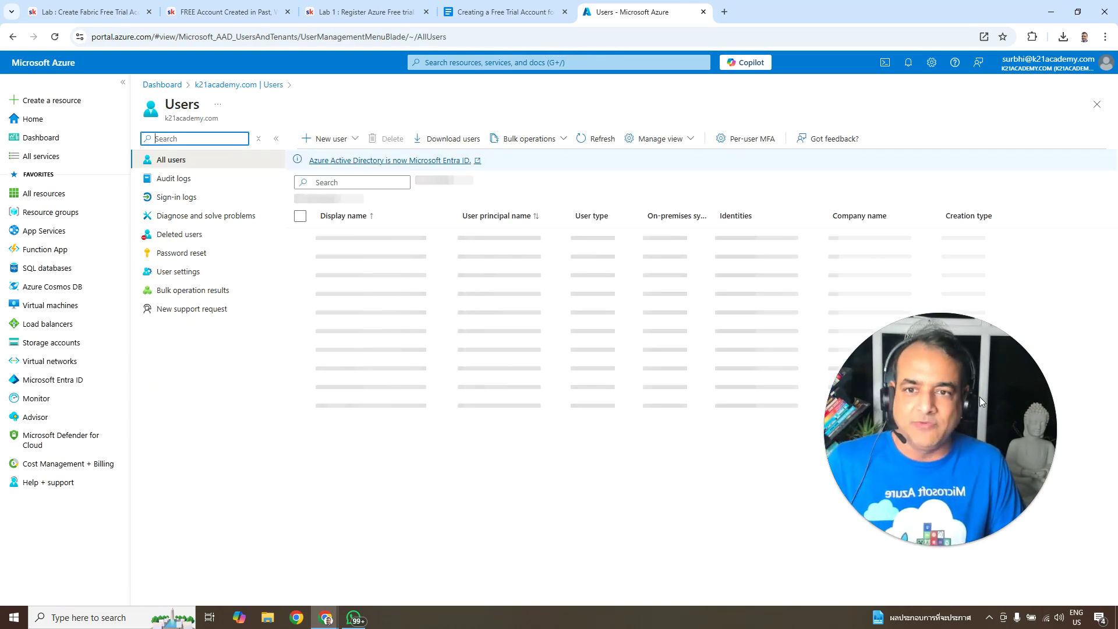
# - Start a new internal user via Create new user and enter a user principal name
pyautogui.click(356, 140)
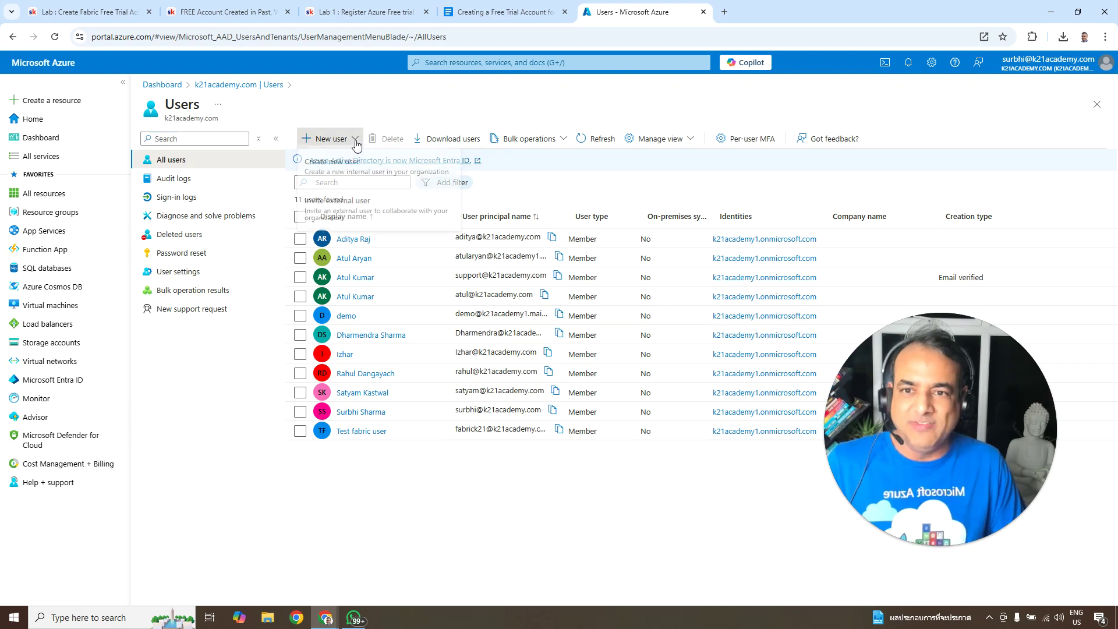
pyautogui.click(341, 170)
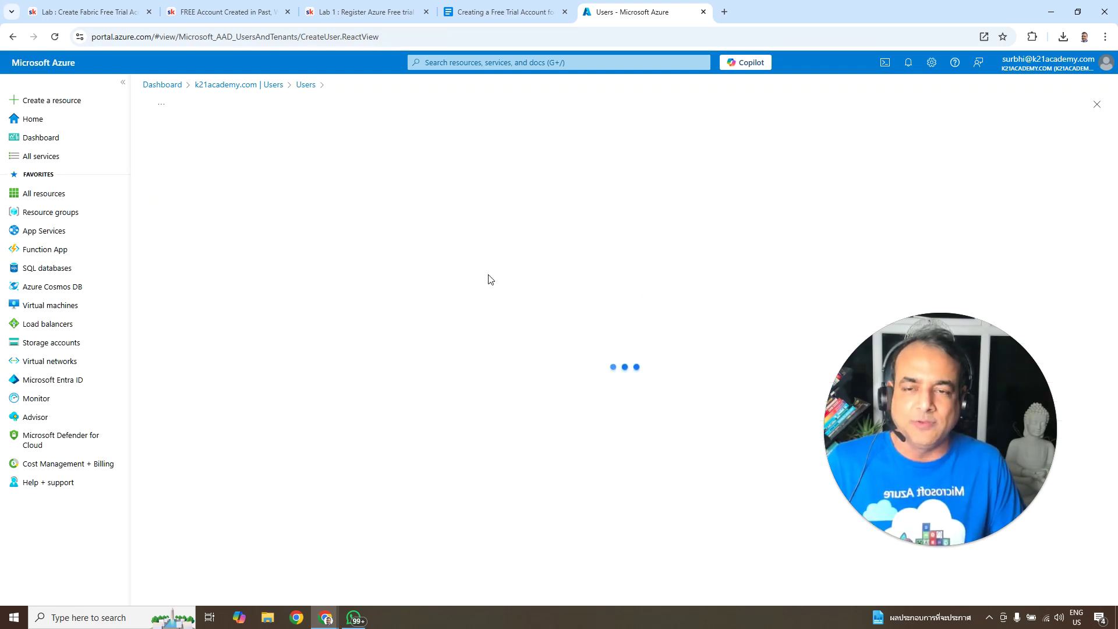
pyautogui.click(329, 229)
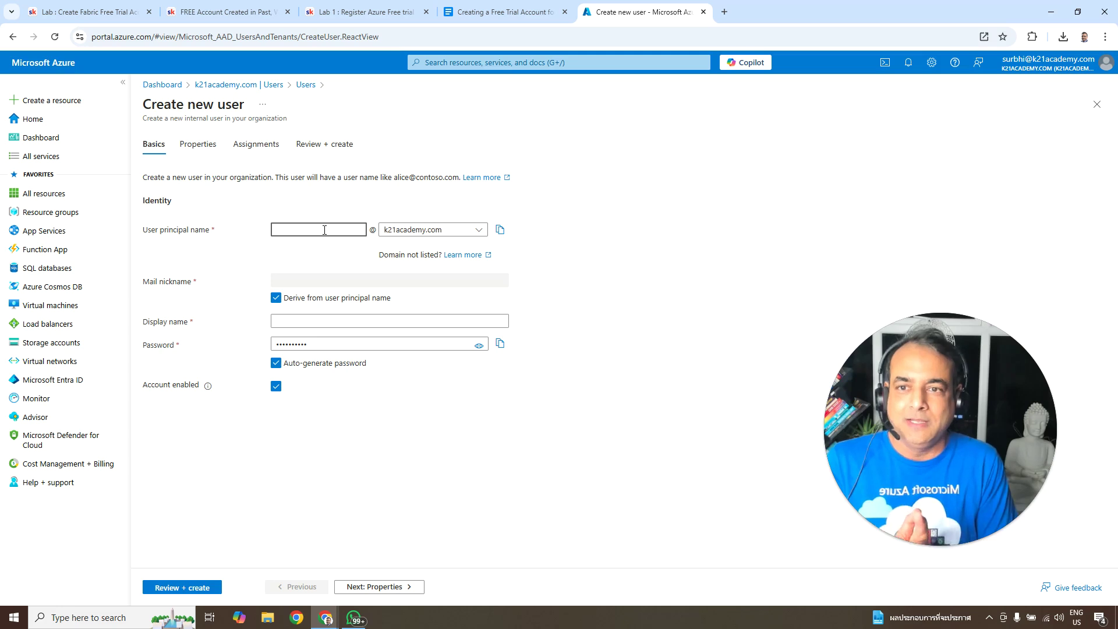
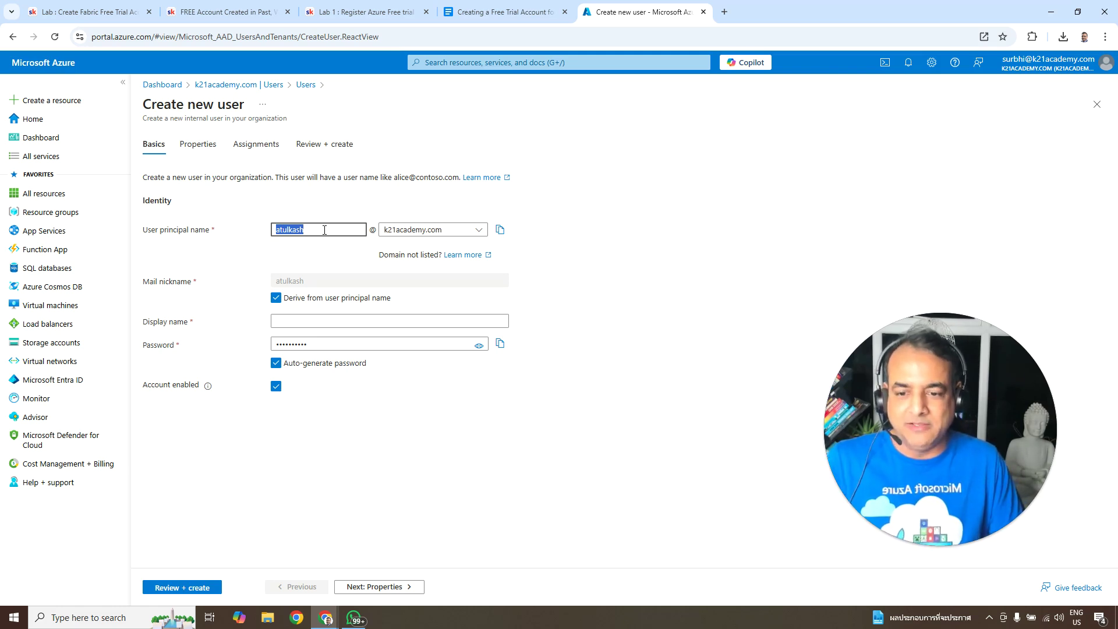
# - Open Notepad from Windows search and paste the copied user name into it
pyautogui.click(111, 616)
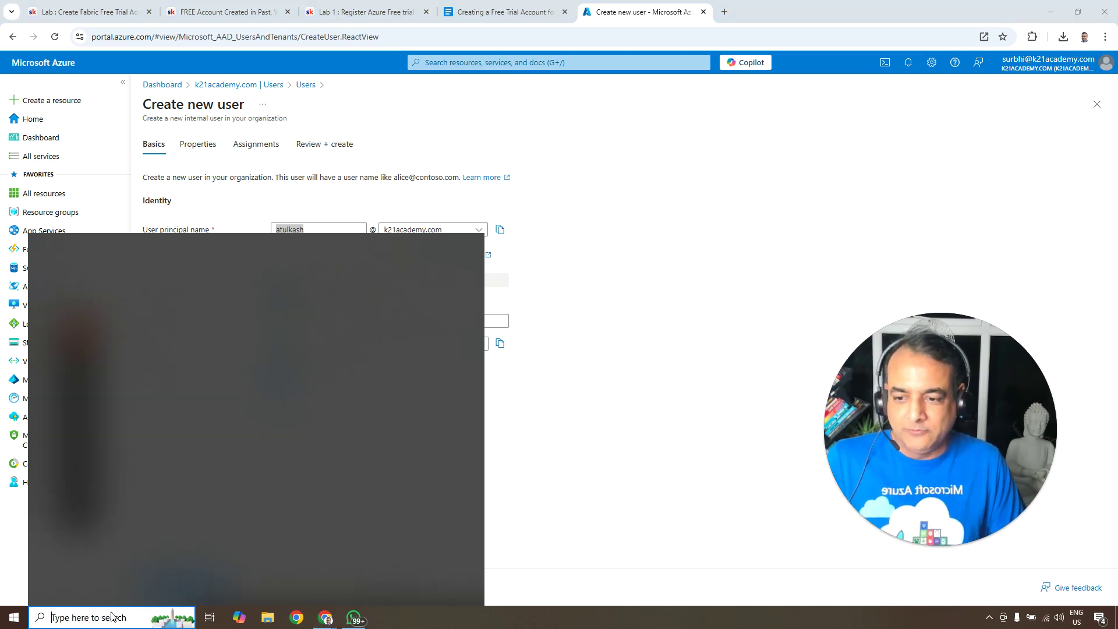
pyautogui.write('note')
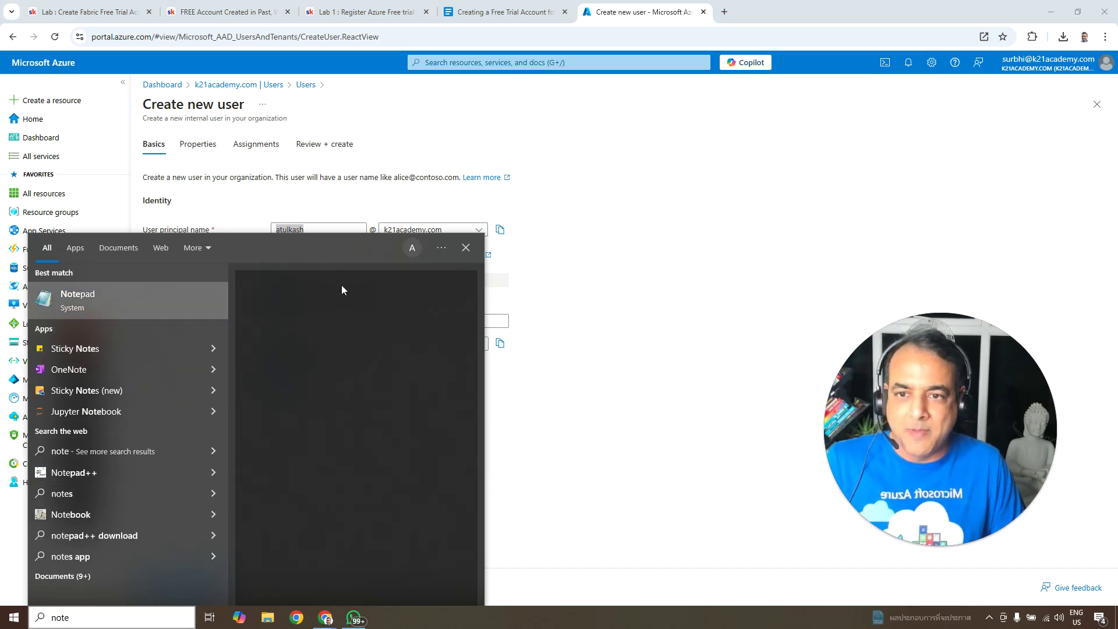
pyautogui.press('Return')
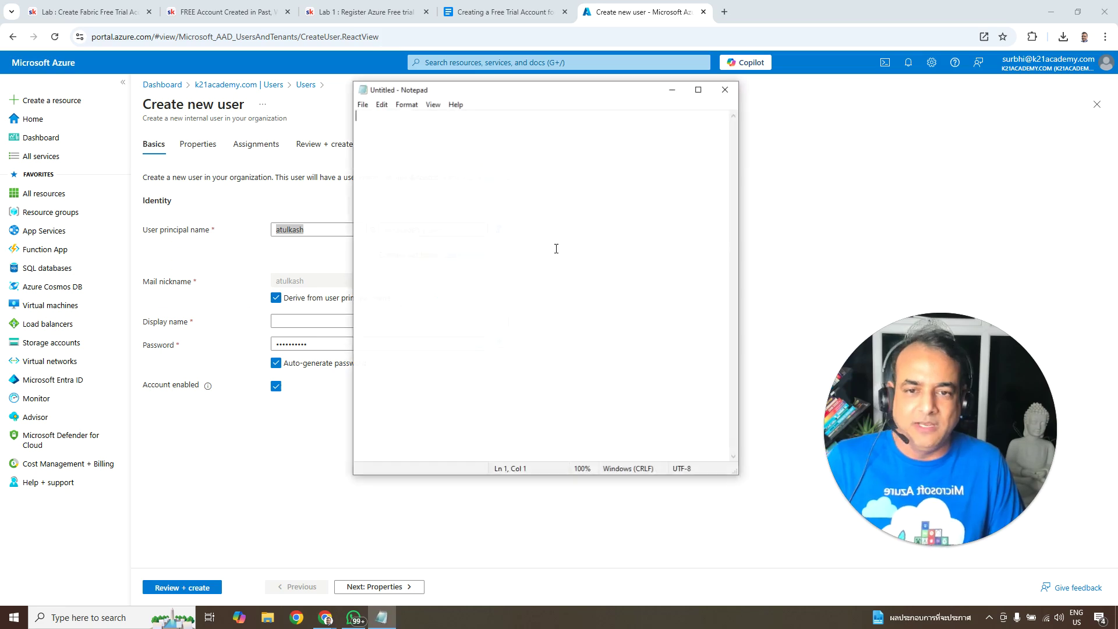
pyautogui.click(672, 90)
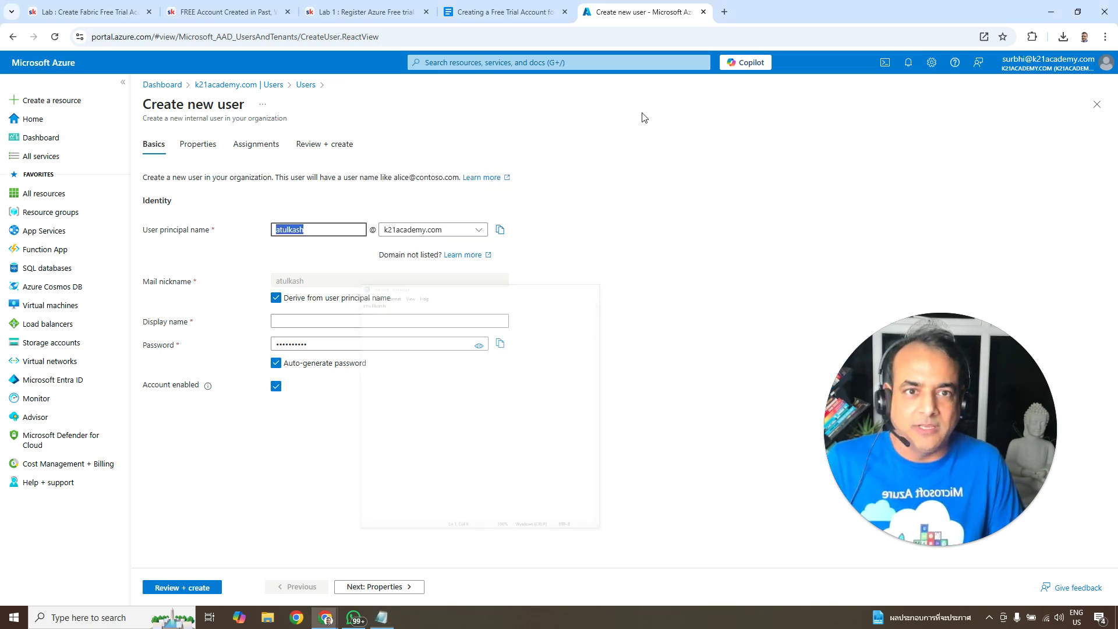
# - Set the domain to k21academy1.mail.onmicrosoft.com and replace the short name in Notepad with the full principal name
pyautogui.click(481, 232)
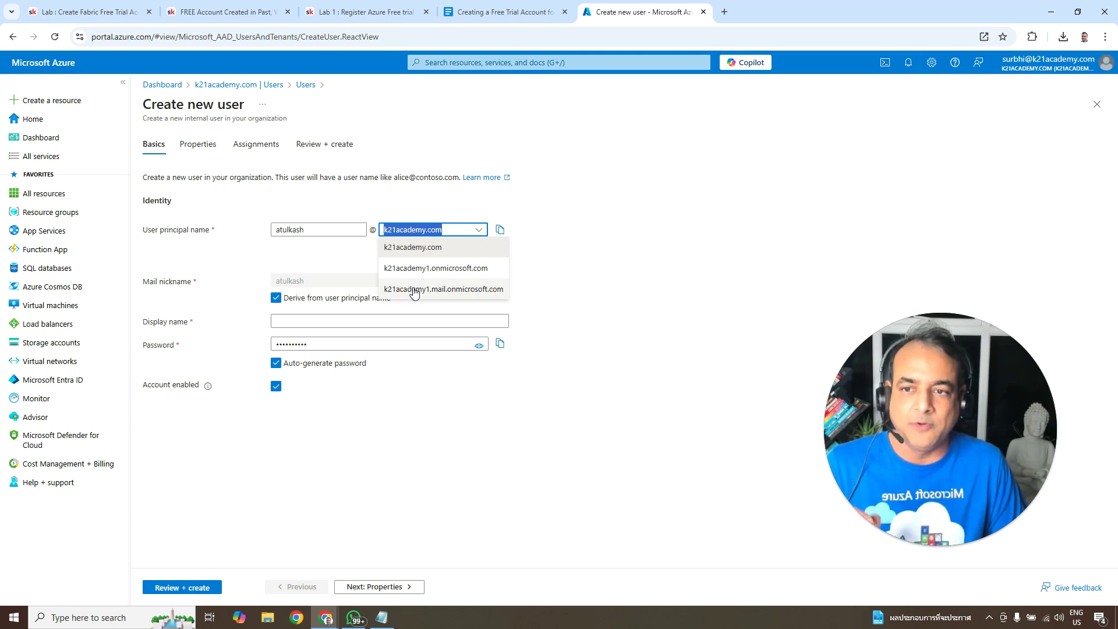
pyautogui.click(446, 290)
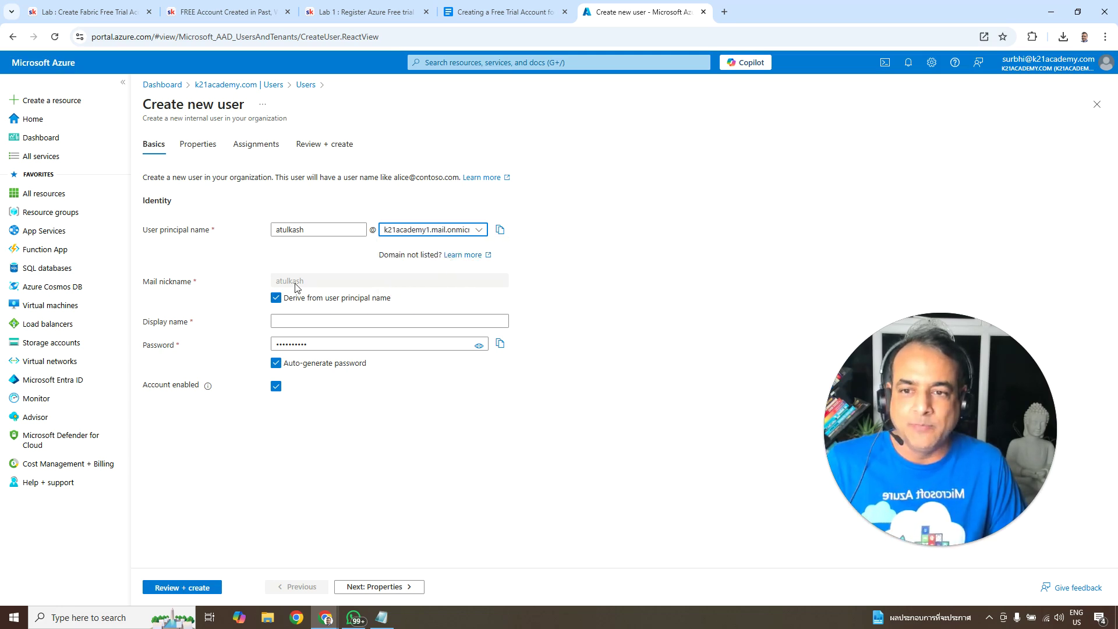
pyautogui.click(500, 230)
pyautogui.click(381, 617)
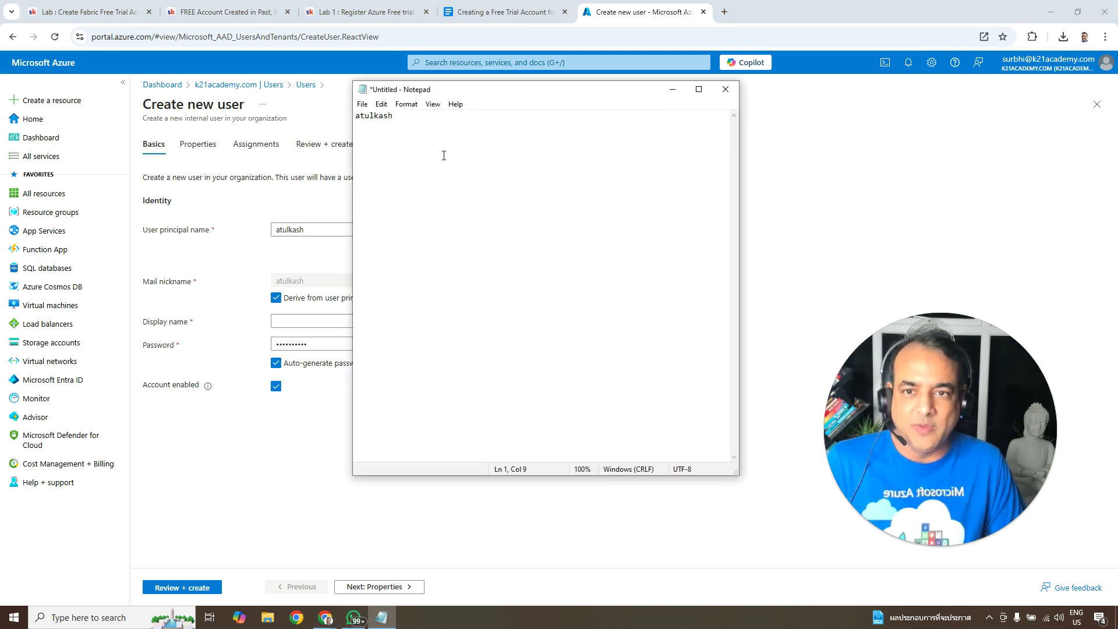
pyautogui.hotkey('ctrl', 'v')
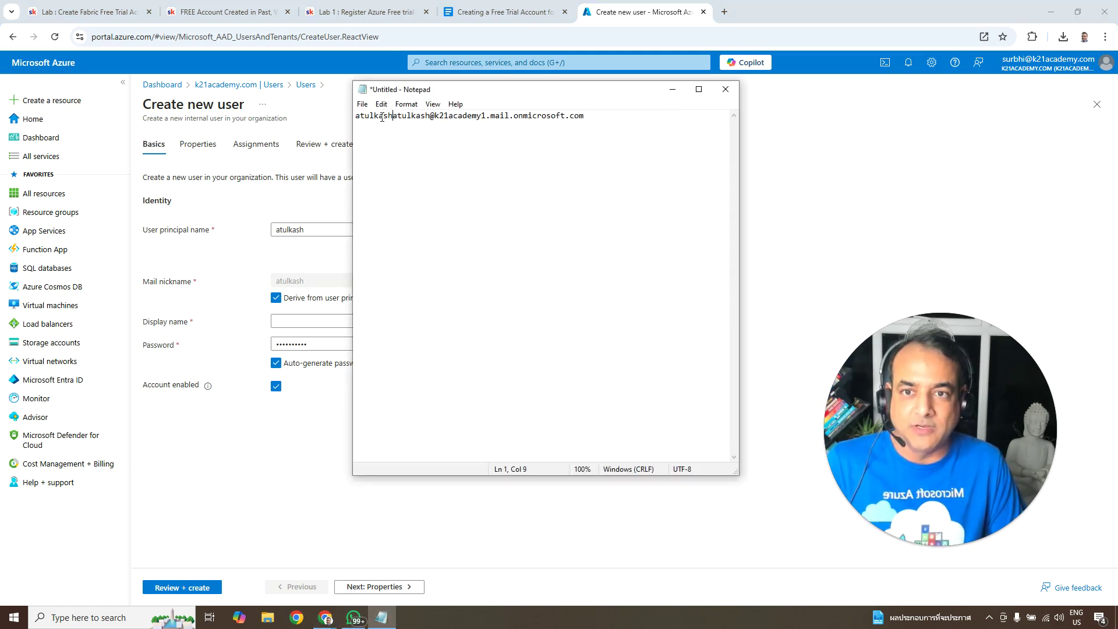
pyautogui.moveTo(393, 115); pyautogui.dragTo(324, 127)
pyautogui.press('BackSpace')
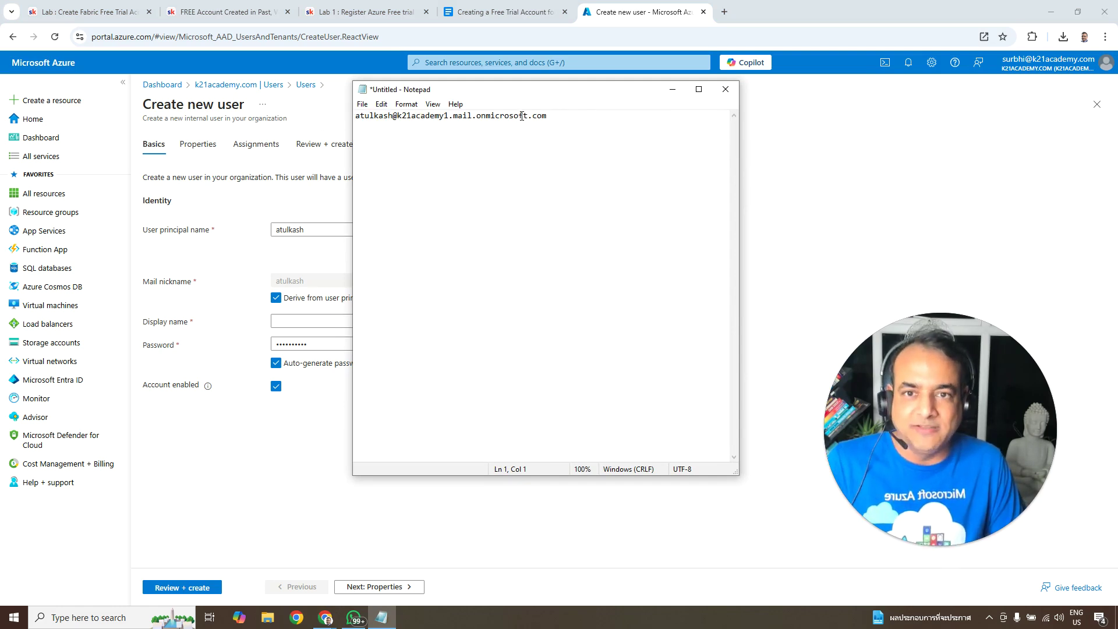
pyautogui.hotkey('alt', 'Tab')
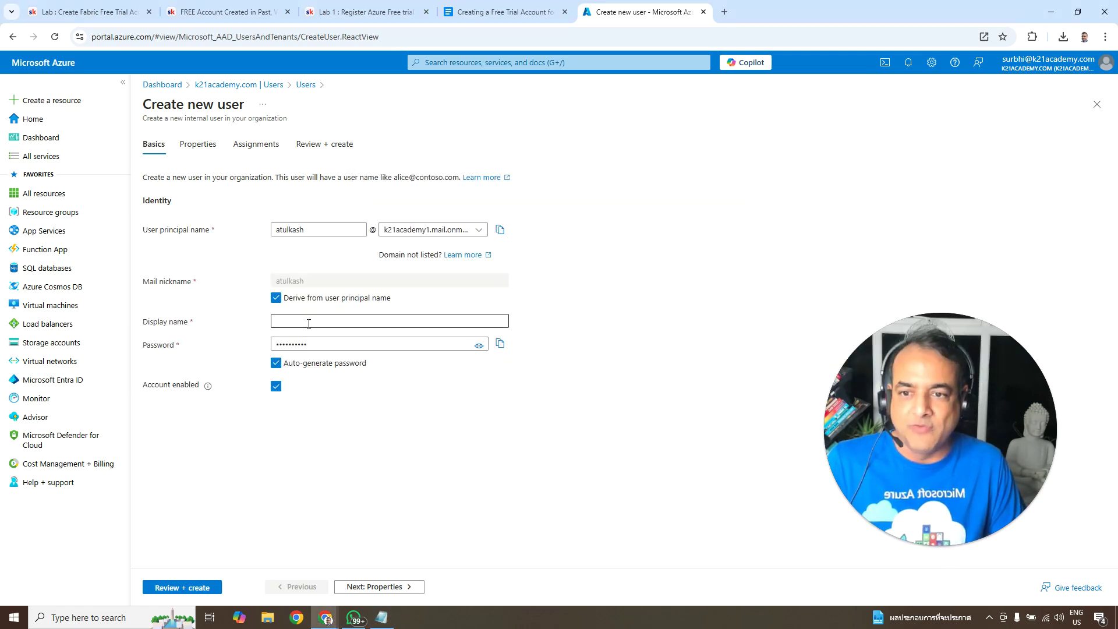
# - Enter the user's full name as Display name and save the auto-generated password in Notepad
pyautogui.click(296, 320)
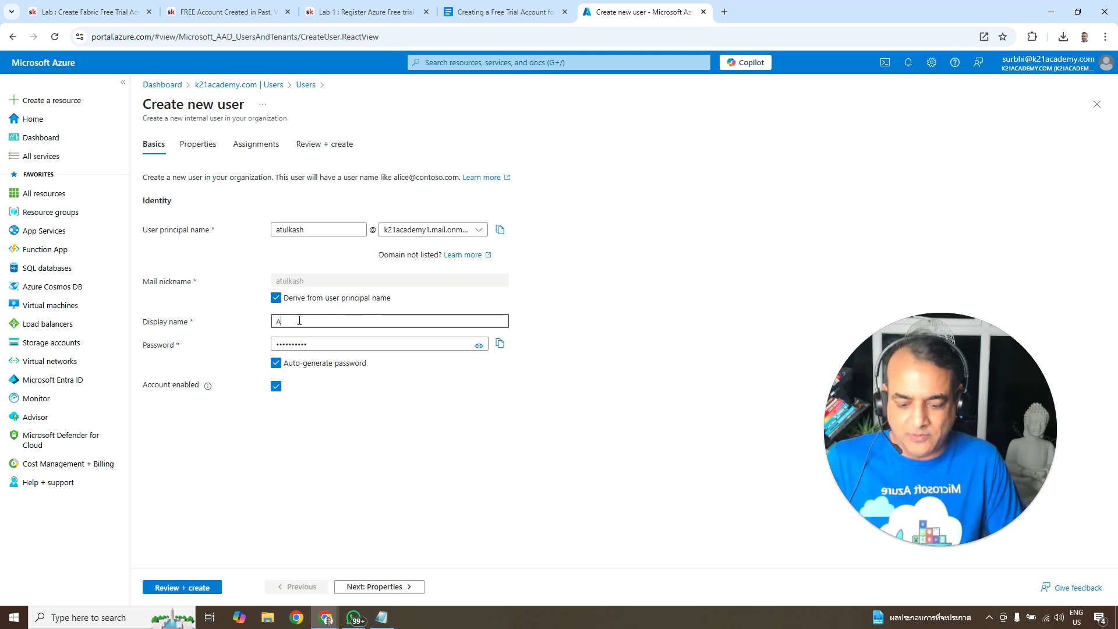
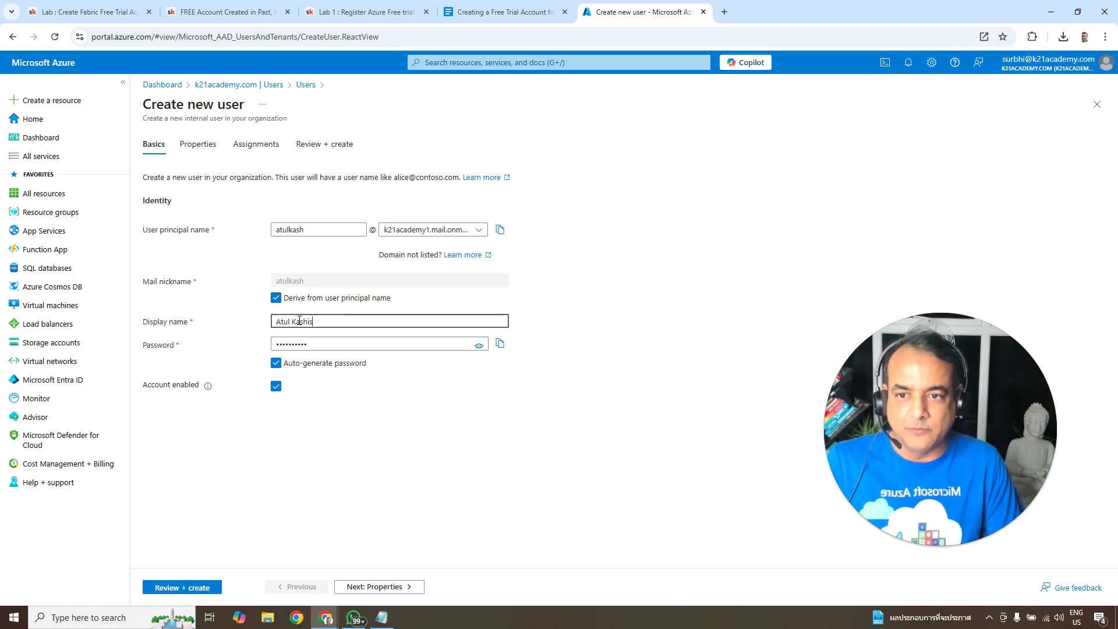
pyautogui.click(499, 344)
pyautogui.click(382, 616)
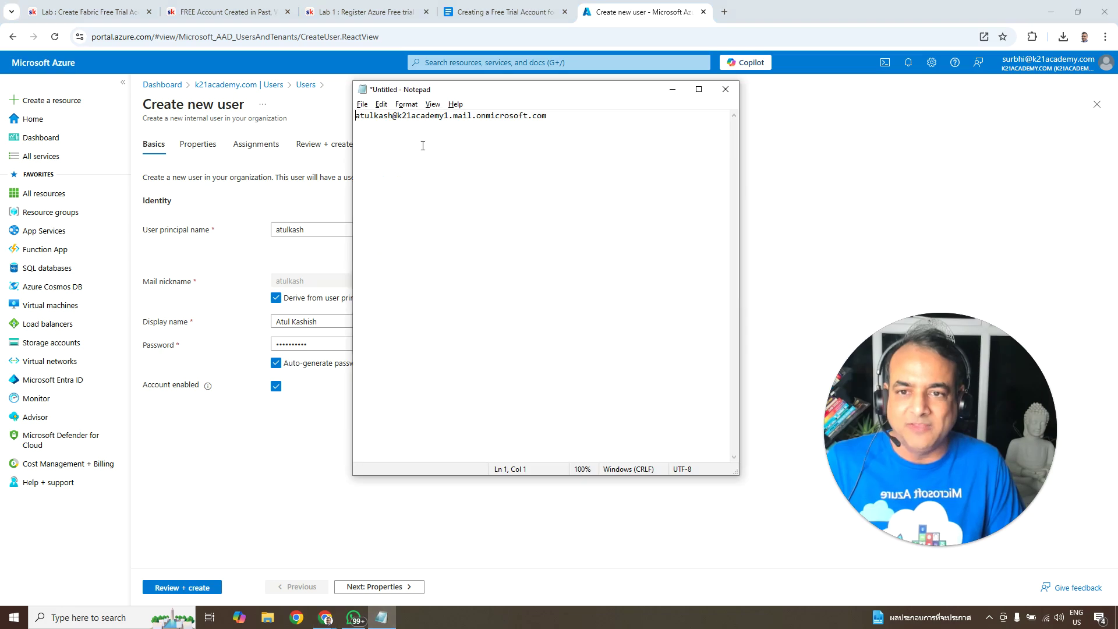
pyautogui.press('Return')
pyautogui.press('Return')
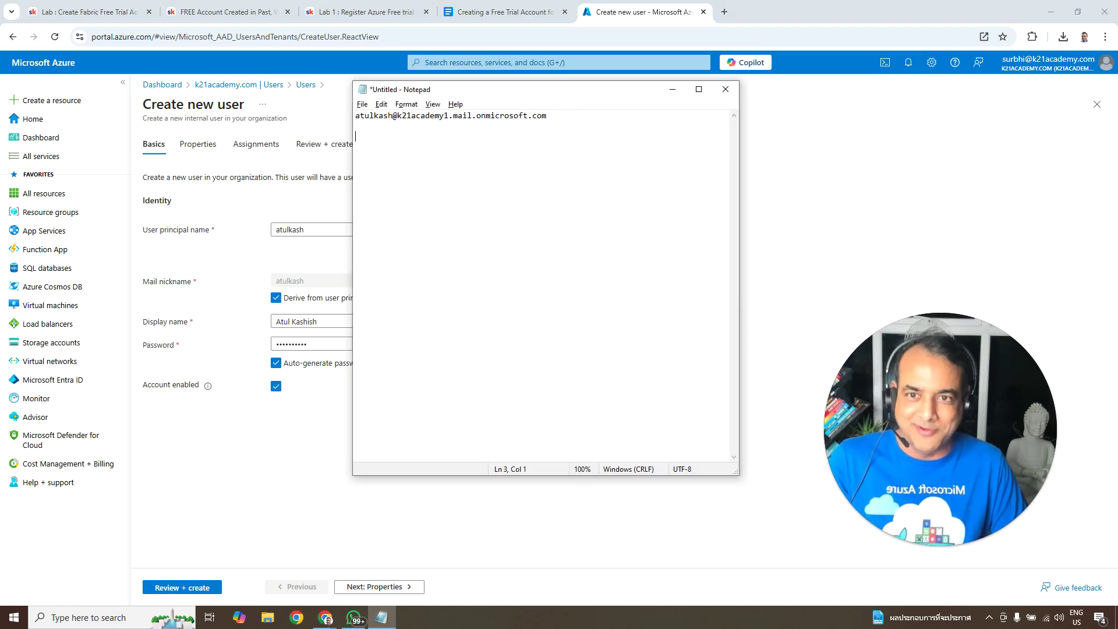
pyautogui.hotkey('ctrl', 'v')
pyautogui.press('Return')
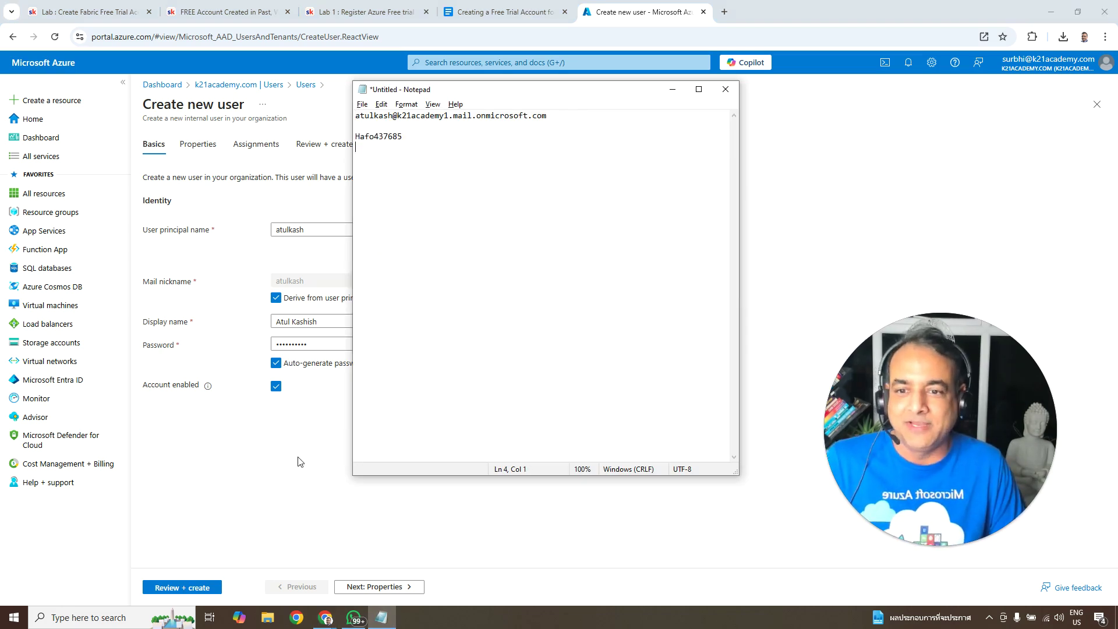
pyautogui.click(299, 461)
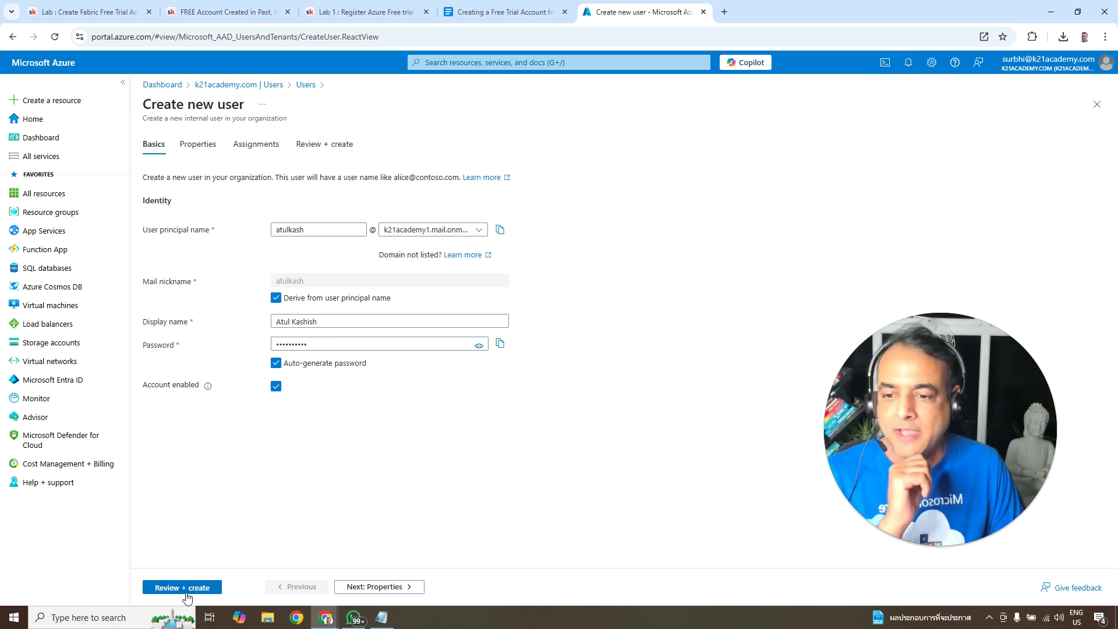
# - Regenerate the password, replace the outdated one in Notepad, and go to Review + create
pyautogui.click(277, 364)
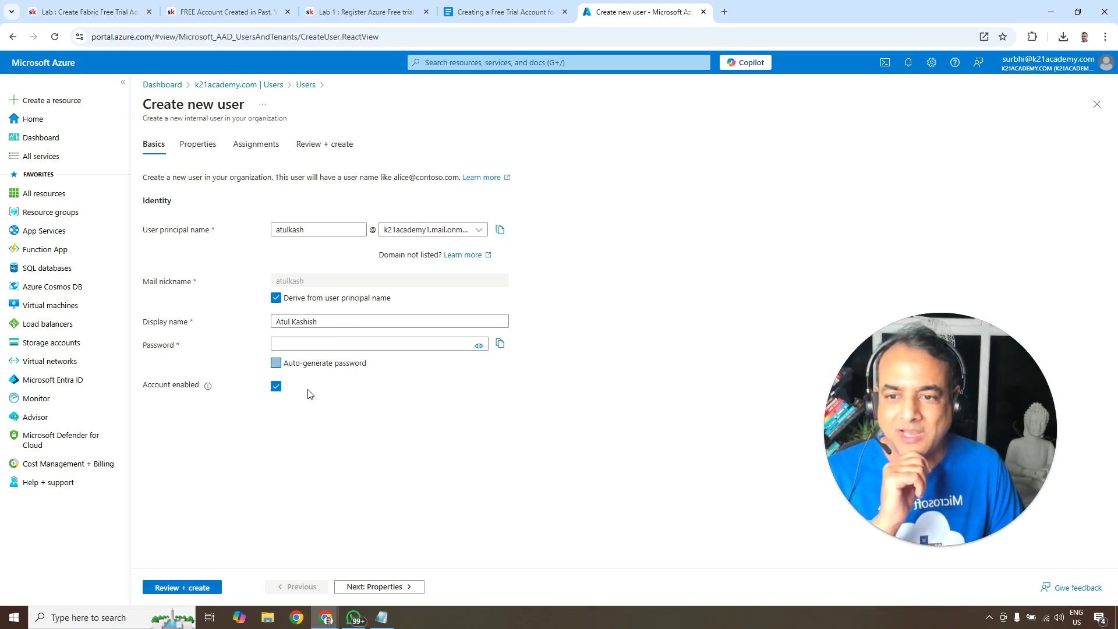
pyautogui.click(276, 363)
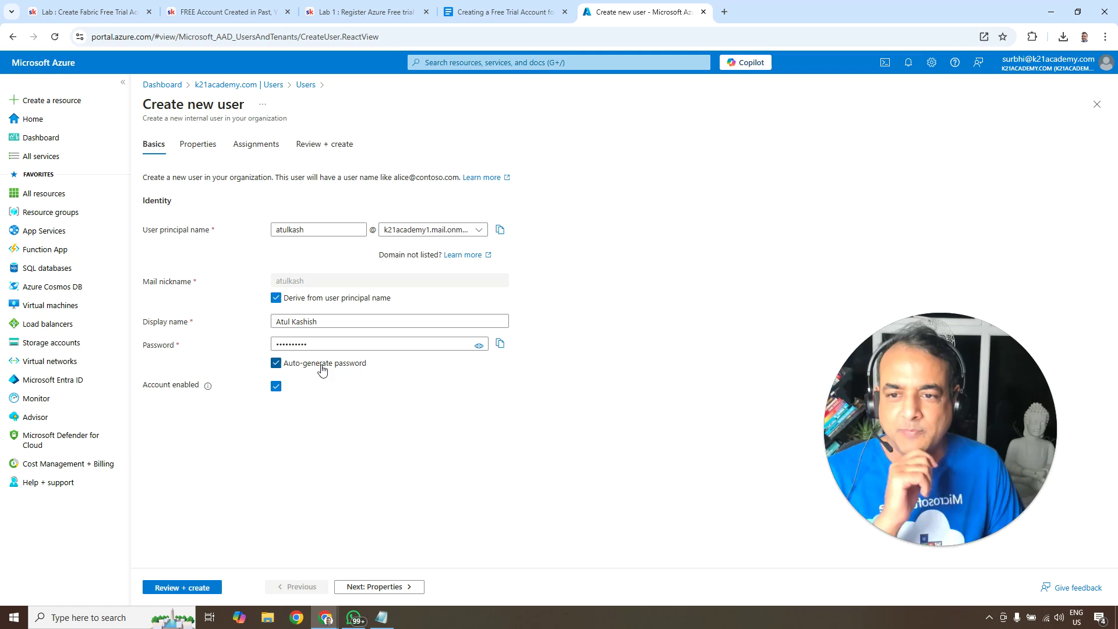
pyautogui.click(500, 343)
pyautogui.hotkey('alt', 'Tab')
pyautogui.hotkey('ctrl', 'v')
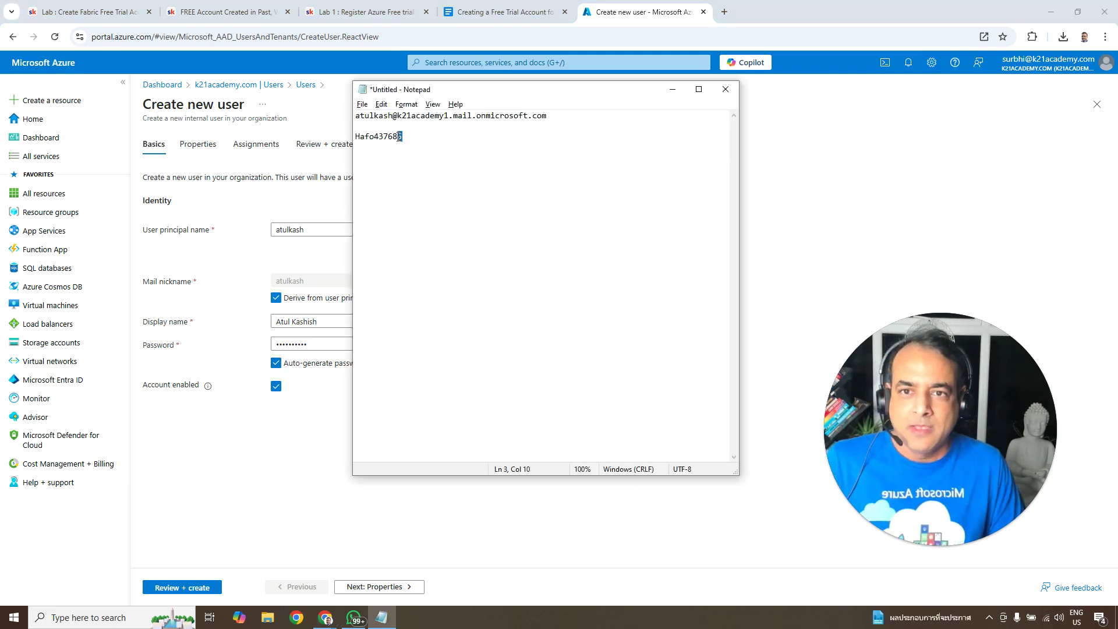
pyautogui.hotkey('ctrl', 'v')
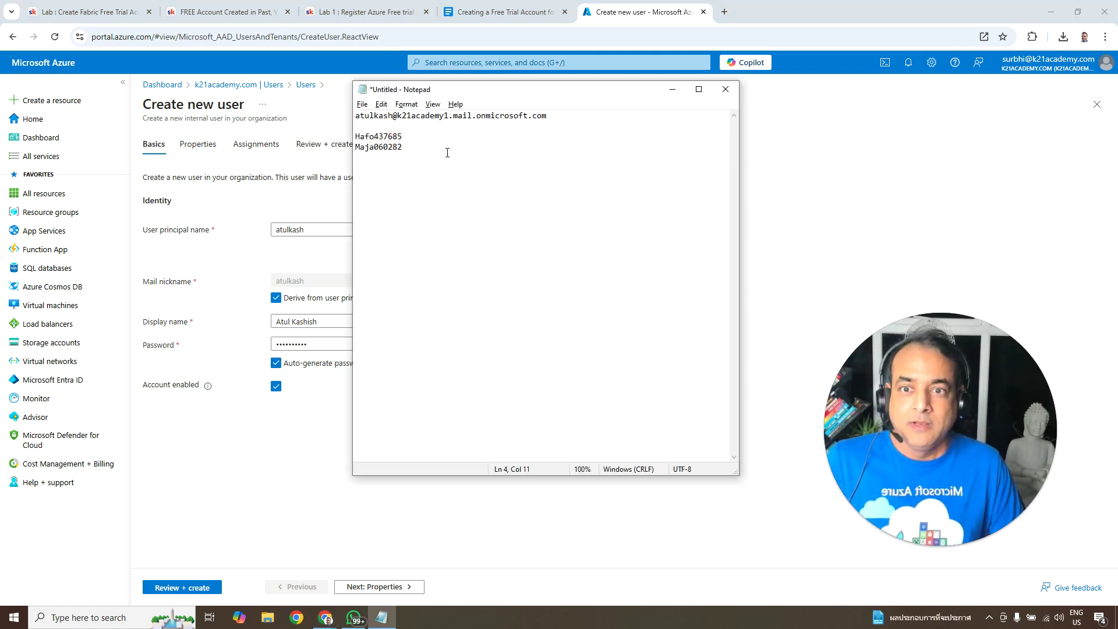
pyautogui.moveTo(419, 136); pyautogui.dragTo(333, 136)
pyautogui.press('Delete')
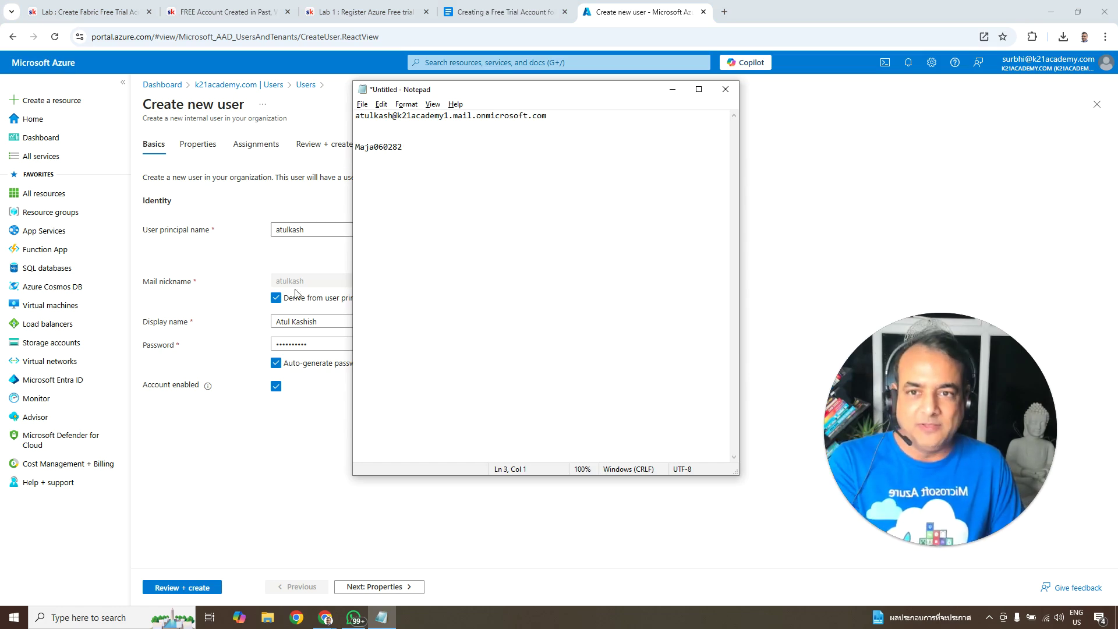
pyautogui.click(197, 587)
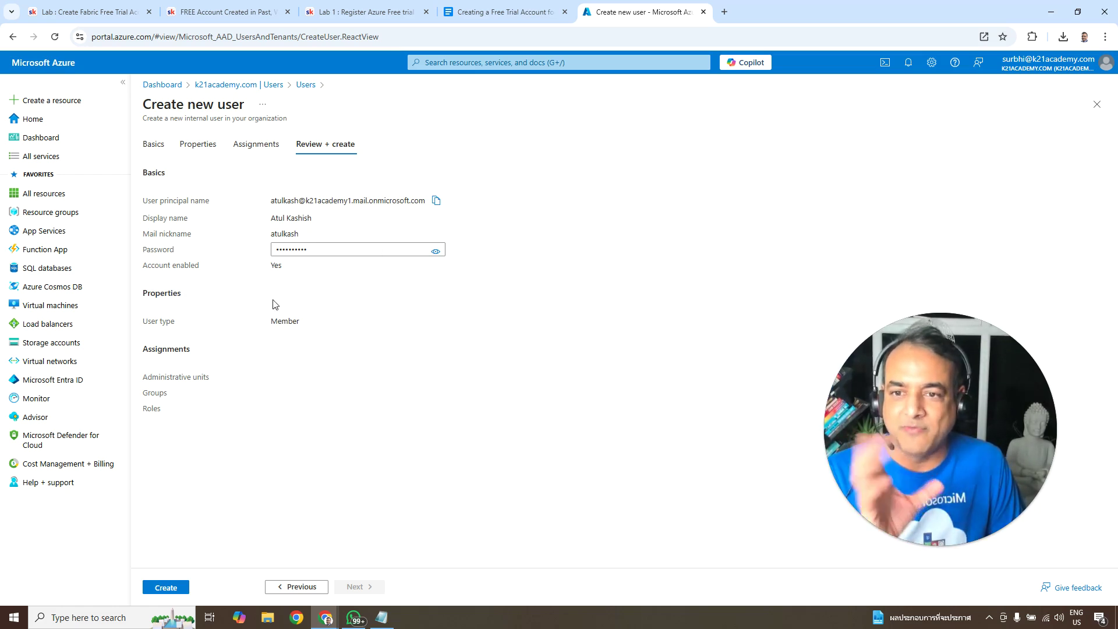
# - Create the user, refresh the Users list, and paste its principal name into Notepad above the password
pyautogui.click(178, 584)
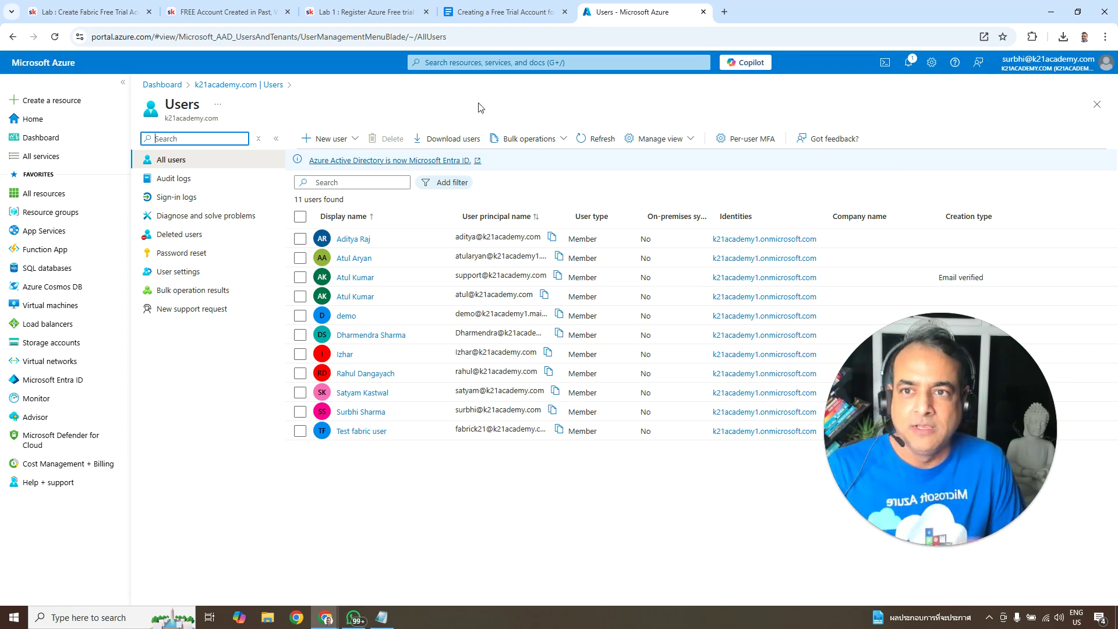
pyautogui.click(597, 138)
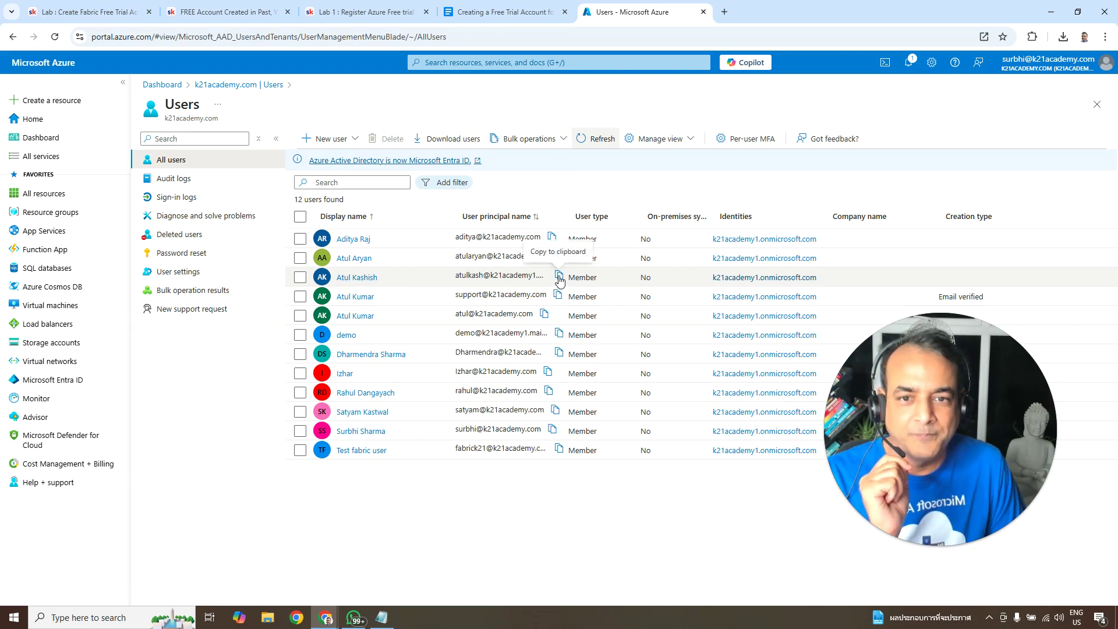
pyautogui.click(559, 276)
pyautogui.hotkey('alt', 'Tab')
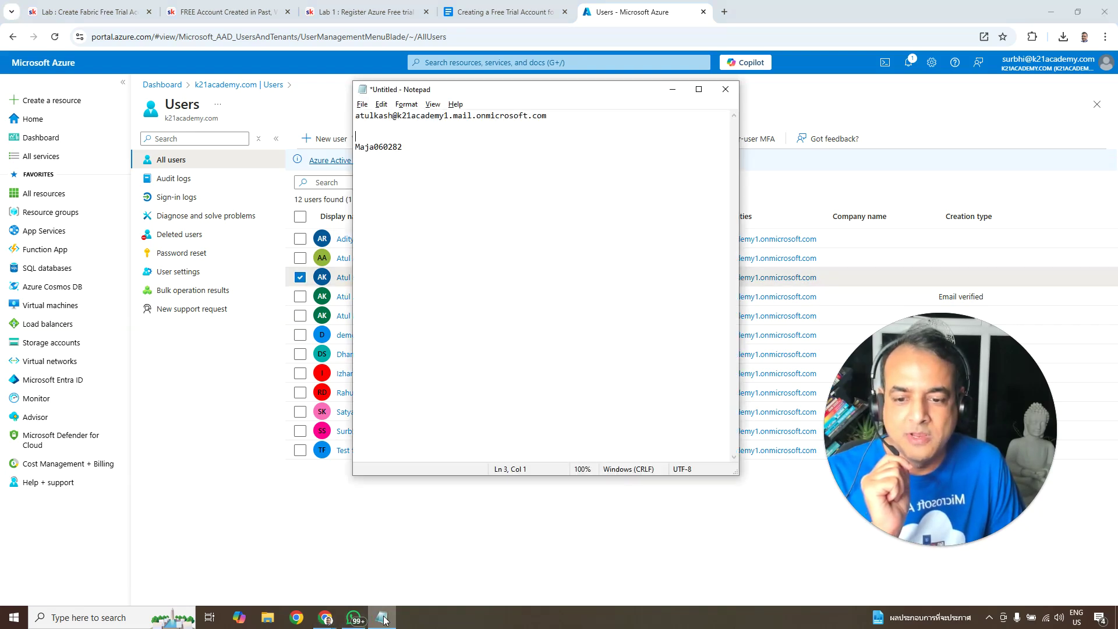
pyautogui.hotkey('ctrl', 'v')
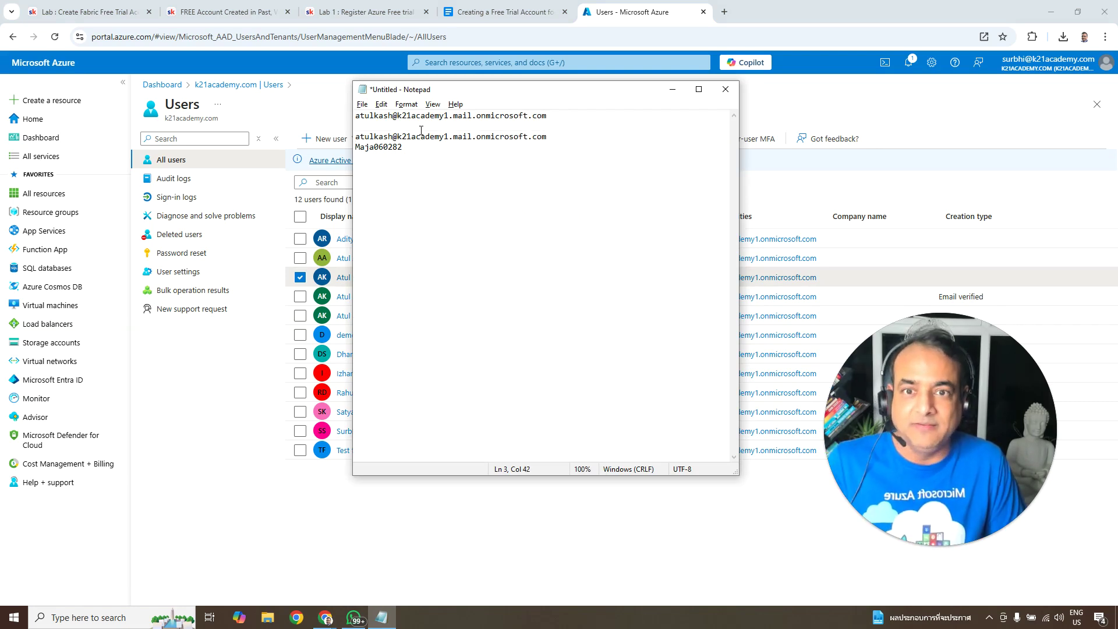
pyautogui.press('Return')
pyautogui.press('Return')
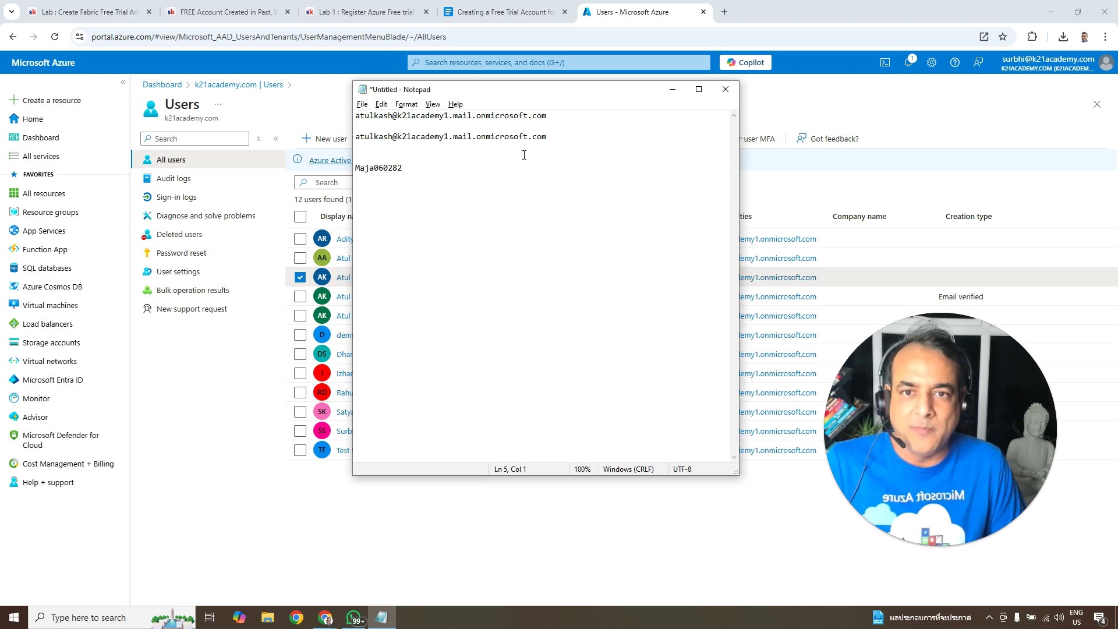
# - Scroll the lab guide to section 6.2, try copying the app.fabric.microsoft.com link, then open a new browser tab
pyautogui.click(501, 12)
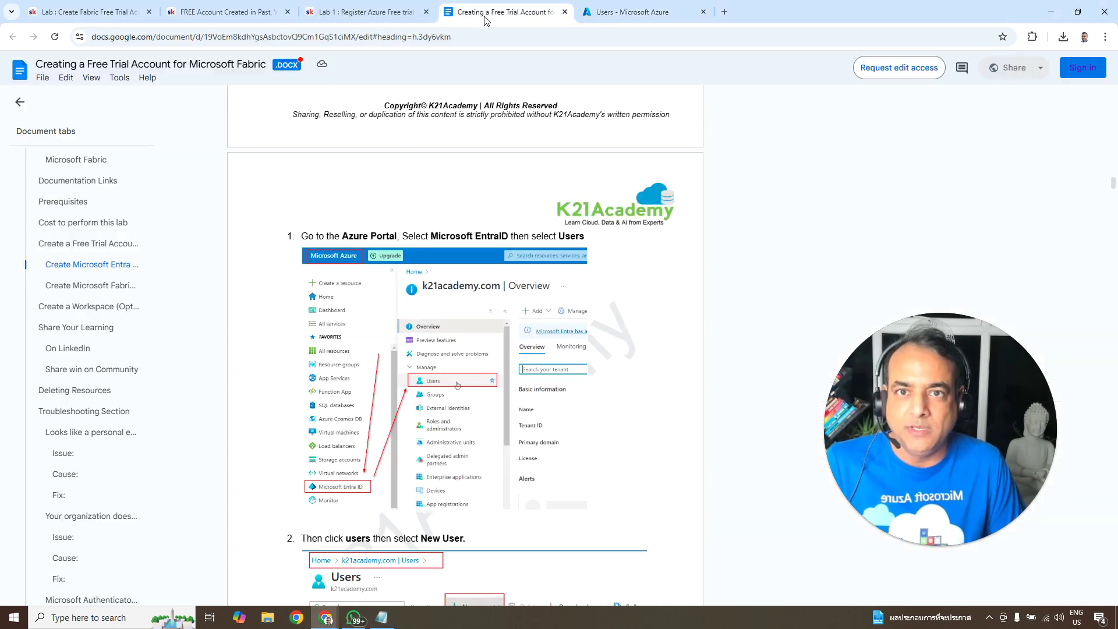
pyautogui.scroll(-20, 435, 336)
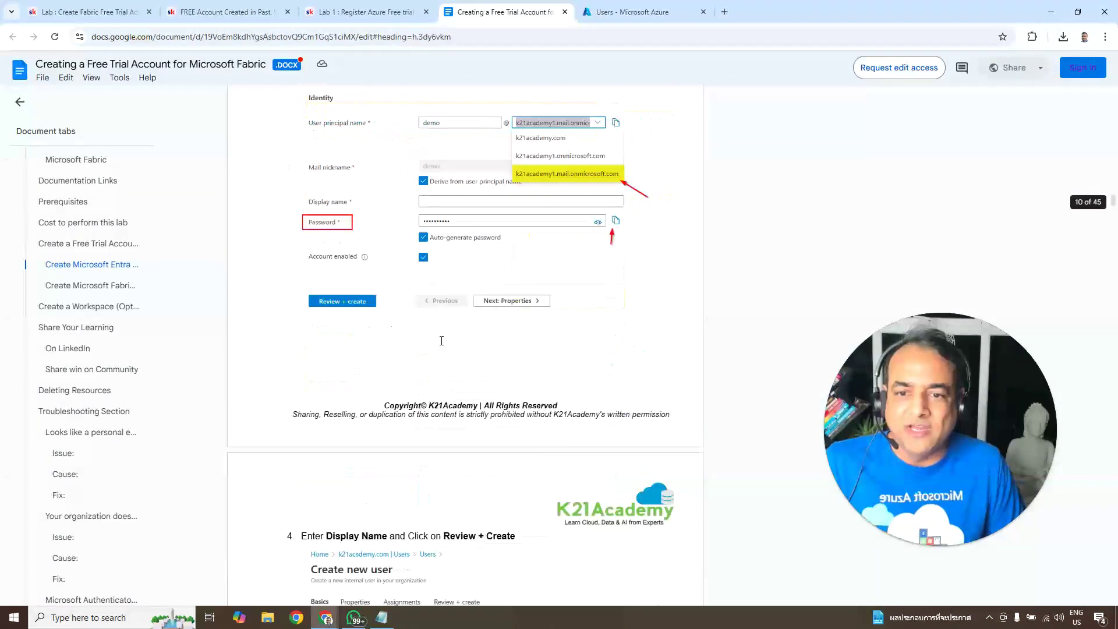
pyautogui.scroll(-12, 442, 340)
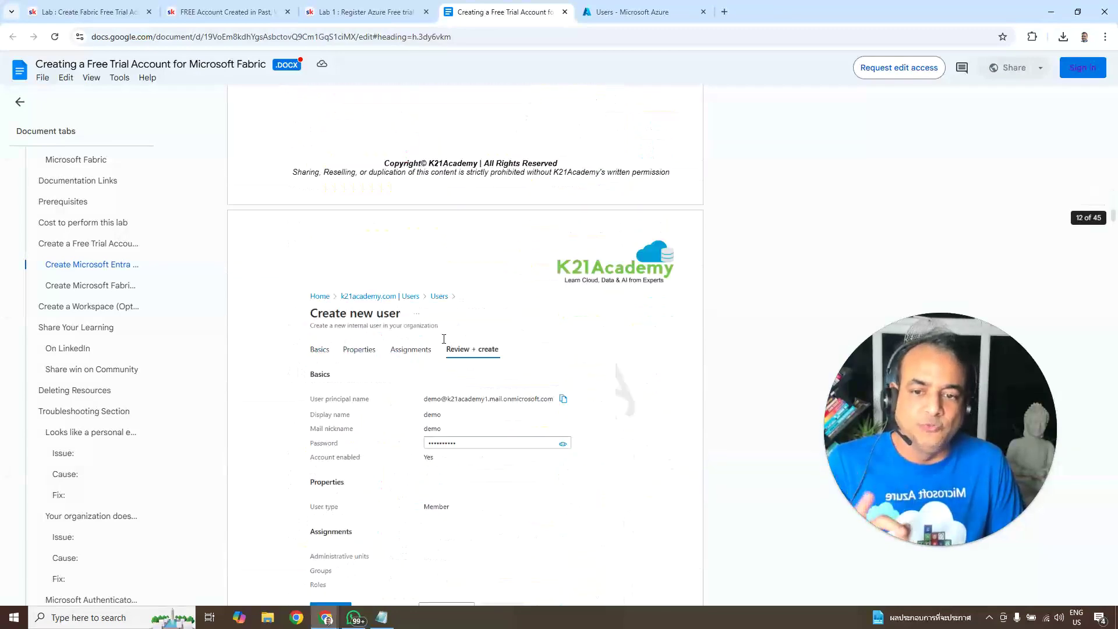
pyautogui.scroll(-4, 445, 341)
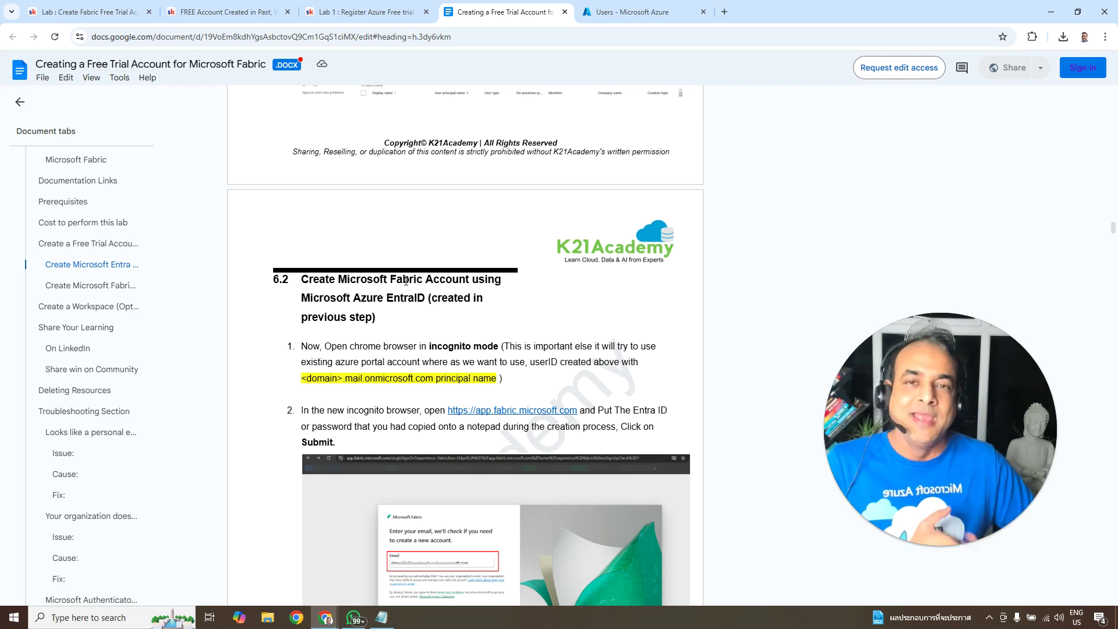
pyautogui.scroll(-2, 570, 283)
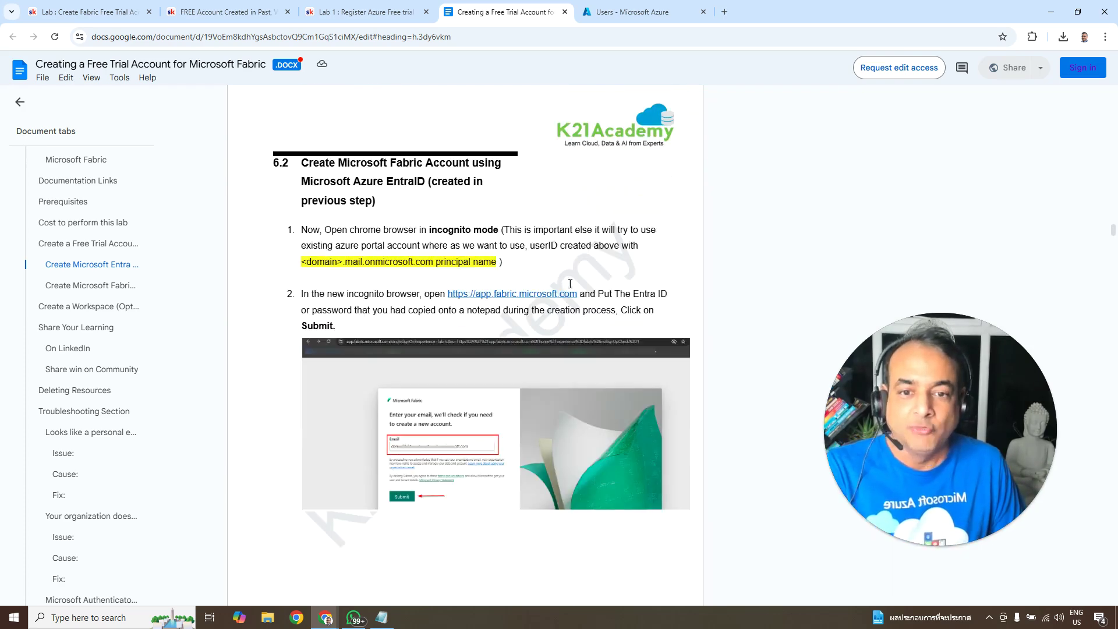
pyautogui.moveTo(579, 291); pyautogui.dragTo(448, 293)
pyautogui.hotkey('ctrl', 'c')
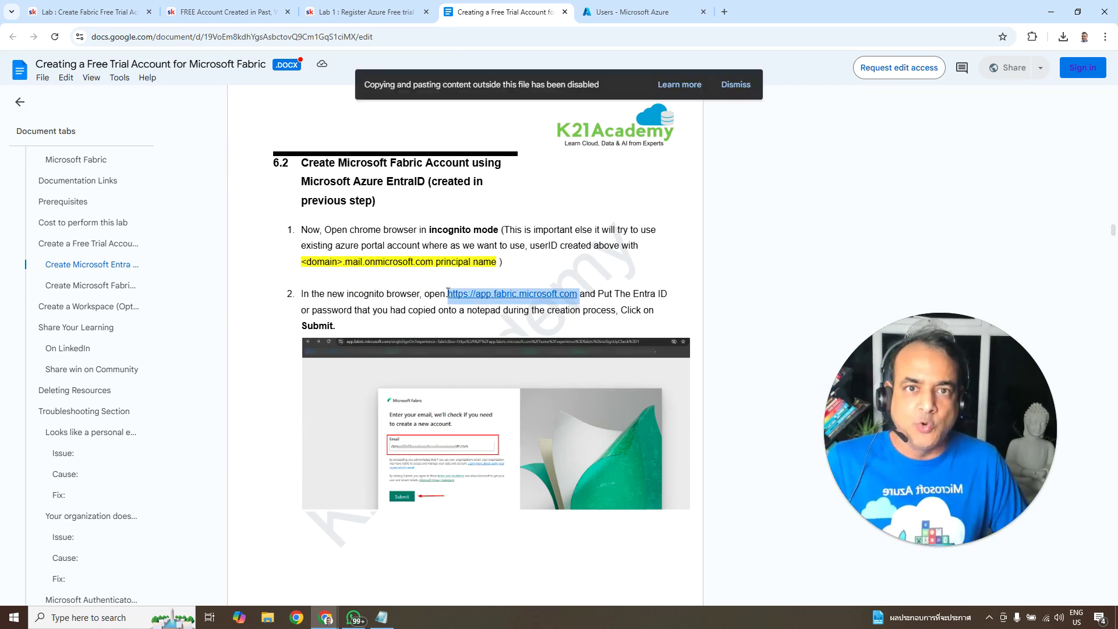
pyautogui.click(649, 13)
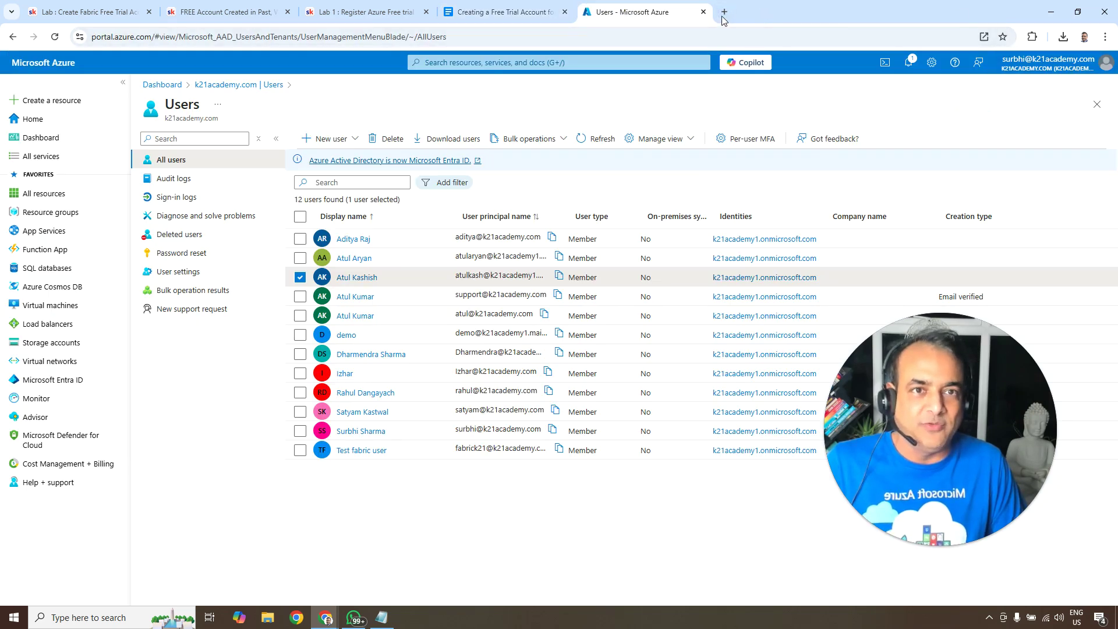
pyautogui.click(721, 15)
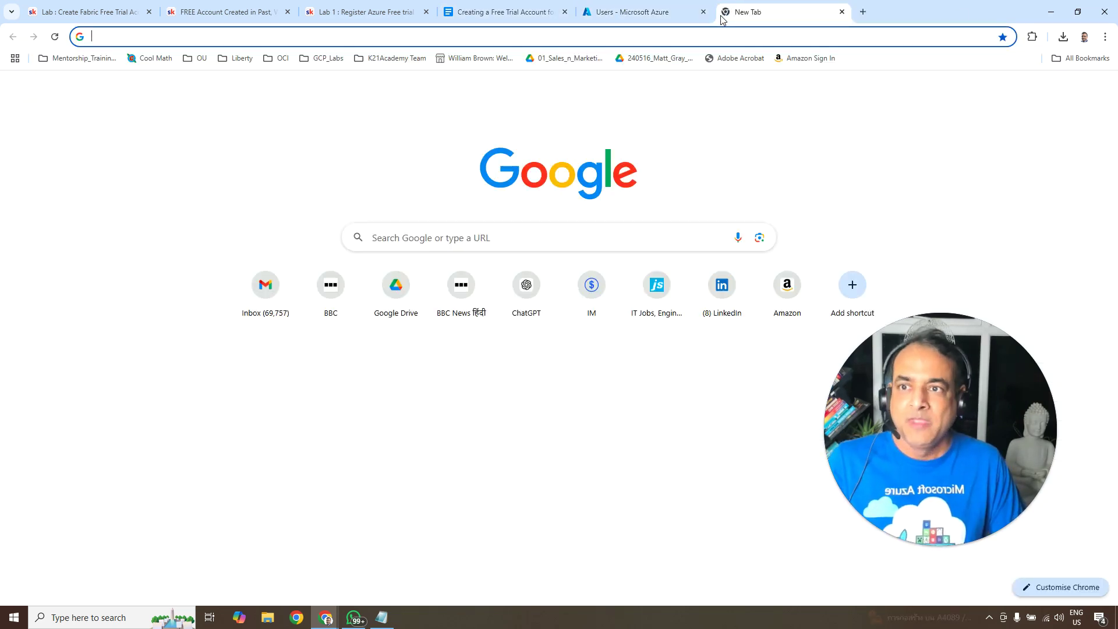
# - Try copying the Fabric link through its right-click Copy option and dismiss the copying-disabled notice
pyautogui.click(641, 13)
pyautogui.hotkey('alt', 'Tab')
pyautogui.click(480, 19)
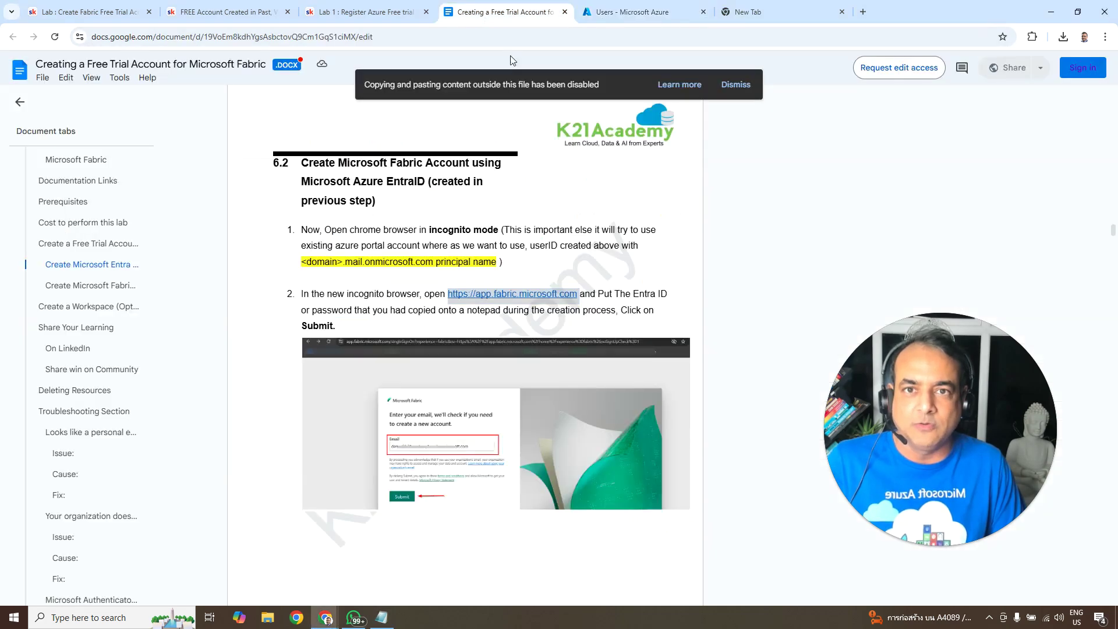
pyautogui.click(734, 14)
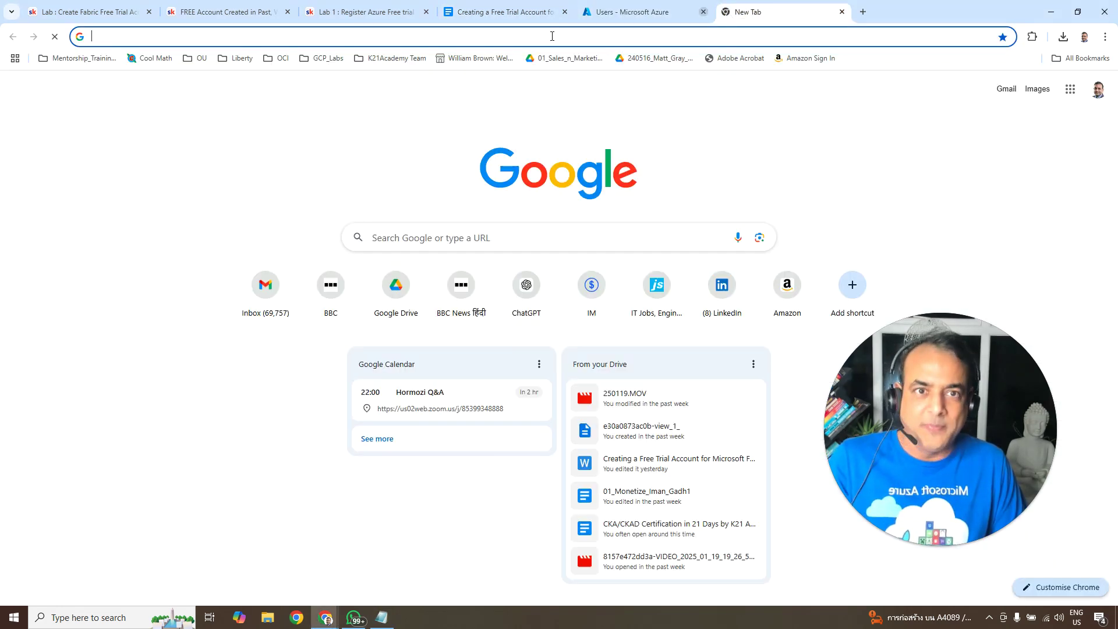
pyautogui.hotkey('alt', 'Tab')
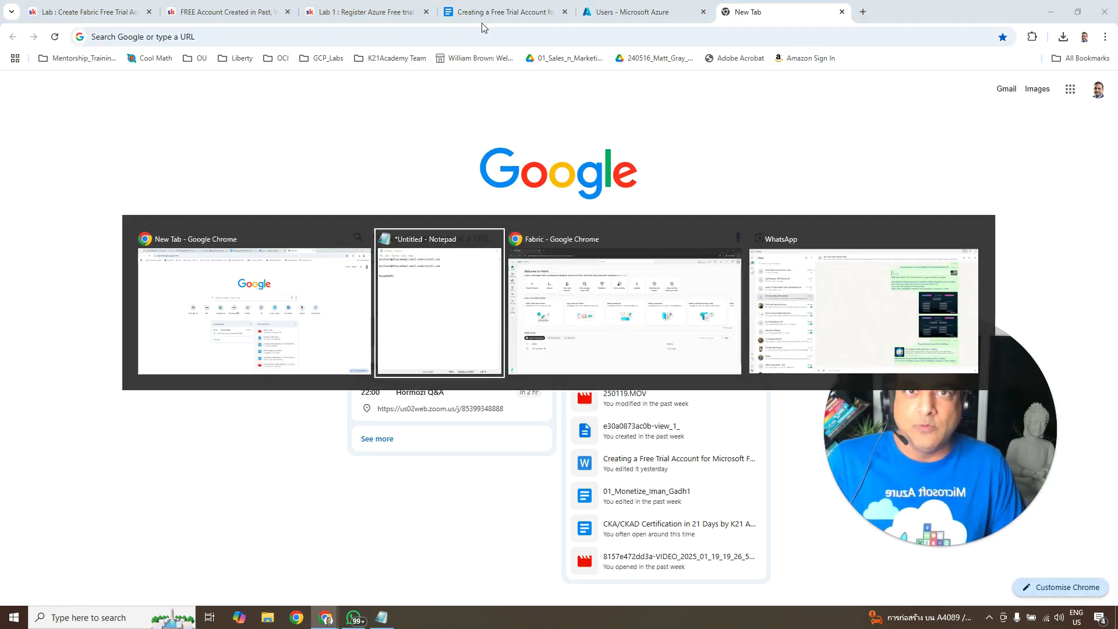
pyautogui.click(499, 11)
pyautogui.rightClick(530, 290)
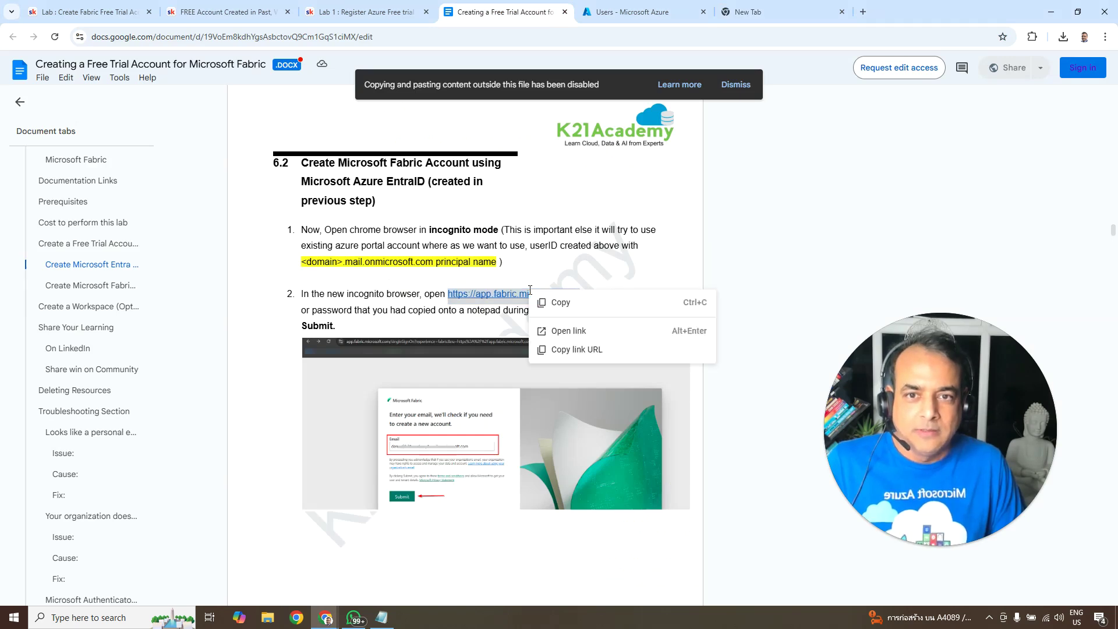
pyautogui.click(564, 303)
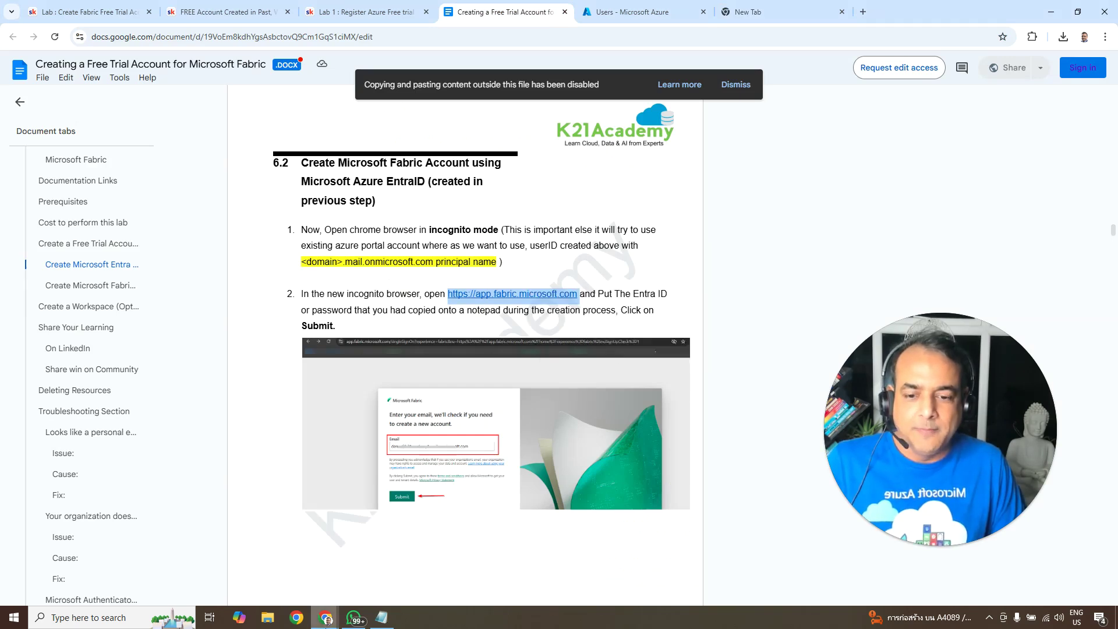
pyautogui.click(381, 618)
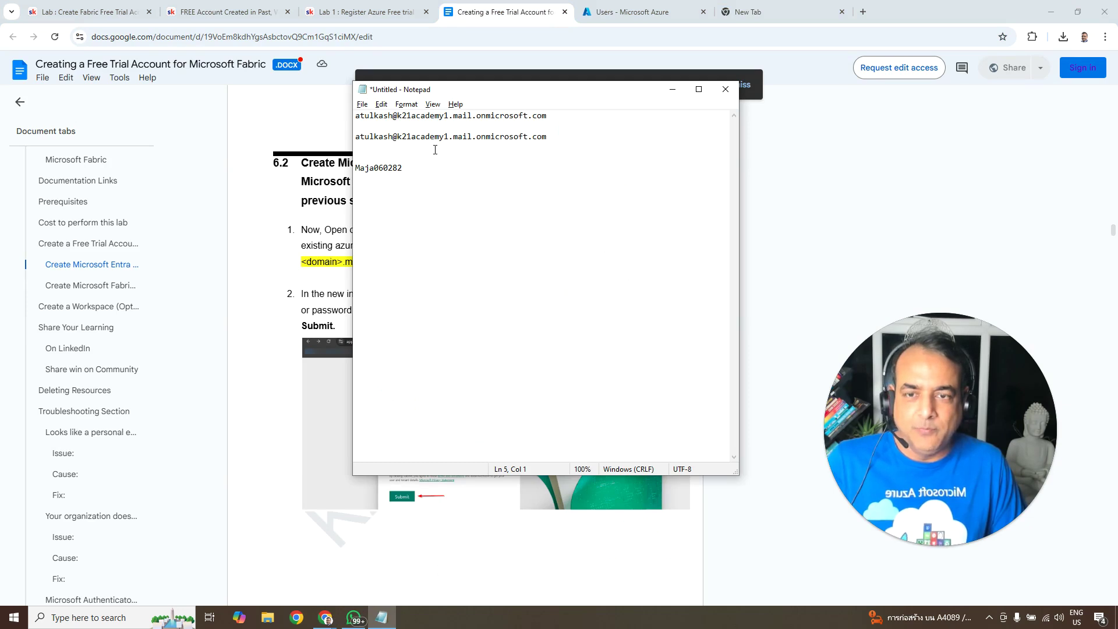
pyautogui.hotkey('alt', 'Tab')
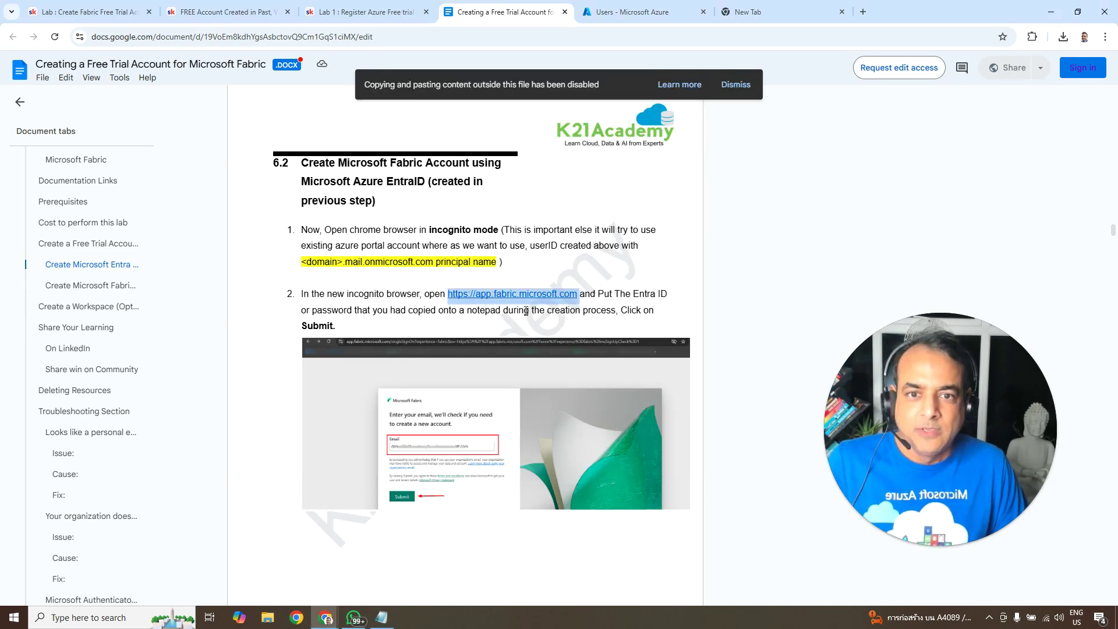
pyautogui.click(512, 294)
pyautogui.click(736, 85)
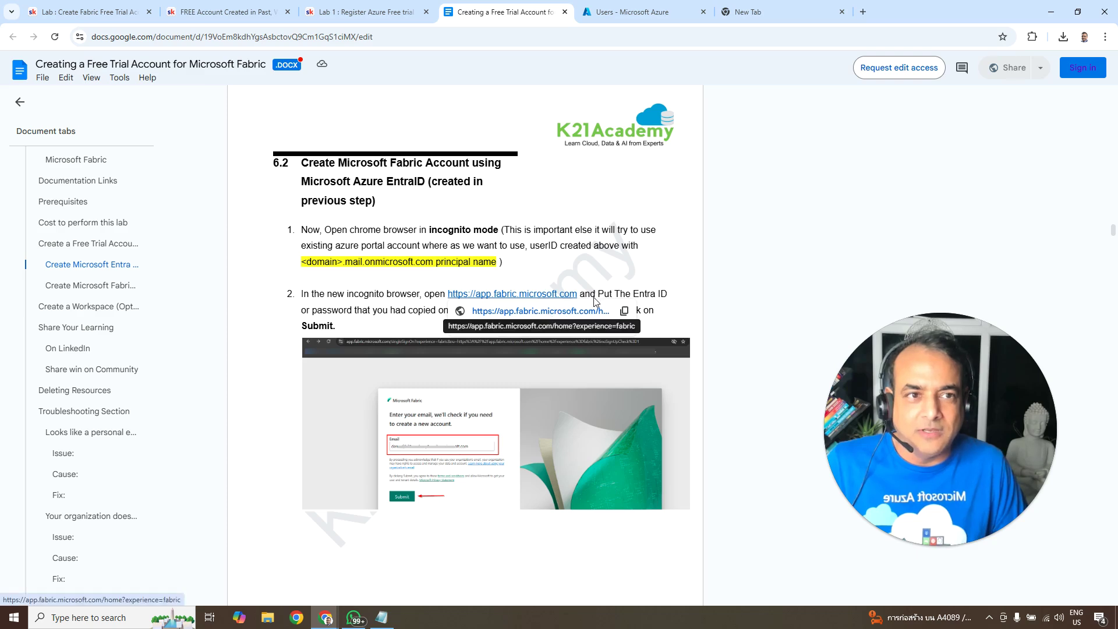
# - Reselect the Fabric link, type the app.fabric.microsoft.com address manually, and return to the new tab
pyautogui.moveTo(578, 294); pyautogui.dragTo(450, 293)
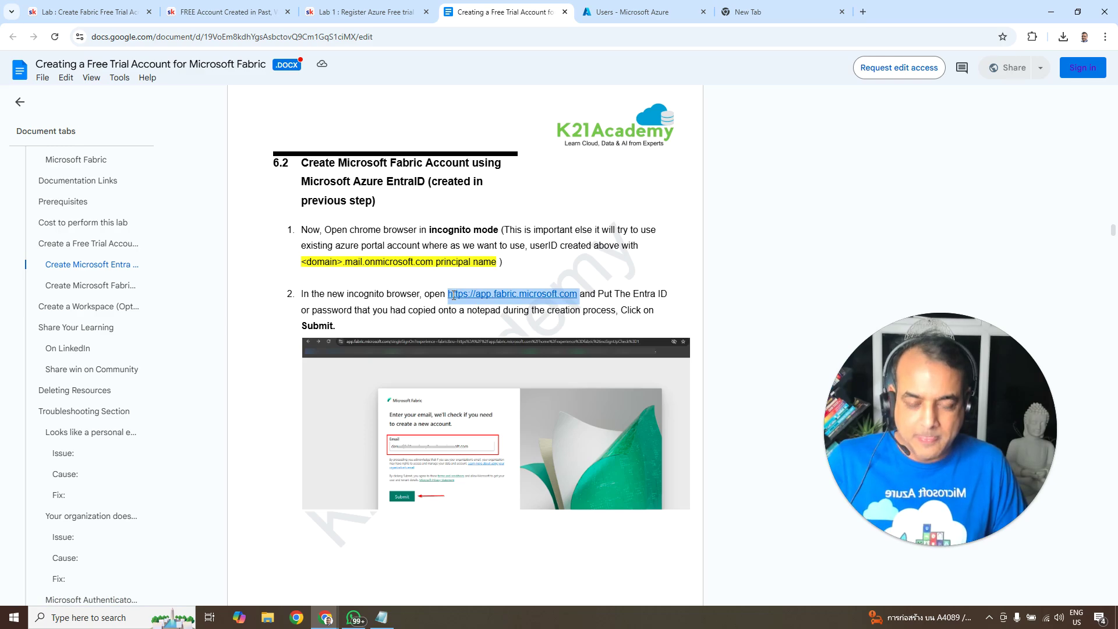
pyautogui.hotkey('alt', 'Tab')
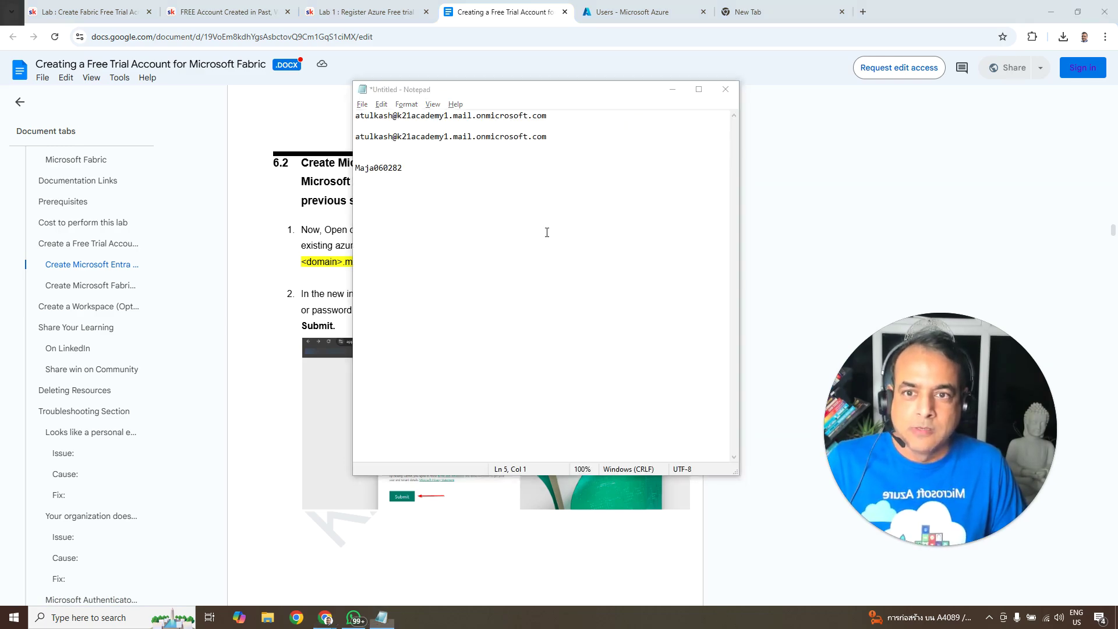
pyautogui.hotkey('alt', 'Tab')
pyautogui.hotkey('alt', 'Tab')
pyautogui.write('app')
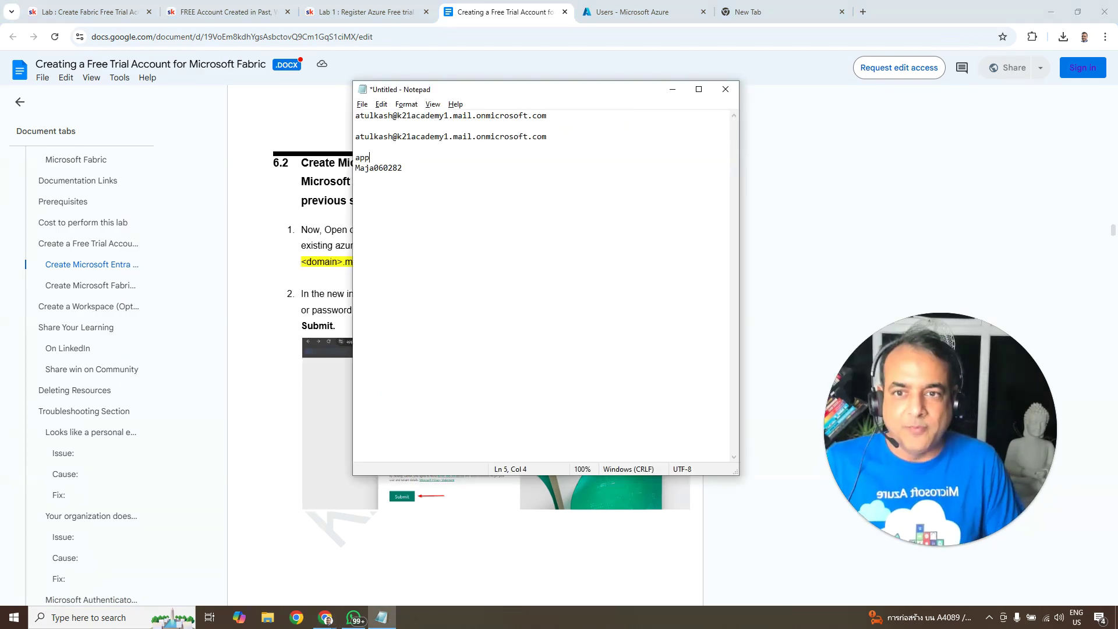
pyautogui.write('.')
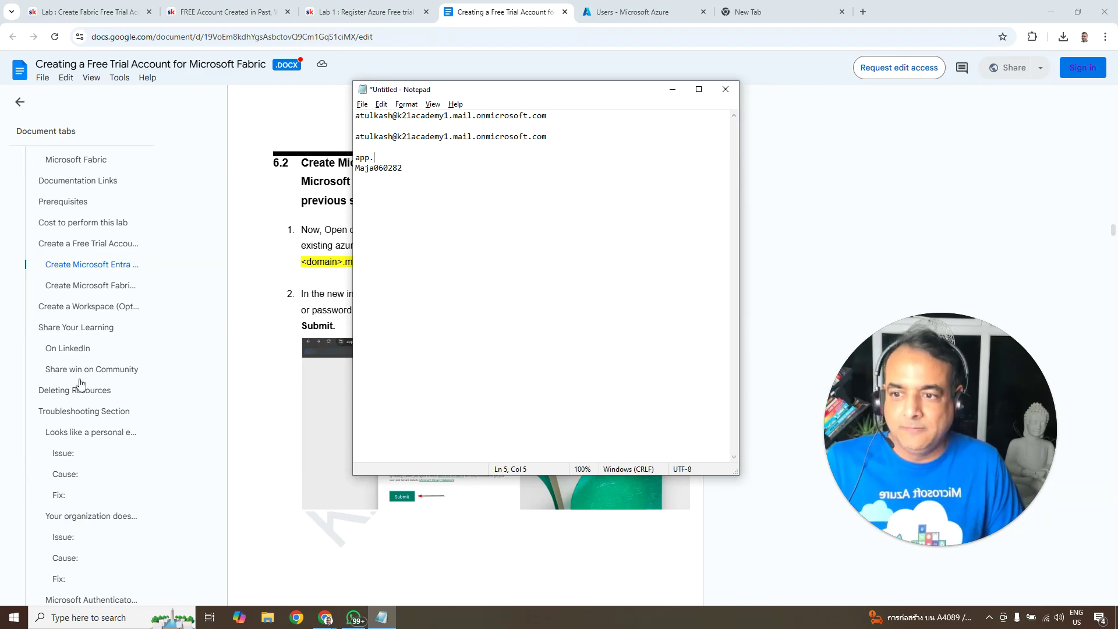
pyautogui.hotkey('alt', 'Tab')
pyautogui.click(722, 13)
# - Load app.fabric.microsoft.com to reach the Fabric free sign-up page, then open an incognito window
pyautogui.hotkey('ctrl', 'v')
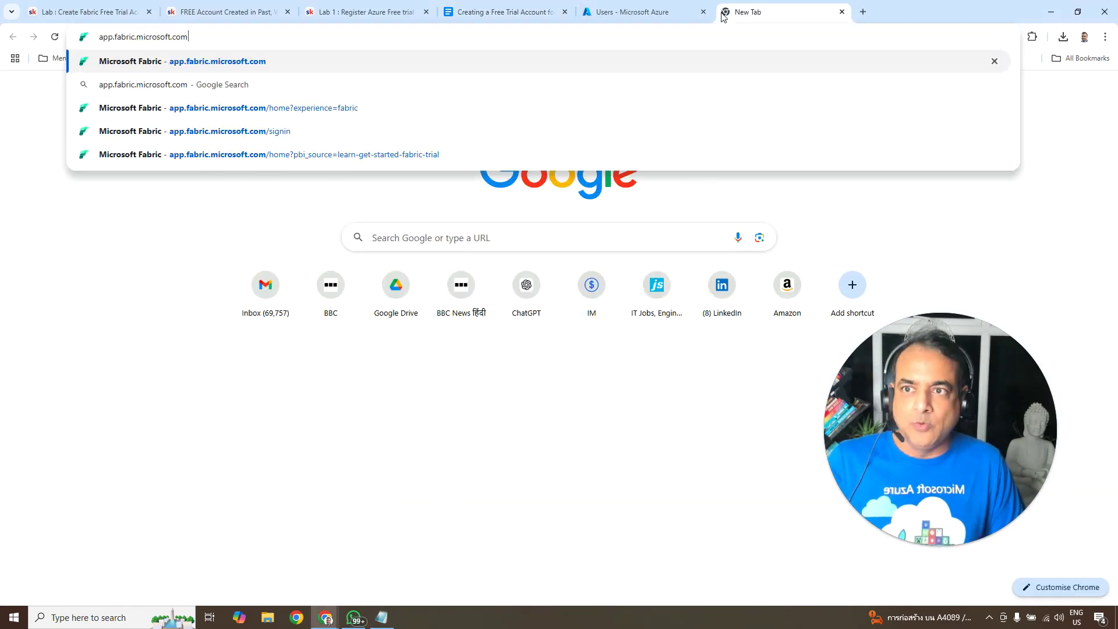
pyautogui.press('Return')
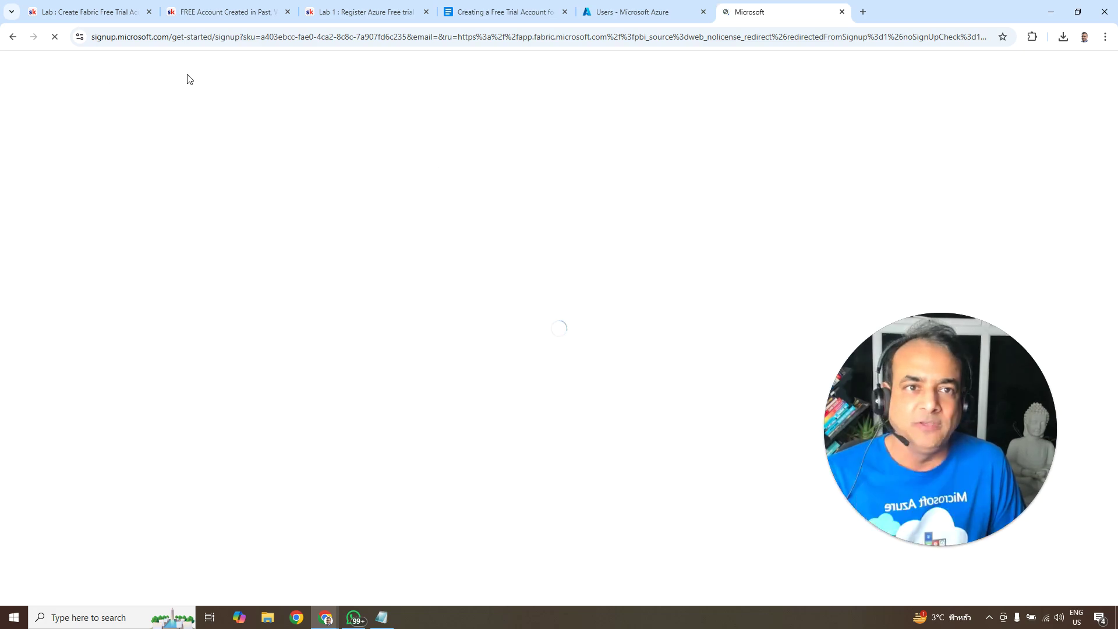
pyautogui.click(699, 20)
pyautogui.click(816, 17)
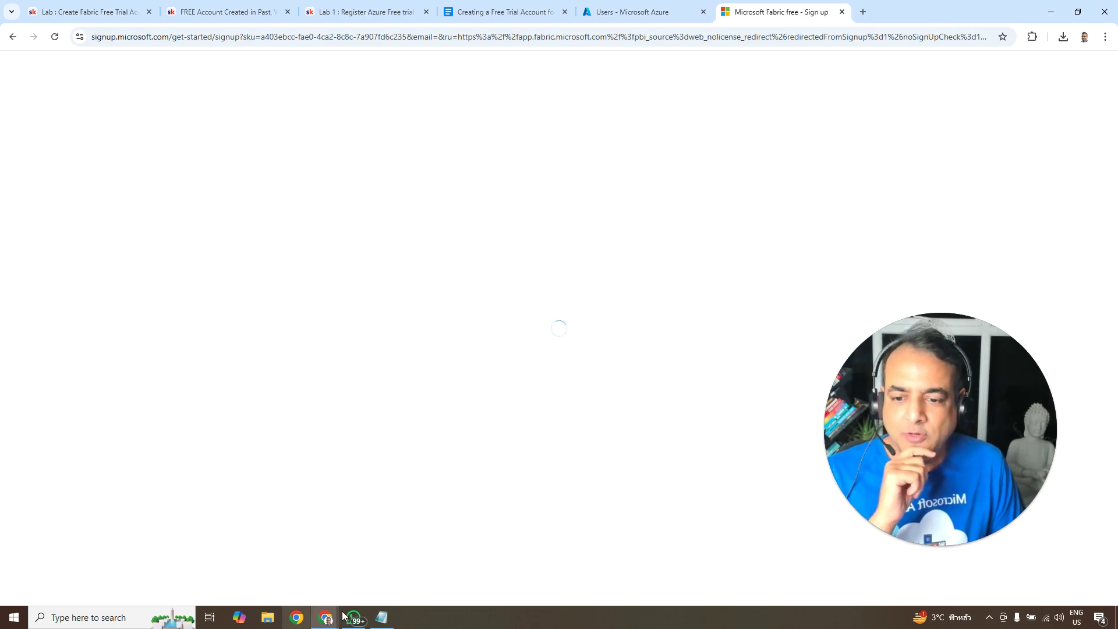
pyautogui.click(1105, 37)
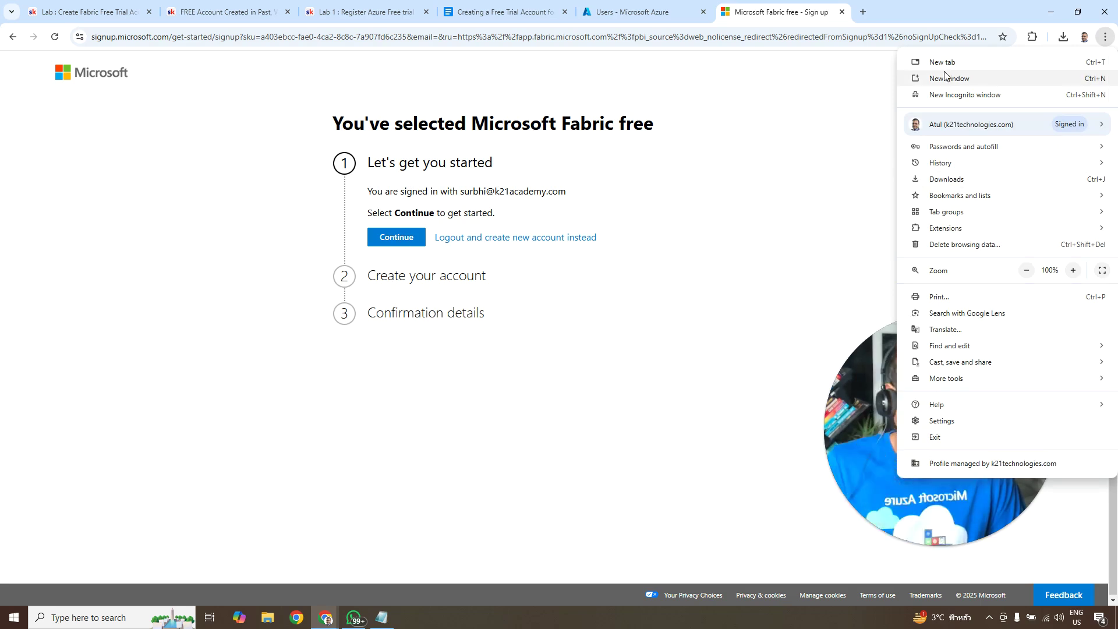
pyautogui.click(949, 95)
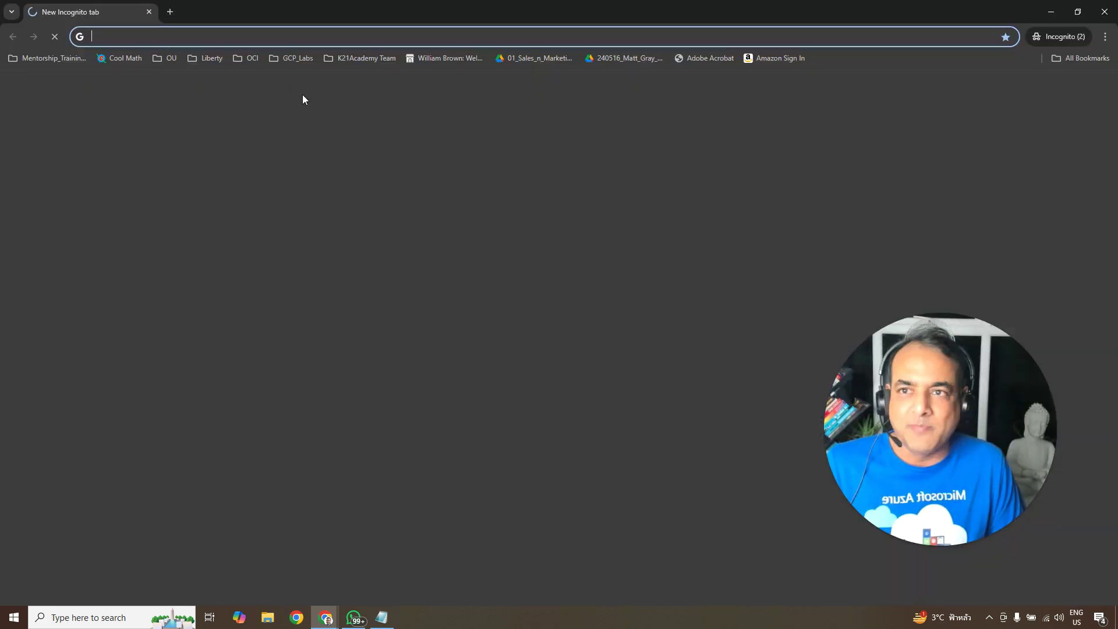
# - Load app.fabric.microsoft.com in the incognito window and choose to sign in with another account
pyautogui.hotkey('ctrl', 'v')
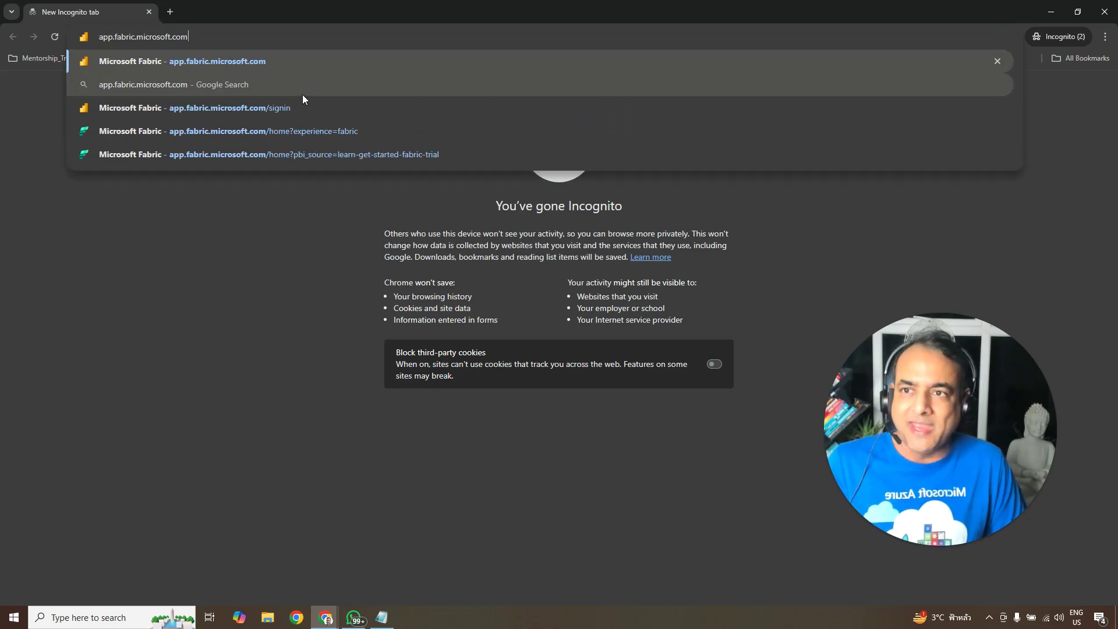
pyautogui.press('Return')
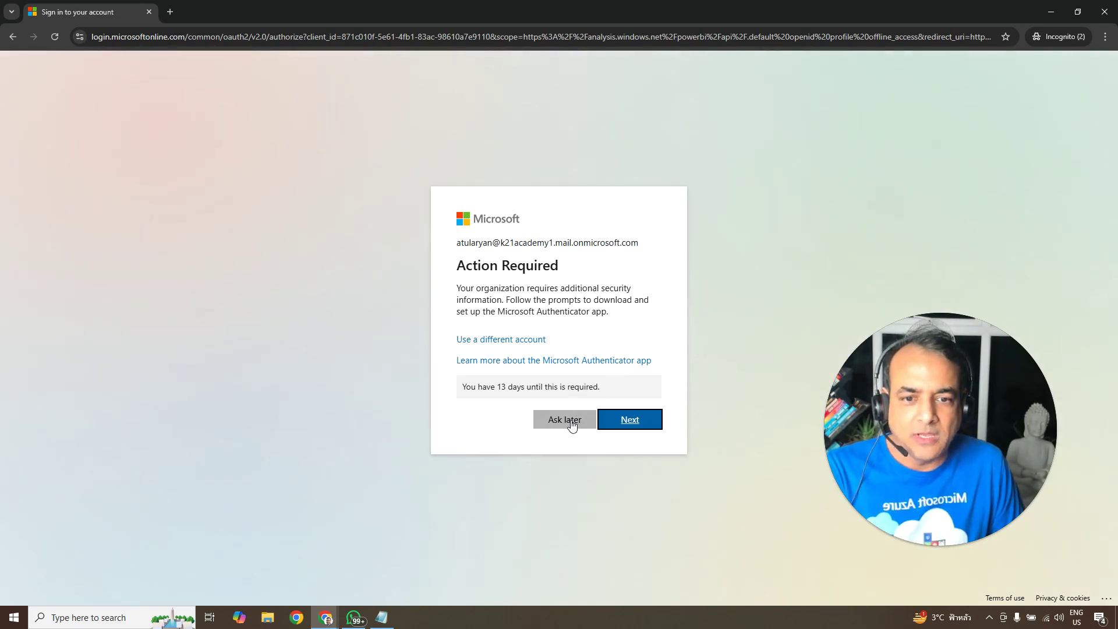
pyautogui.click(505, 340)
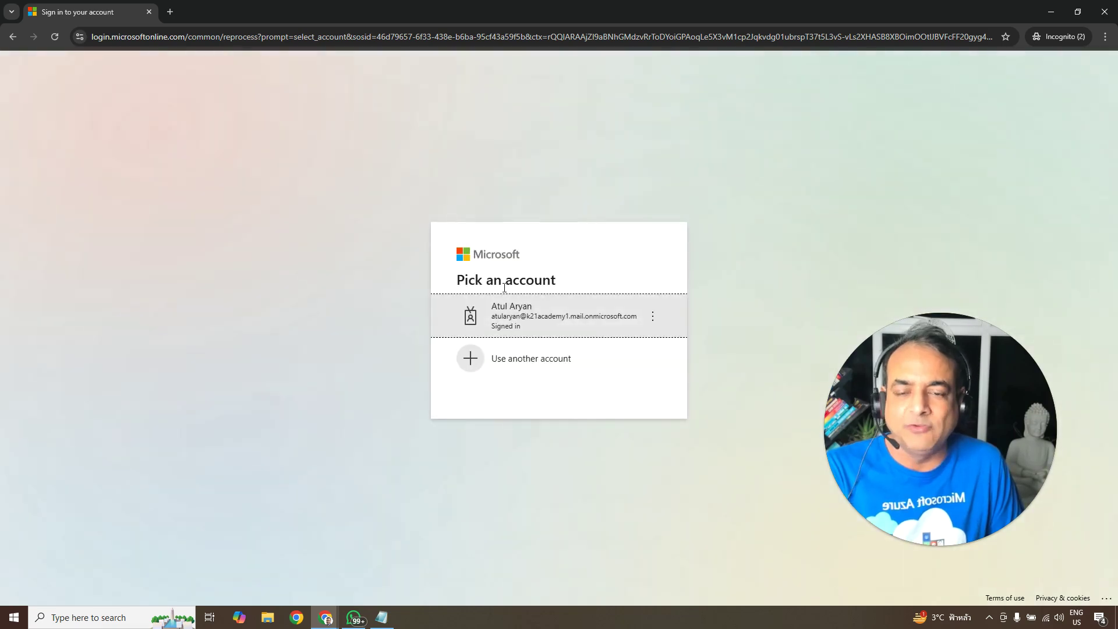
pyautogui.click(497, 357)
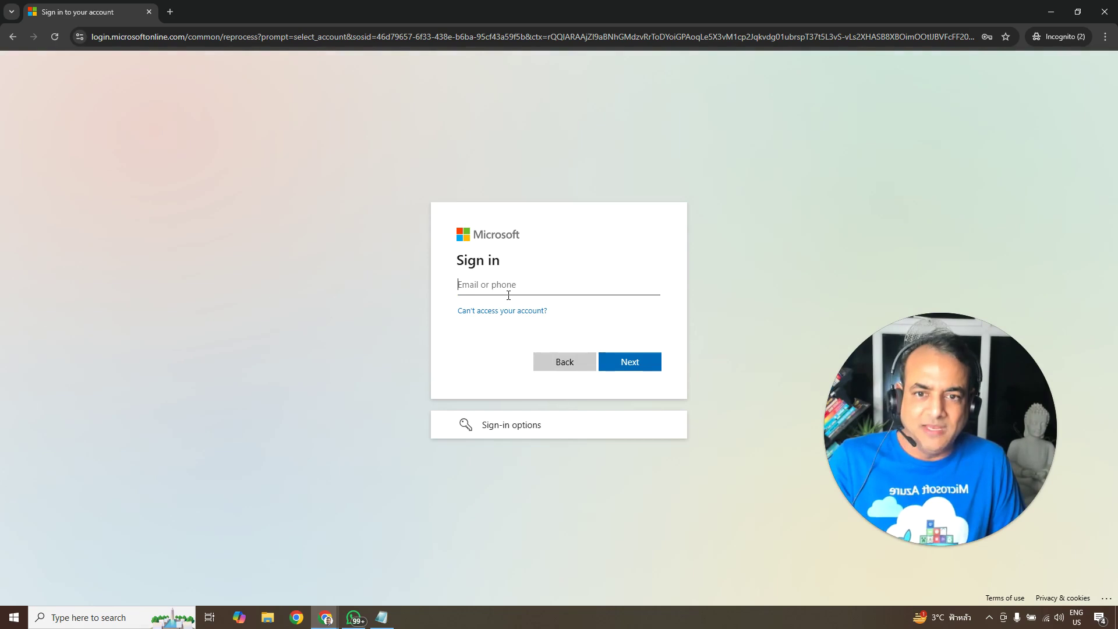
# - Replace the pasted Fabric address with the new user's sign-in email from the notes and continue
pyautogui.hotkey('ctrl', 'v')
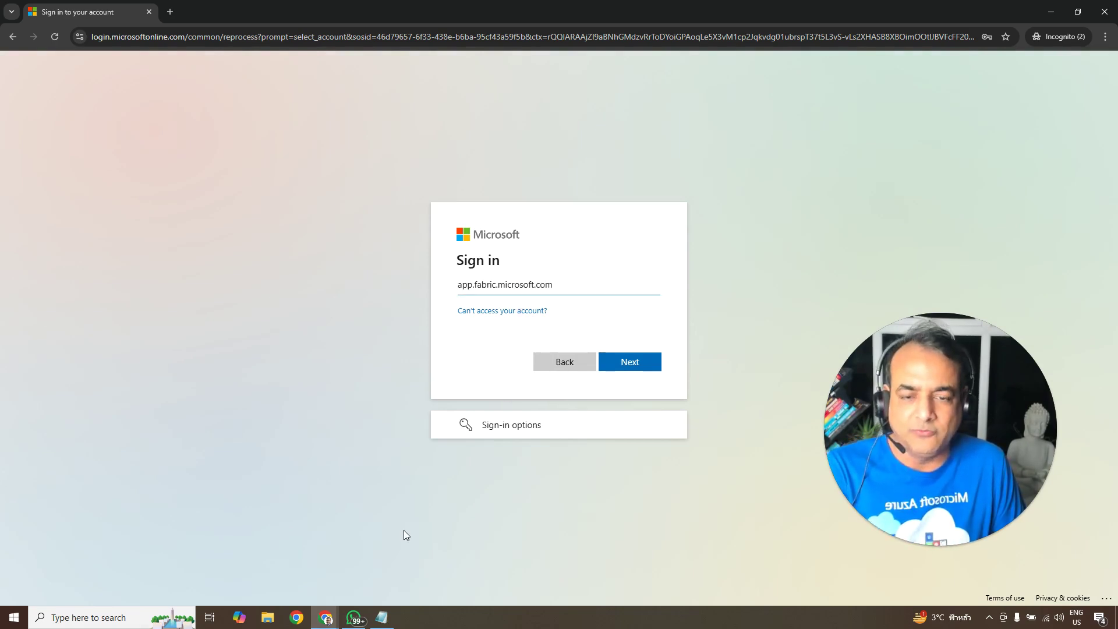
pyautogui.click(392, 611)
pyautogui.click(469, 163)
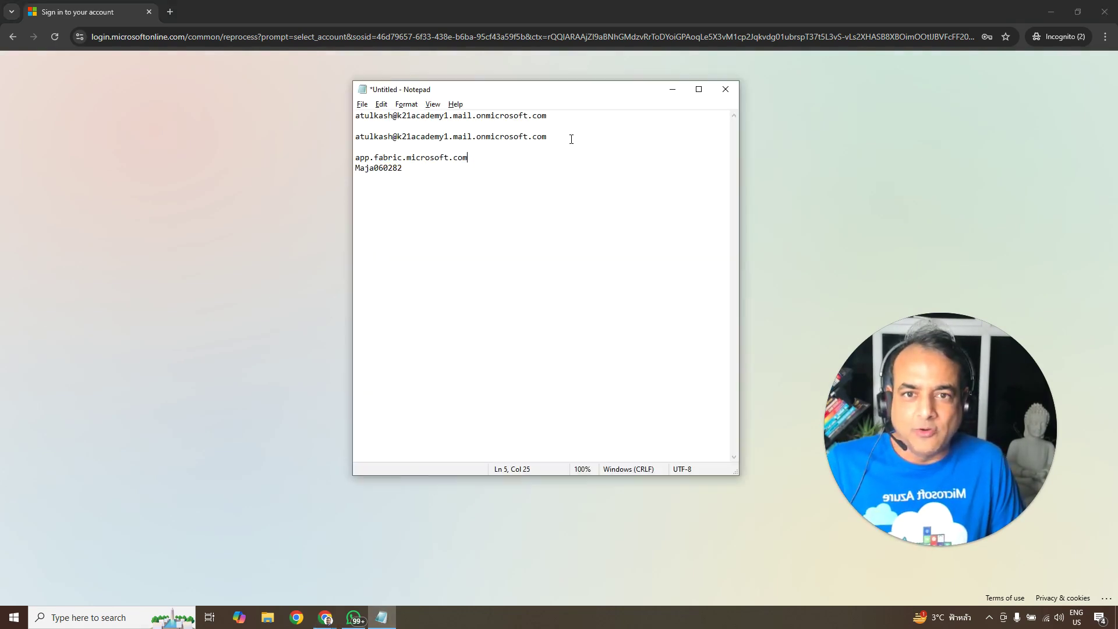
pyautogui.moveTo(548, 138); pyautogui.dragTo(358, 138)
pyautogui.hotkey('ctrl', 'c')
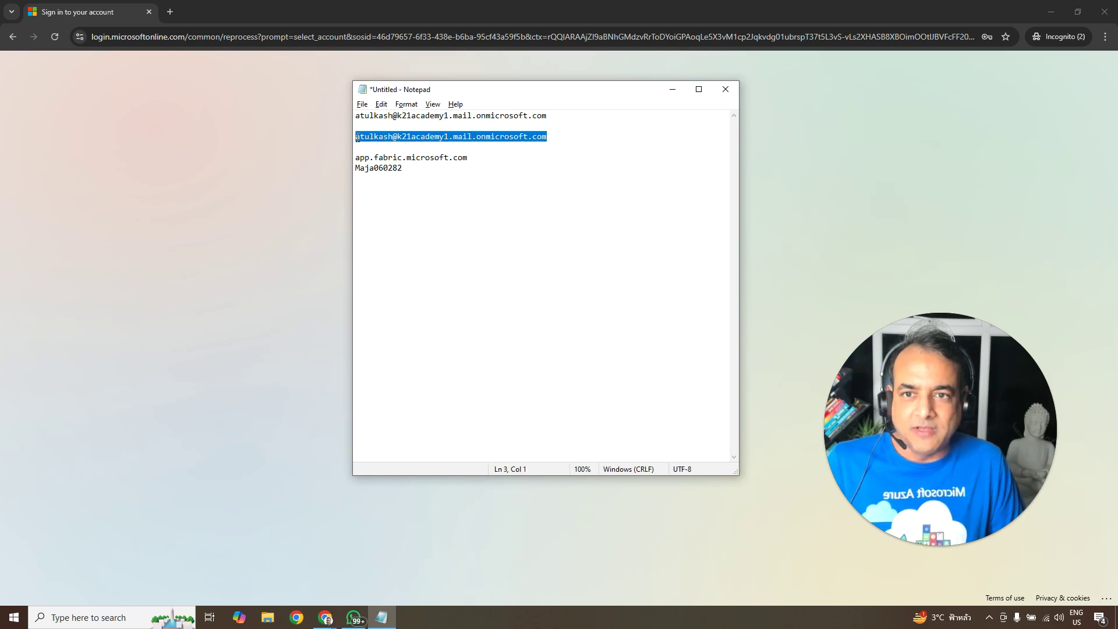
pyautogui.hotkey('alt', 'Tab')
pyautogui.moveTo(554, 289); pyautogui.dragTo(401, 283)
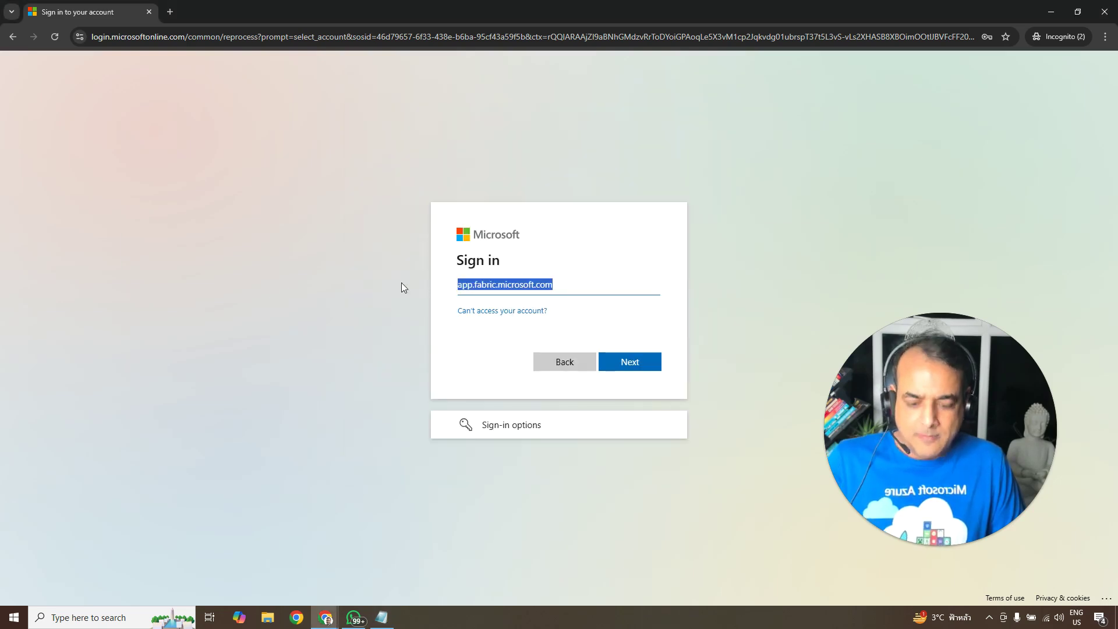
pyautogui.hotkey('ctrl', 'v')
pyautogui.click(609, 363)
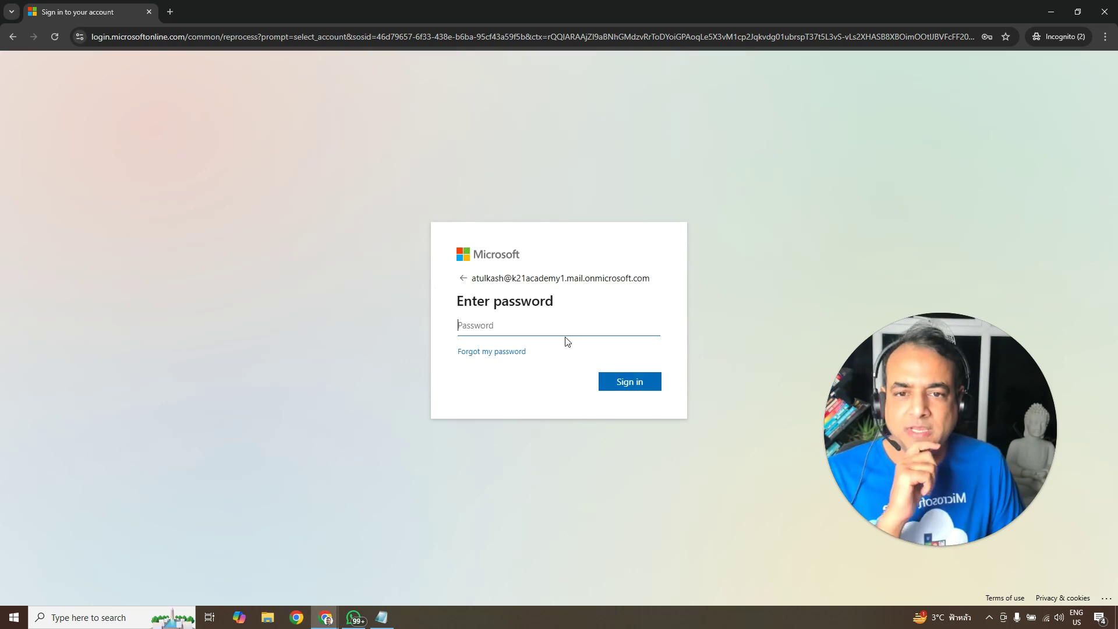
# - Enter the saved password from the notes and sign in
pyautogui.click(382, 617)
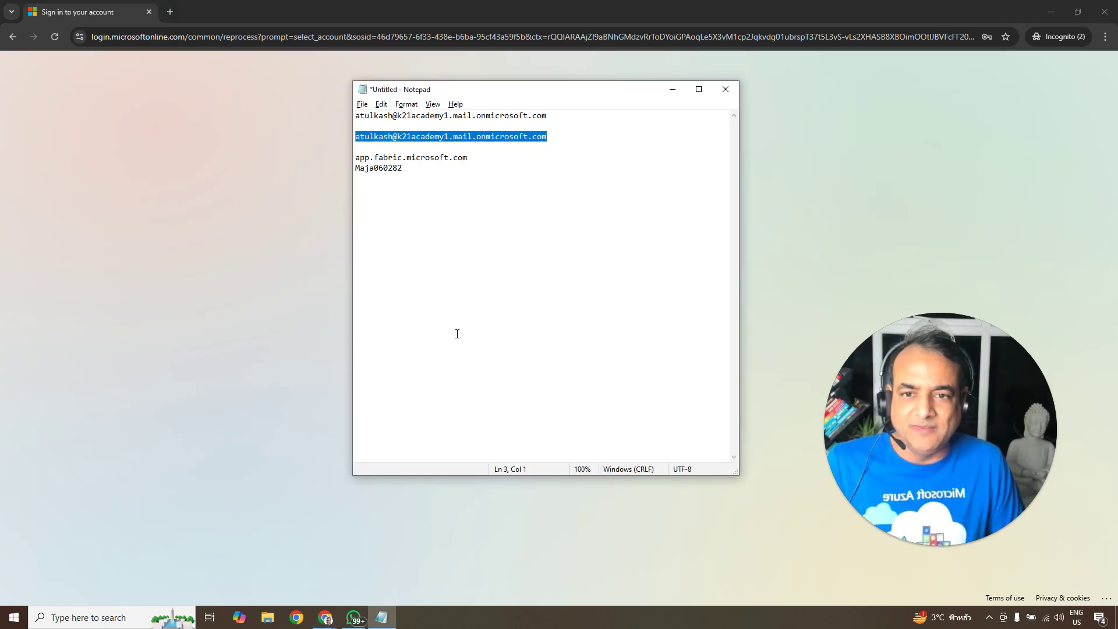
pyautogui.moveTo(404, 168); pyautogui.dragTo(340, 167)
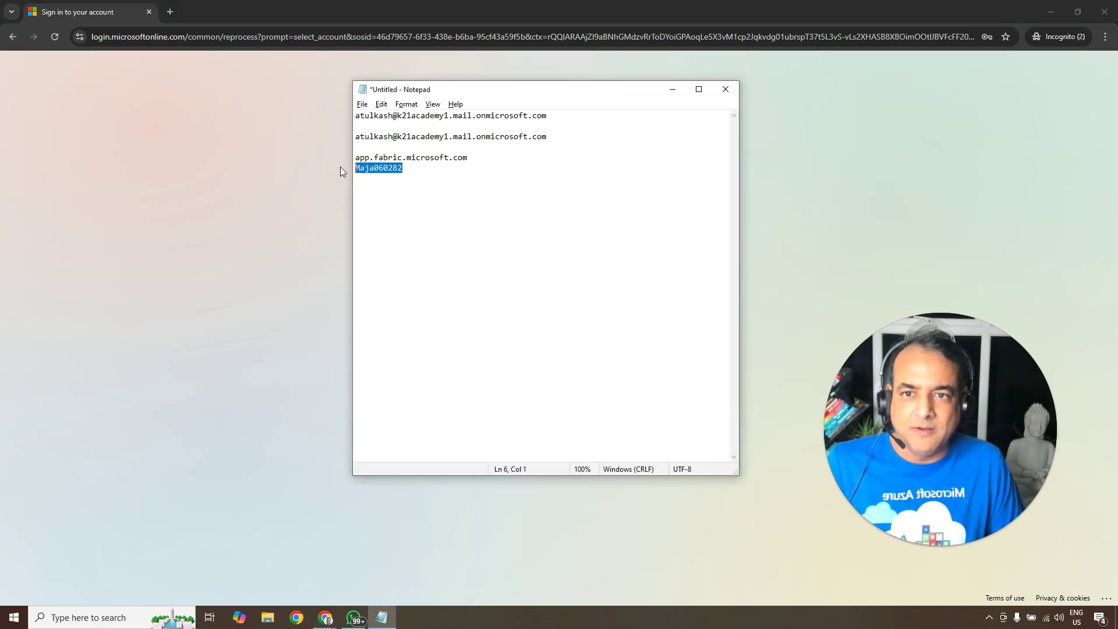
pyautogui.hotkey('alt', 'Tab')
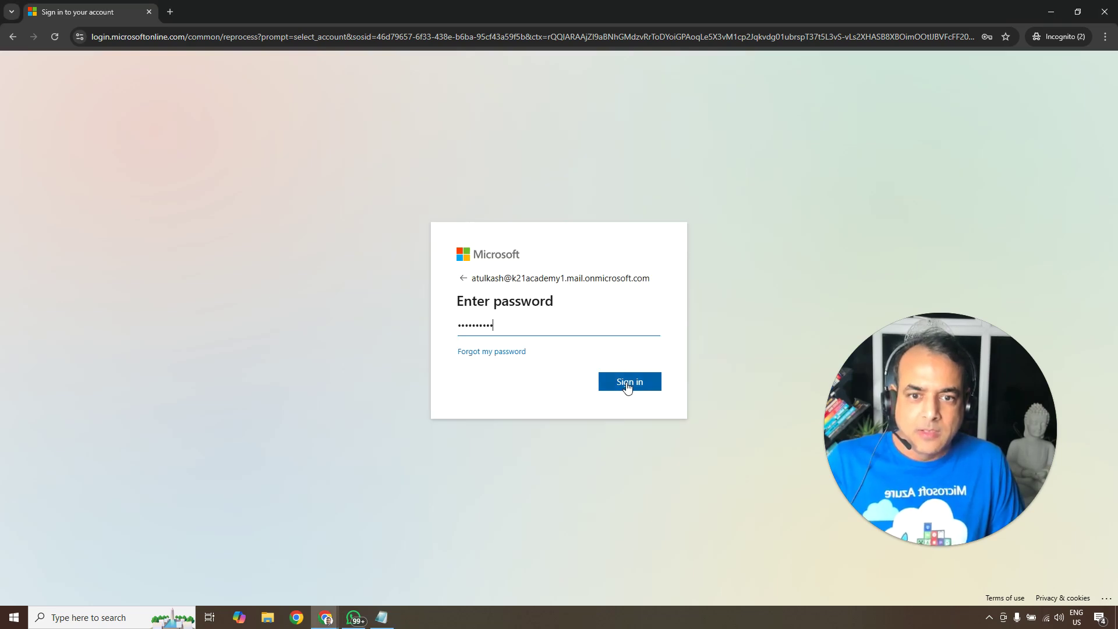
pyautogui.click(627, 386)
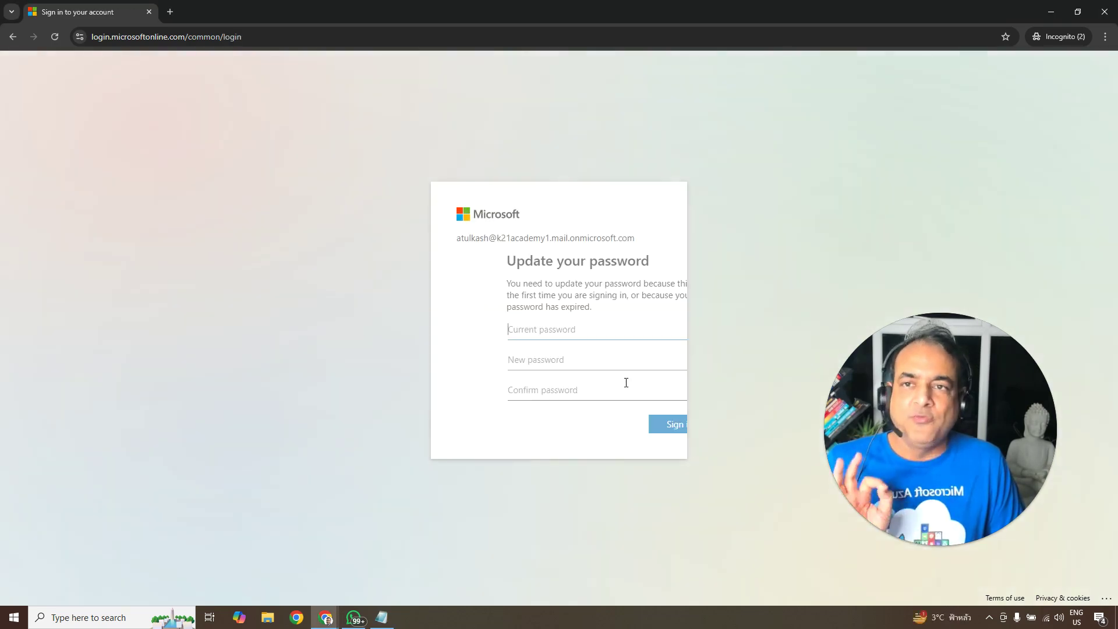
# - Fill in the current, new and confirm password fields to update the password
pyautogui.click(519, 331)
pyautogui.hotkey('ctrl', 'v')
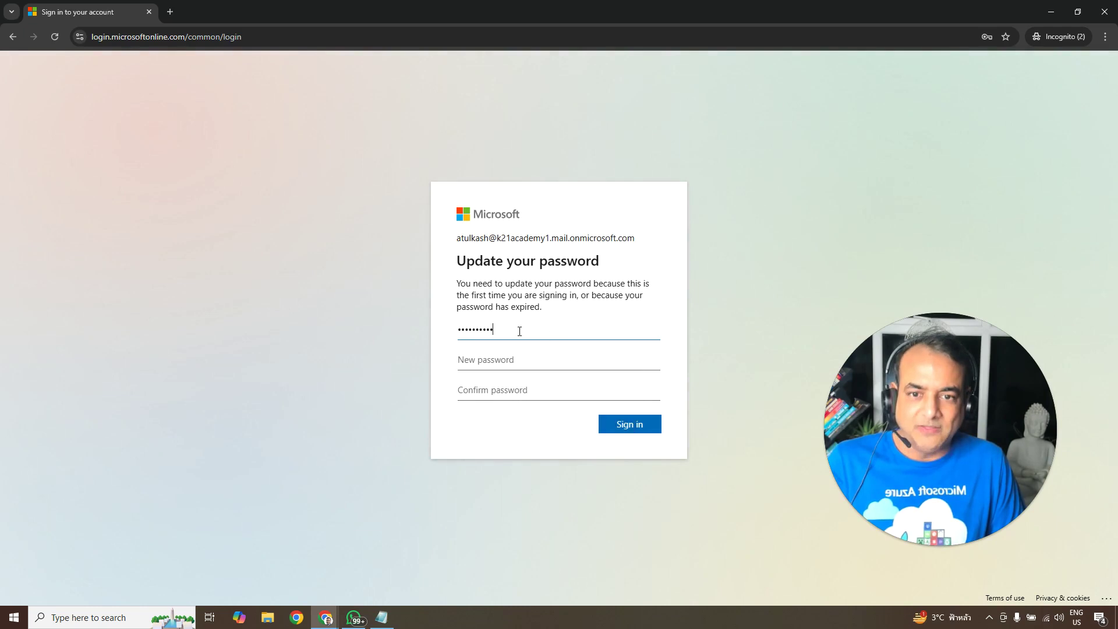
pyautogui.click(509, 362)
pyautogui.hotkey('ctrl', 'v')
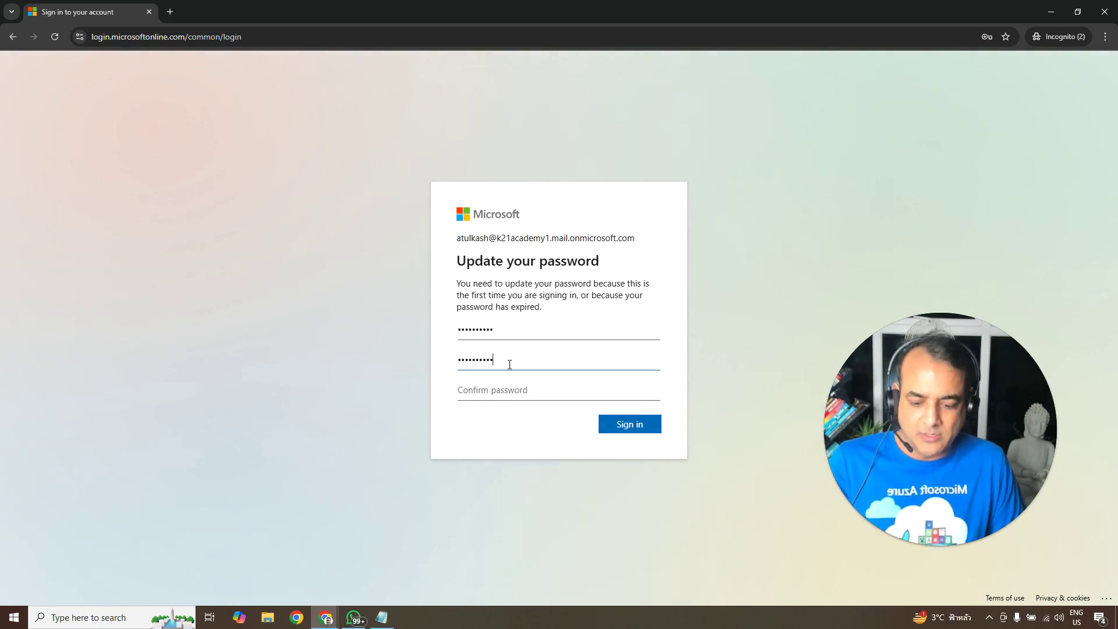
pyautogui.click(511, 390)
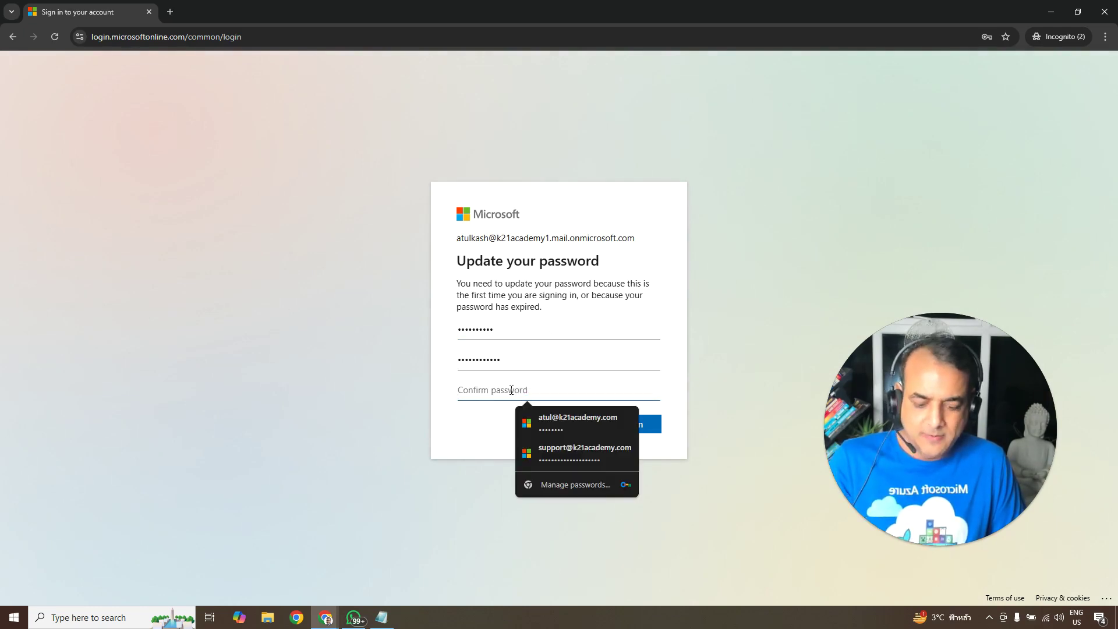
pyautogui.hotkey('ctrl', 'v')
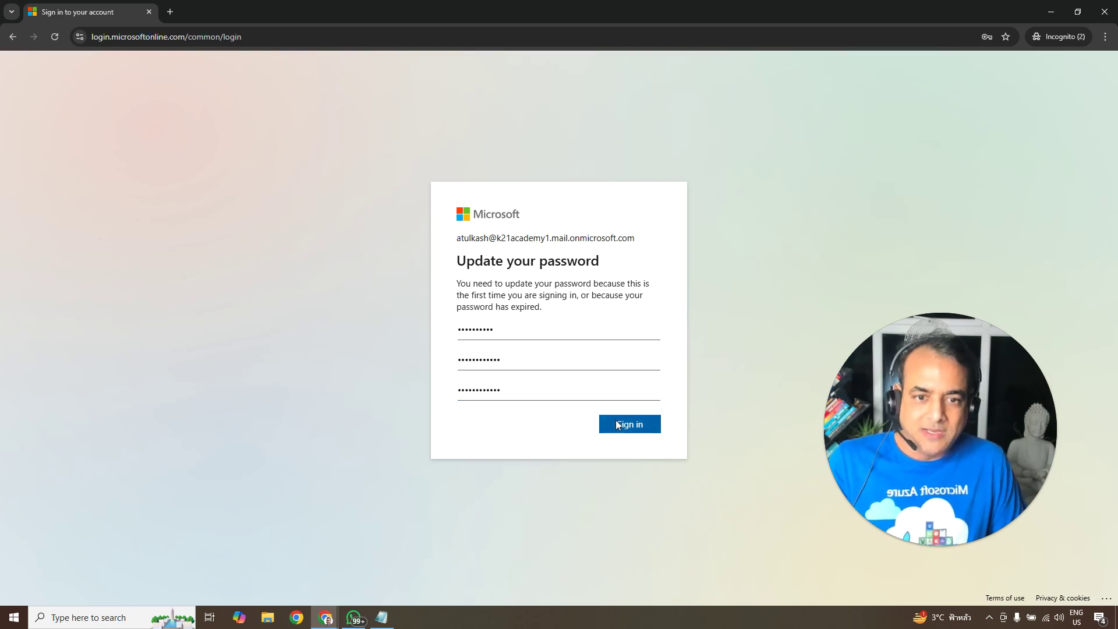
pyautogui.hotkey('alt', 'Tab')
# - Record the new password in the Notepad notes without saving the file
pyautogui.click(418, 168)
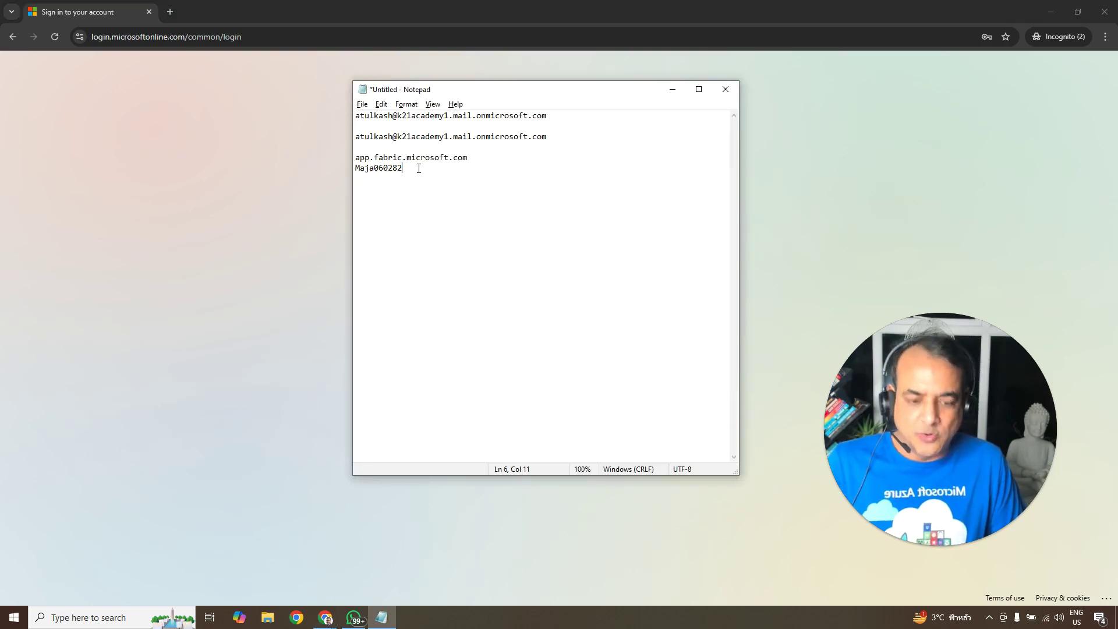
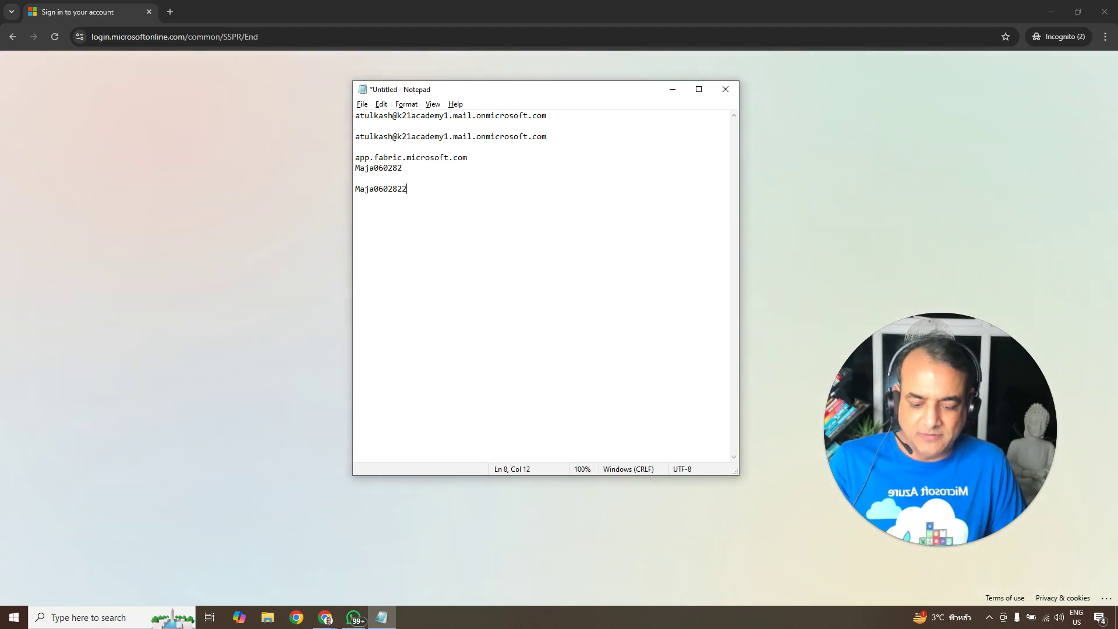
pyautogui.hotkey('ctrl', 's')
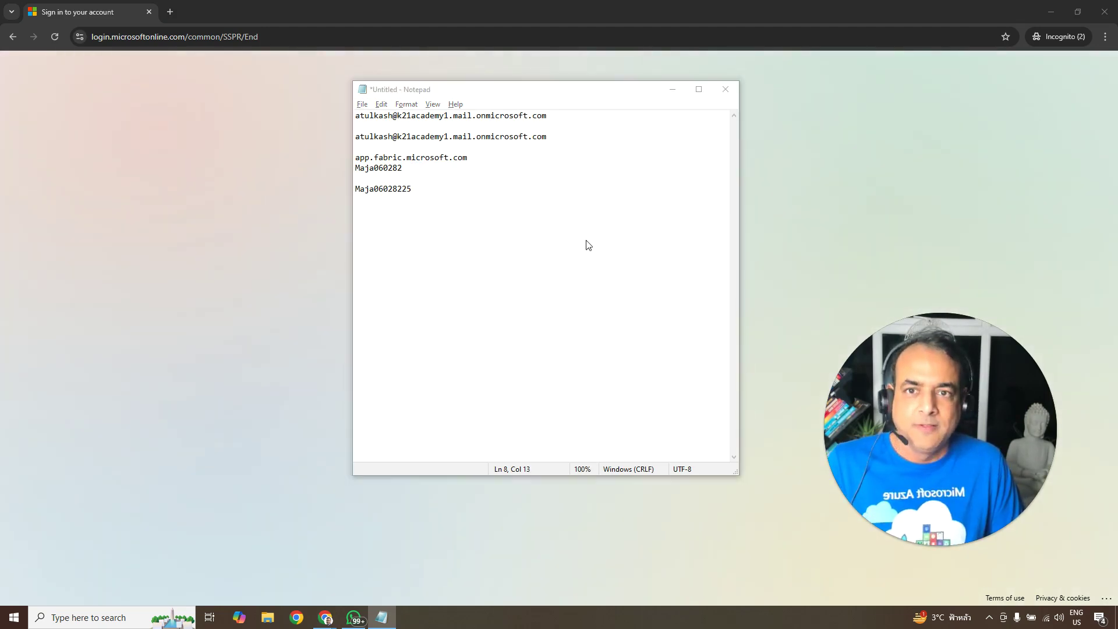
pyautogui.click(762, 374)
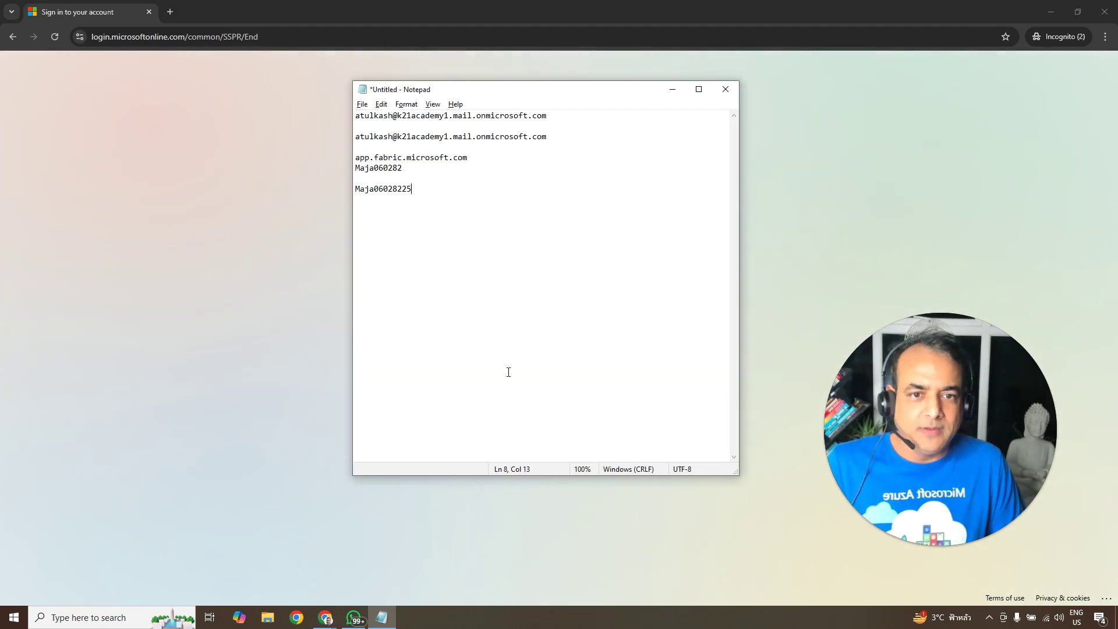
pyautogui.click(281, 379)
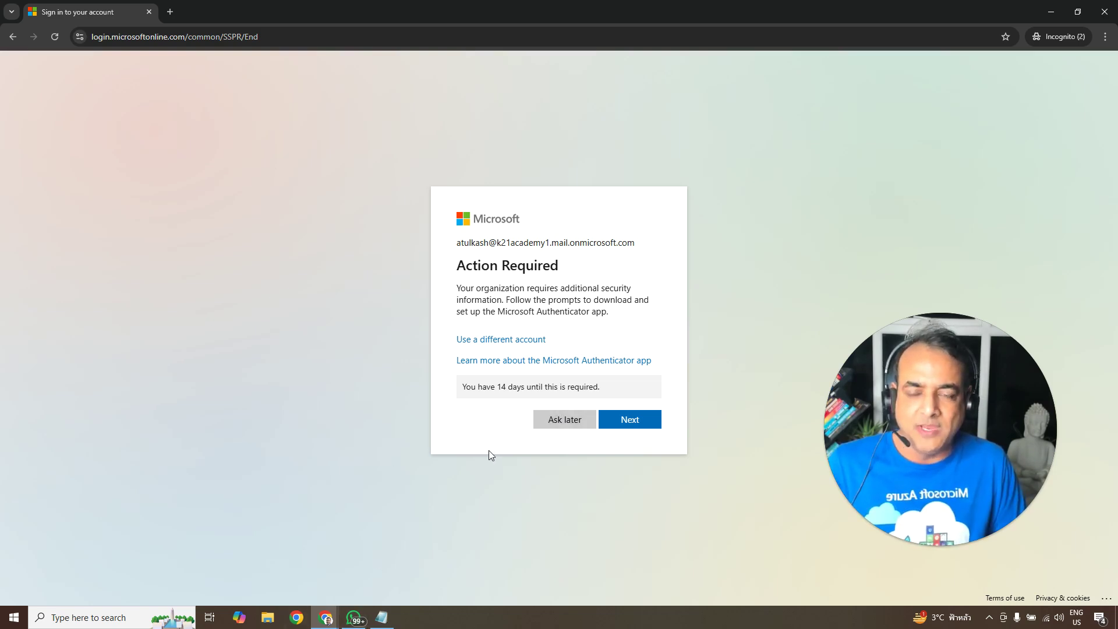
# - Switch to the lab guide and skim its Microsoft Authenticator section
pyautogui.click(325, 617)
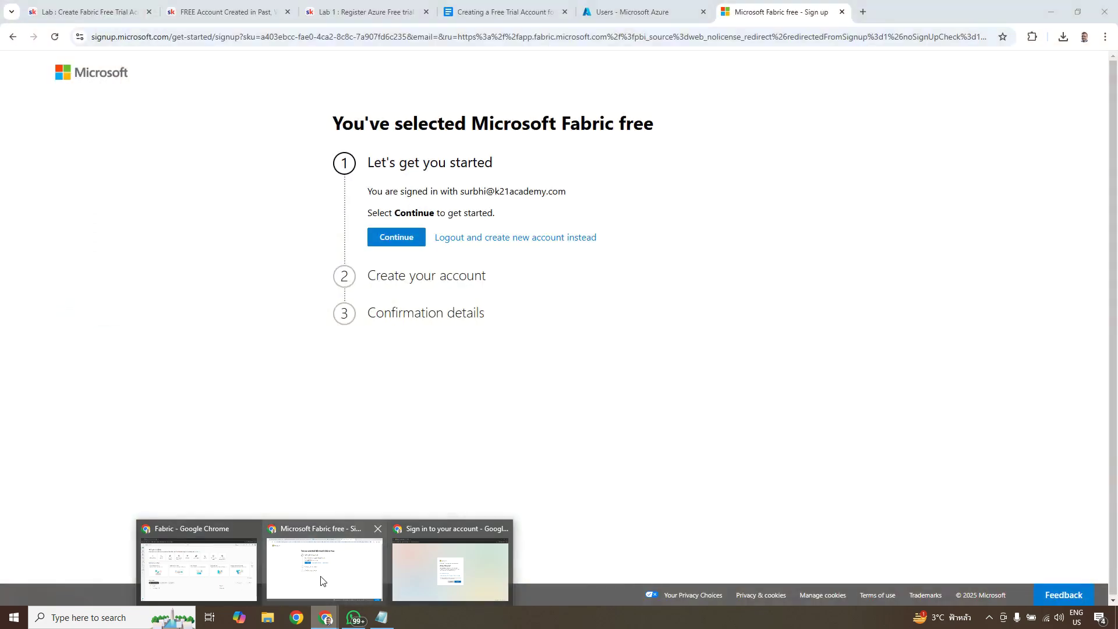
pyautogui.click(322, 576)
pyautogui.click(498, 12)
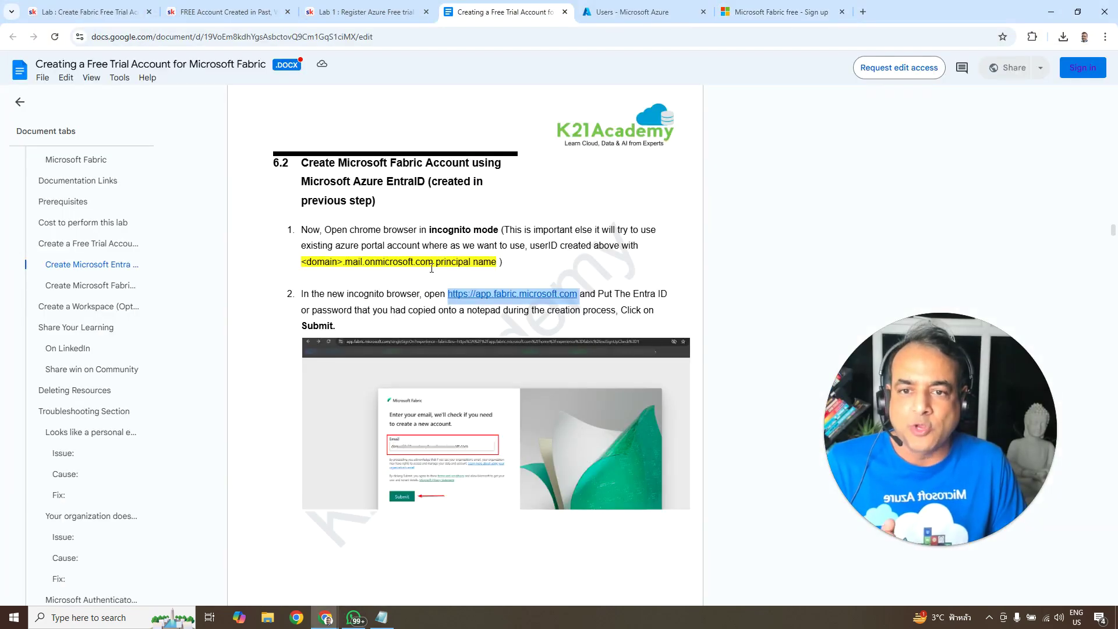
pyautogui.scroll(-20, 432, 309)
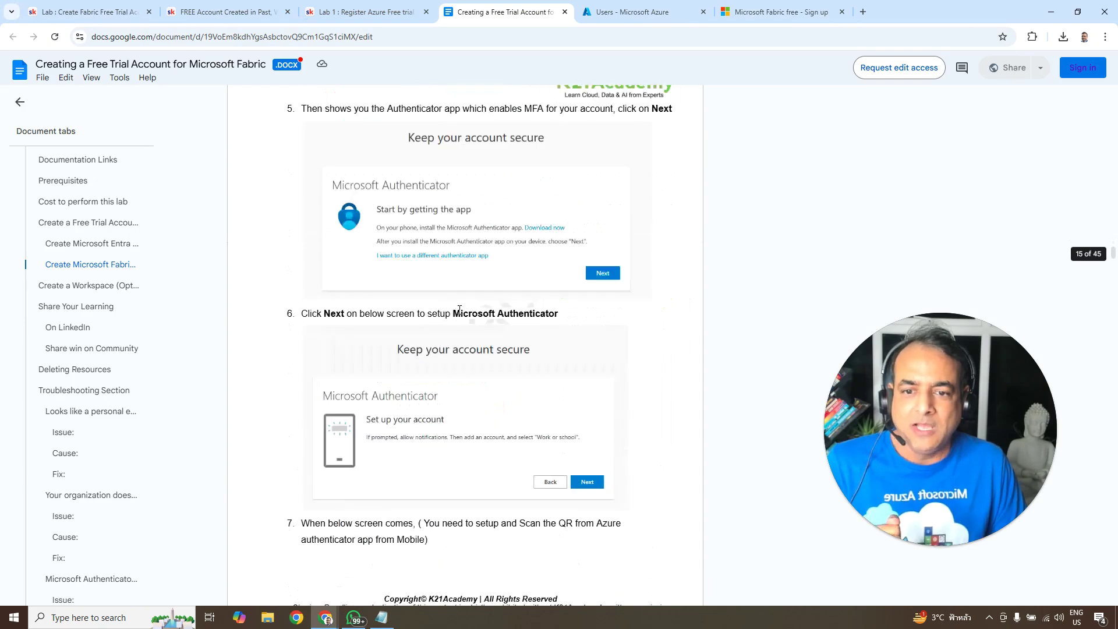
pyautogui.scroll(15, 462, 306)
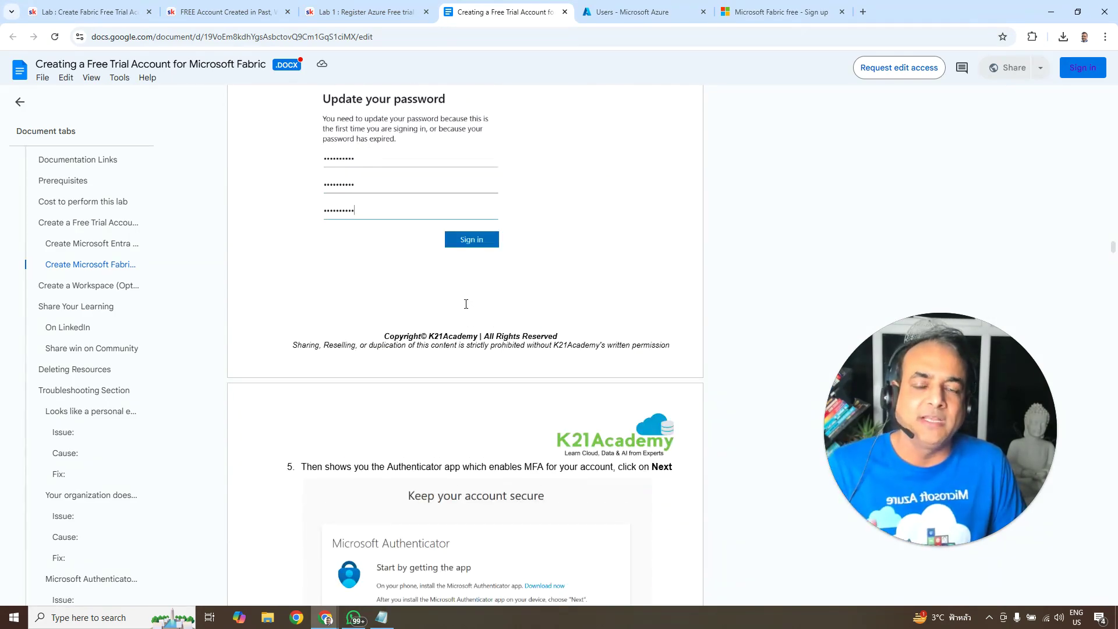
pyautogui.scroll(-6, 465, 303)
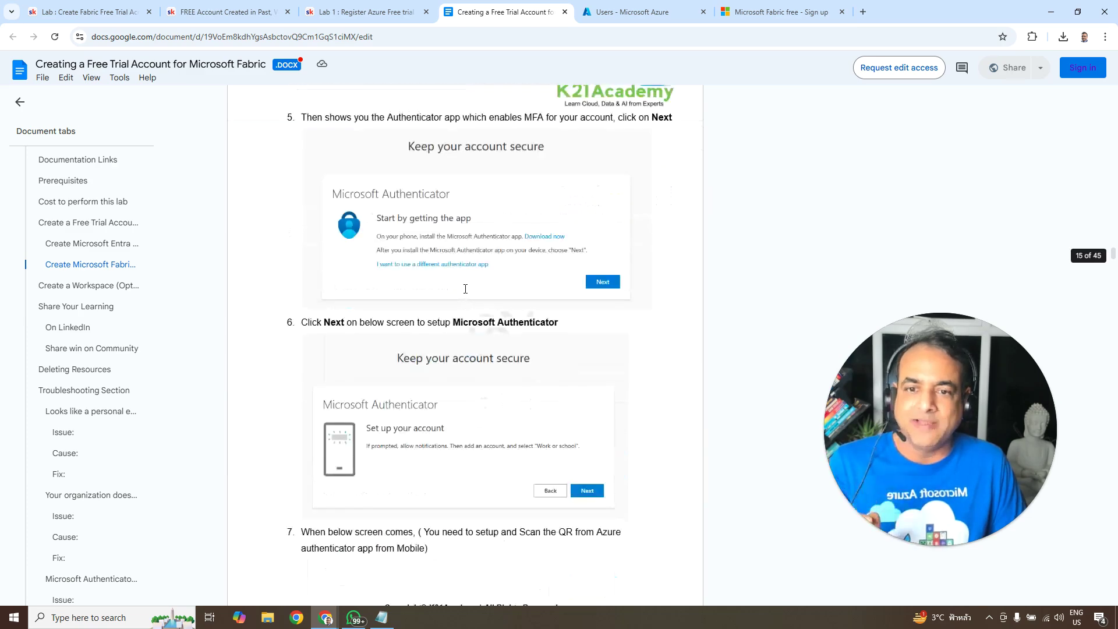
pyautogui.scroll(-2, 465, 289)
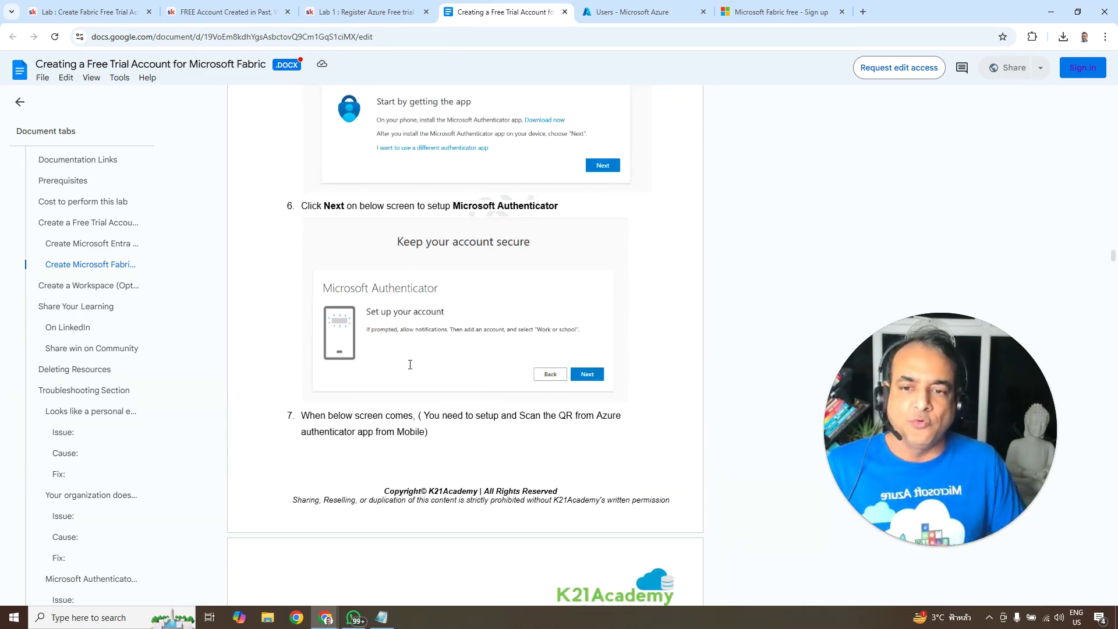
pyautogui.scroll(-11, 410, 364)
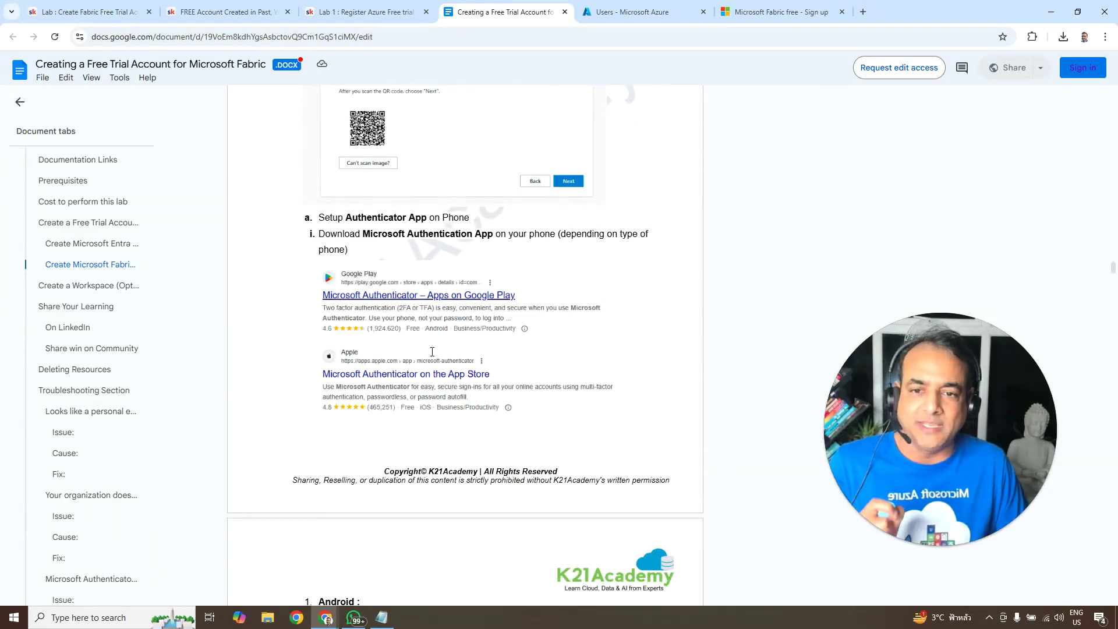
pyautogui.scroll(3, 432, 351)
pyautogui.hotkey('alt', 'Tab')
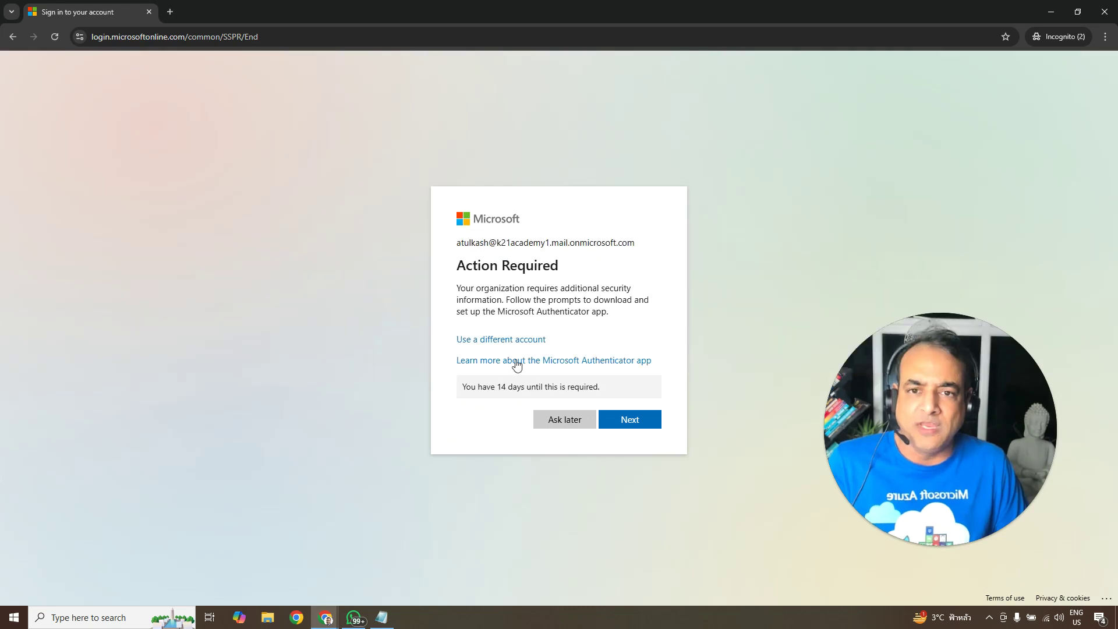
pyautogui.hotkey('alt', 'Tab')
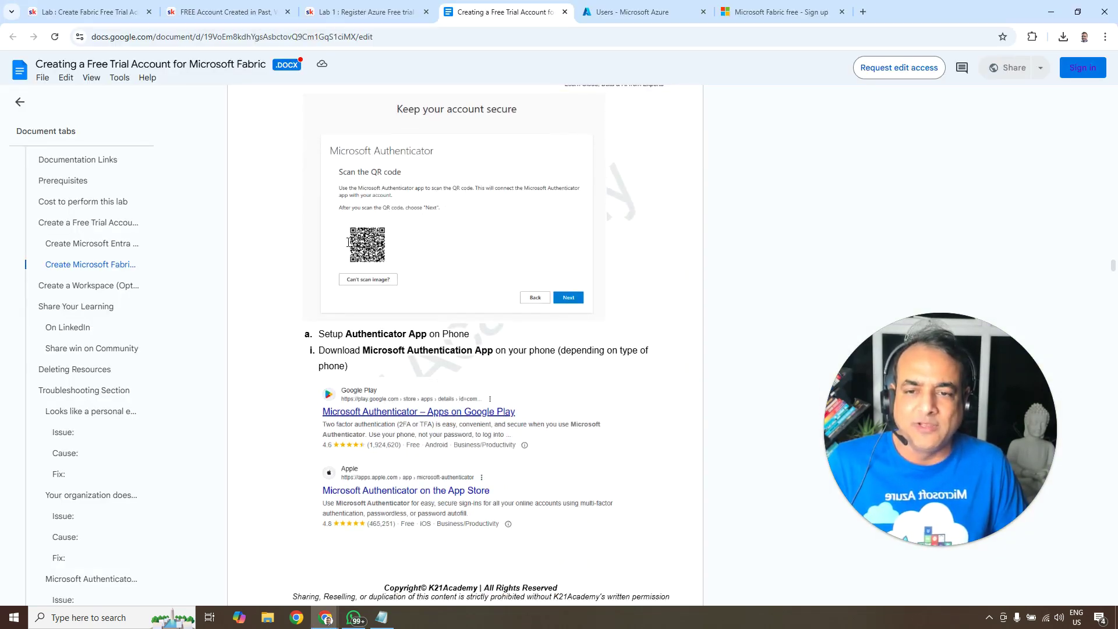
# - Scroll the guide down to the Fabric sign-up steps 10–11, then return to sign-in
pyautogui.scroll(-15, 388, 274)
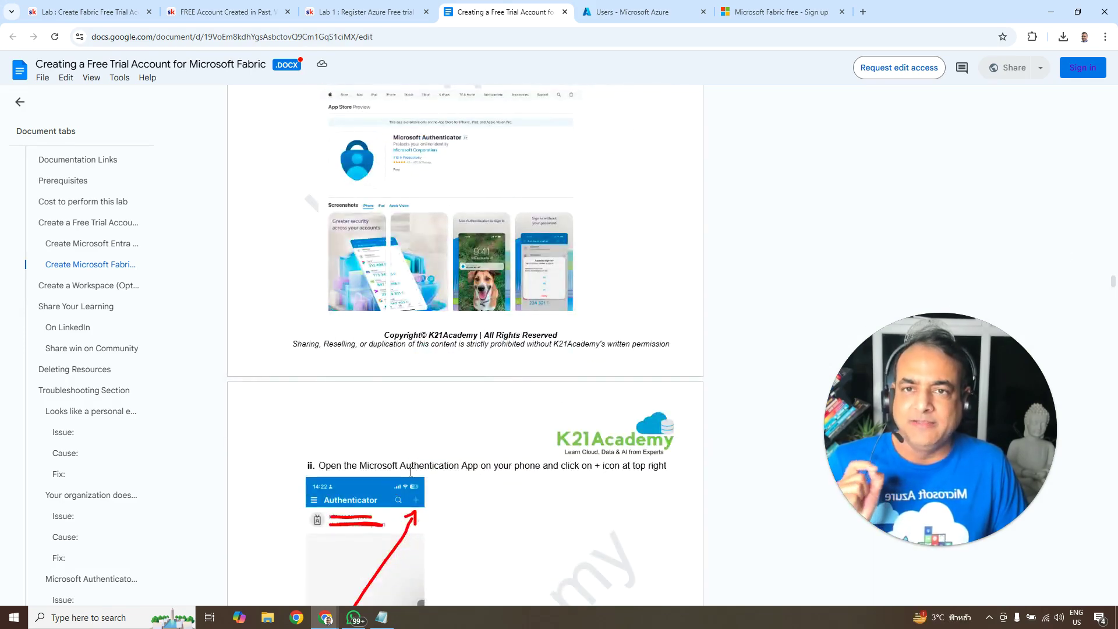
pyautogui.scroll(-12, 411, 472)
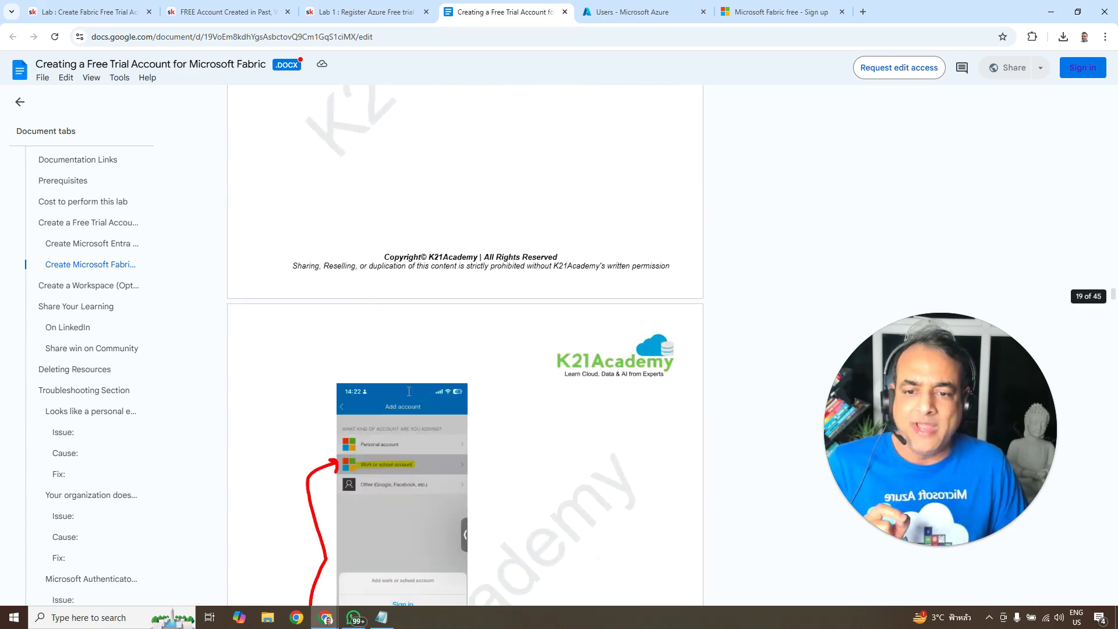
pyautogui.scroll(-2, 408, 391)
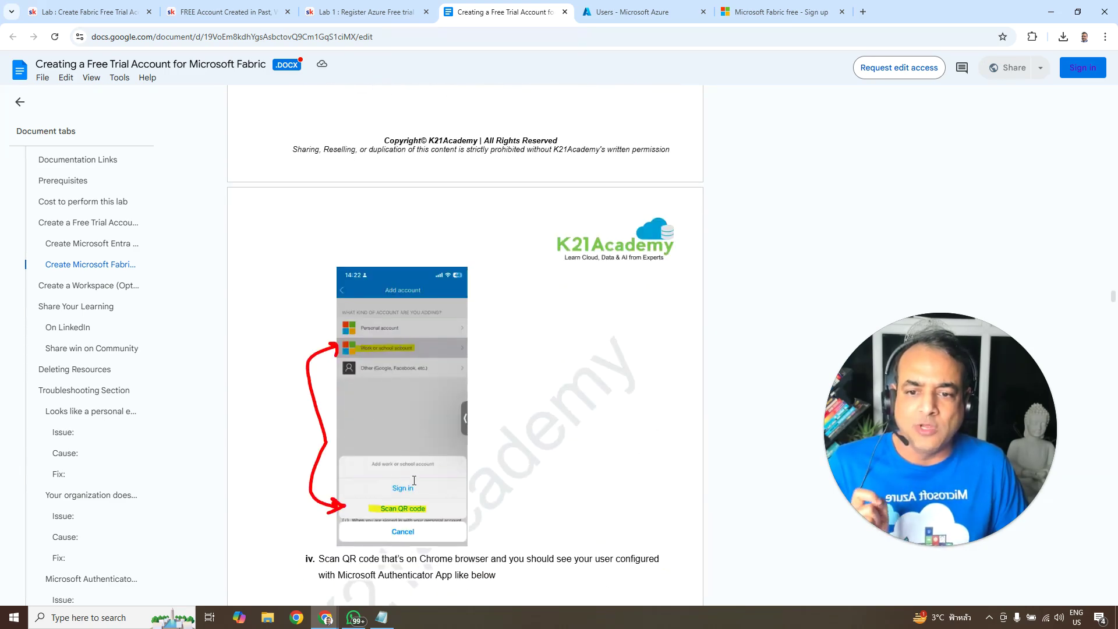
pyautogui.scroll(-11, 402, 495)
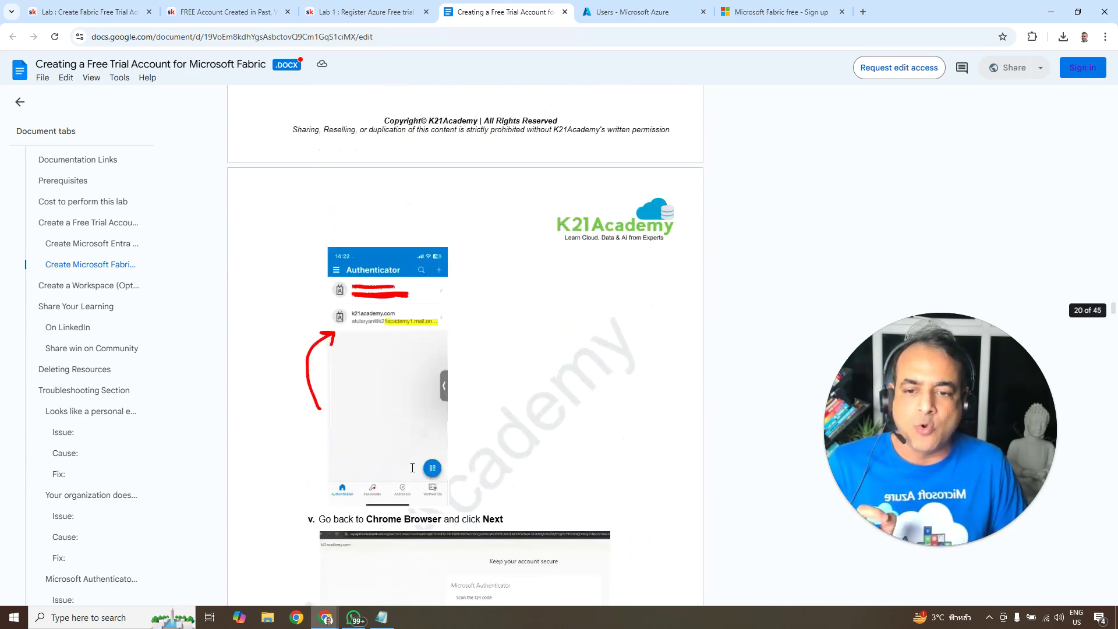
pyautogui.scroll(-3, 417, 449)
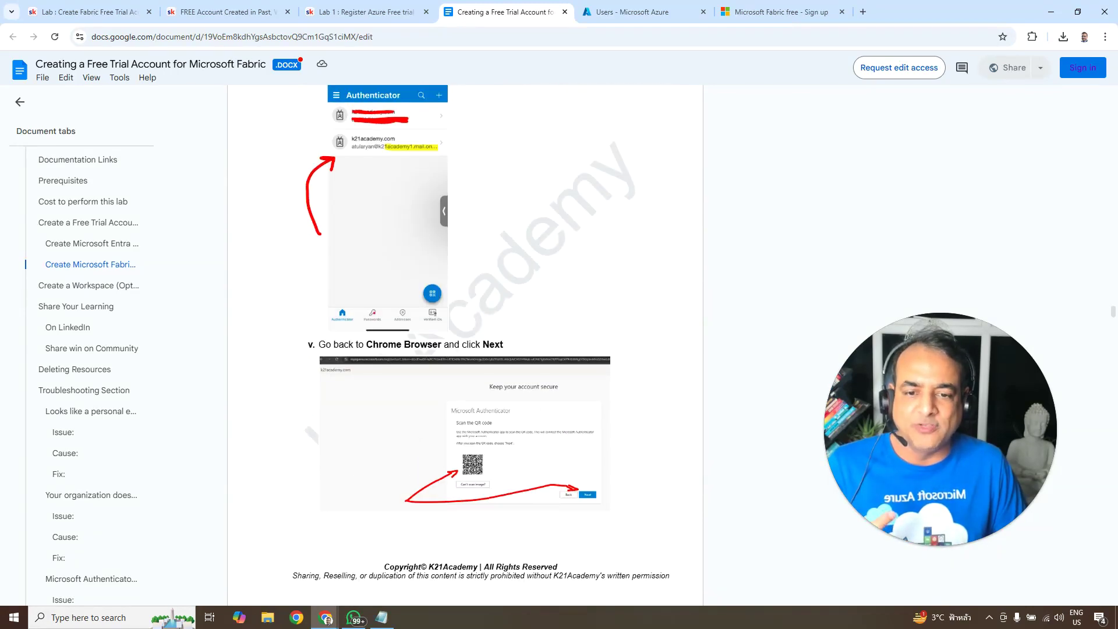
pyautogui.scroll(-10, 492, 459)
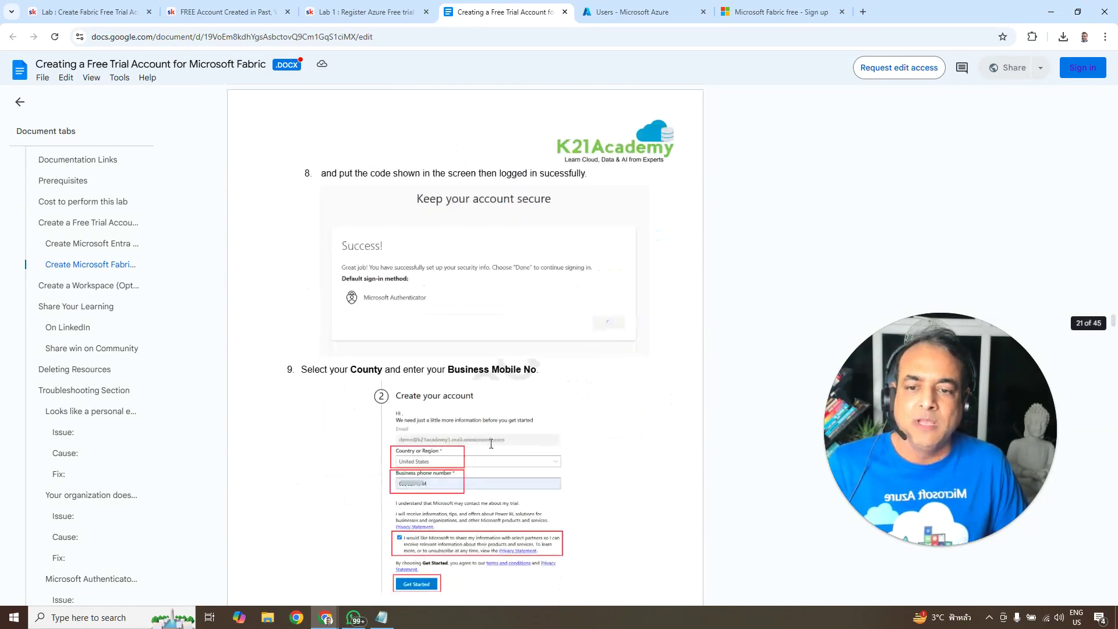
pyautogui.scroll(-5, 419, 317)
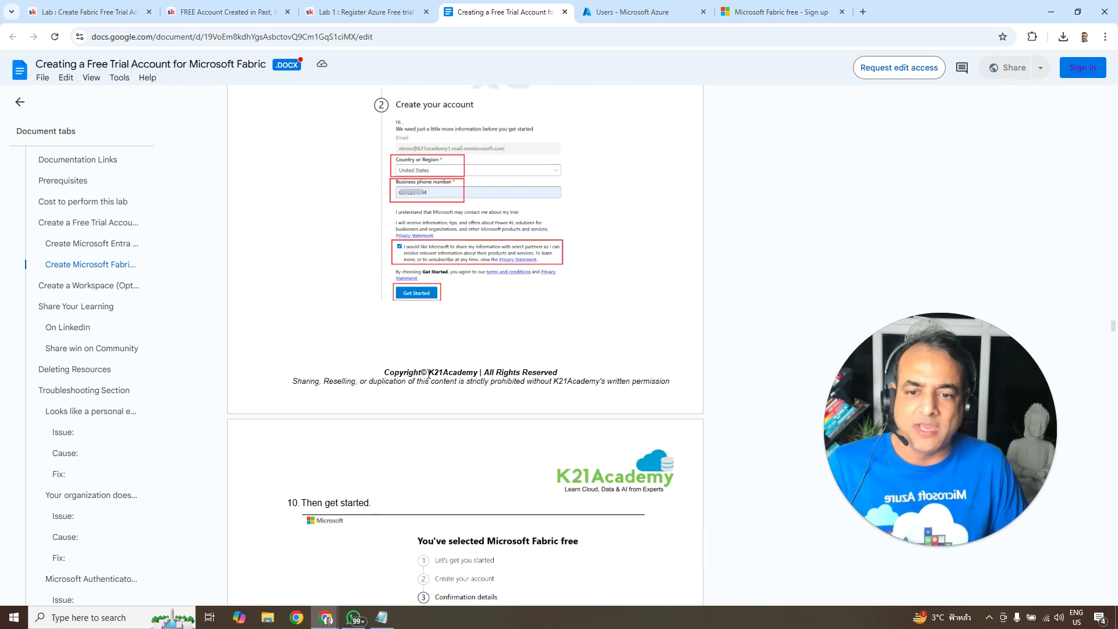
pyautogui.scroll(-2, 429, 374)
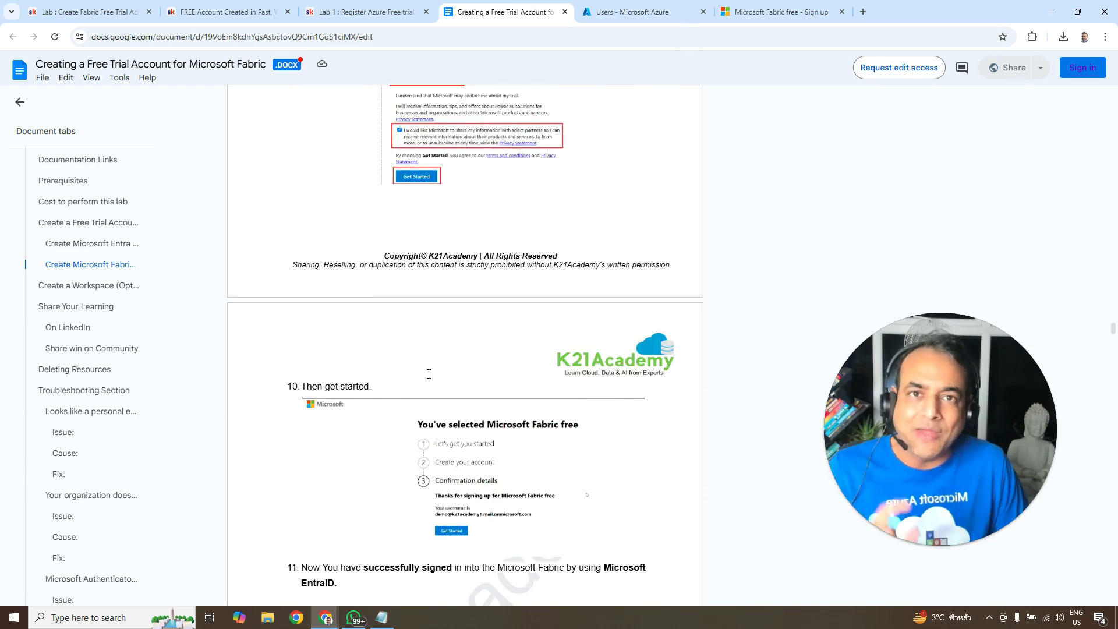
pyautogui.scroll(-4, 428, 373)
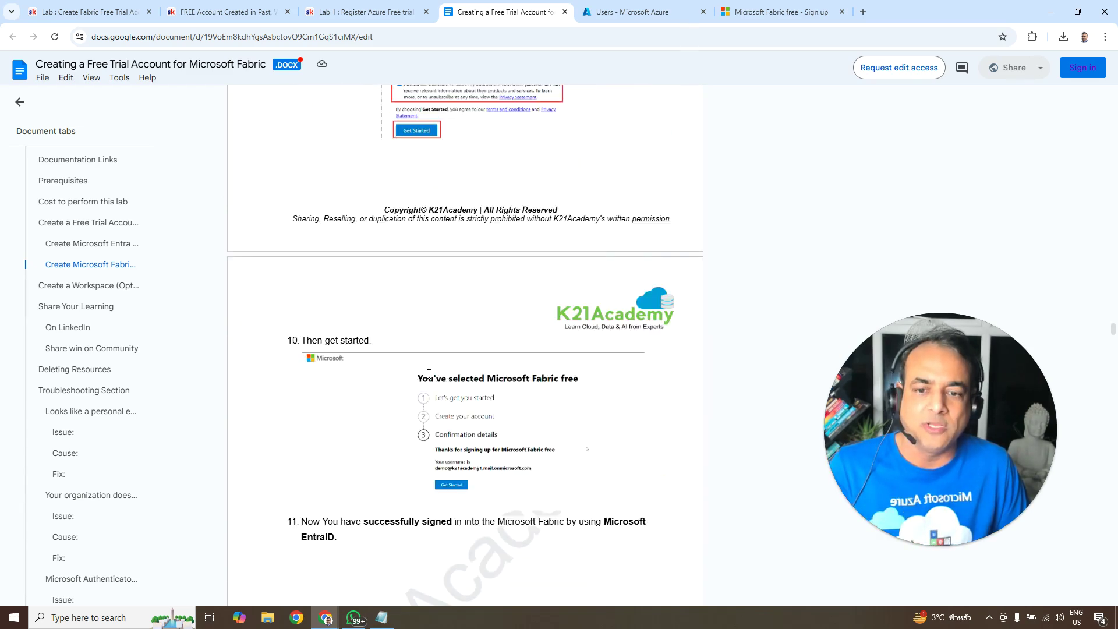
pyautogui.hotkey('alt', 'Tab')
# - Choose Ask later to postpone the Authenticator security info setup on the Action Required page
pyautogui.click(492, 357)
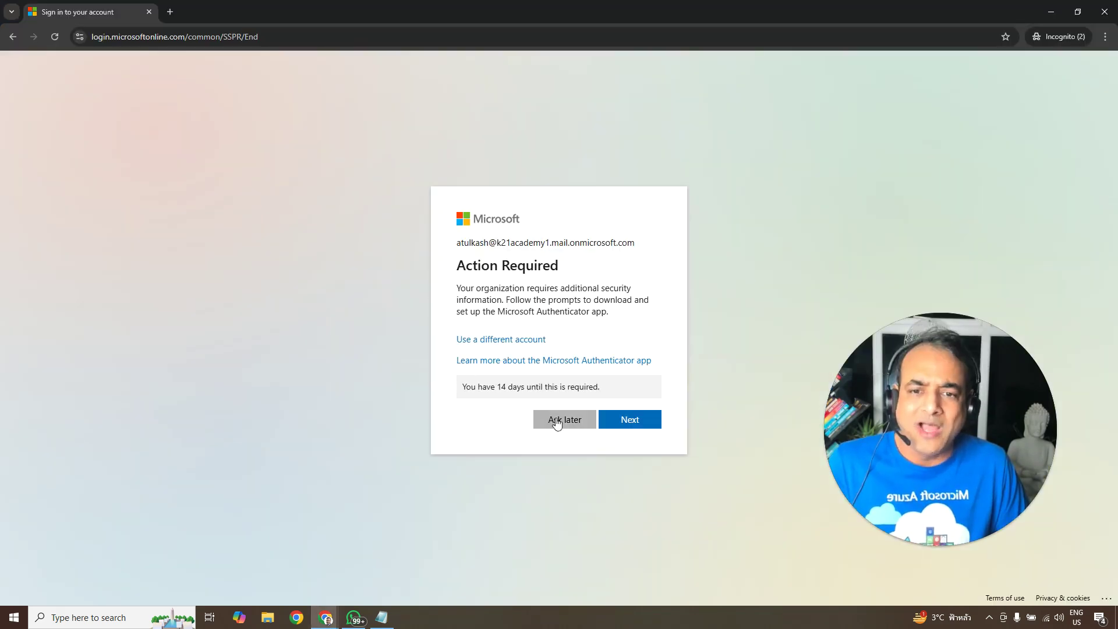
pyautogui.click(561, 425)
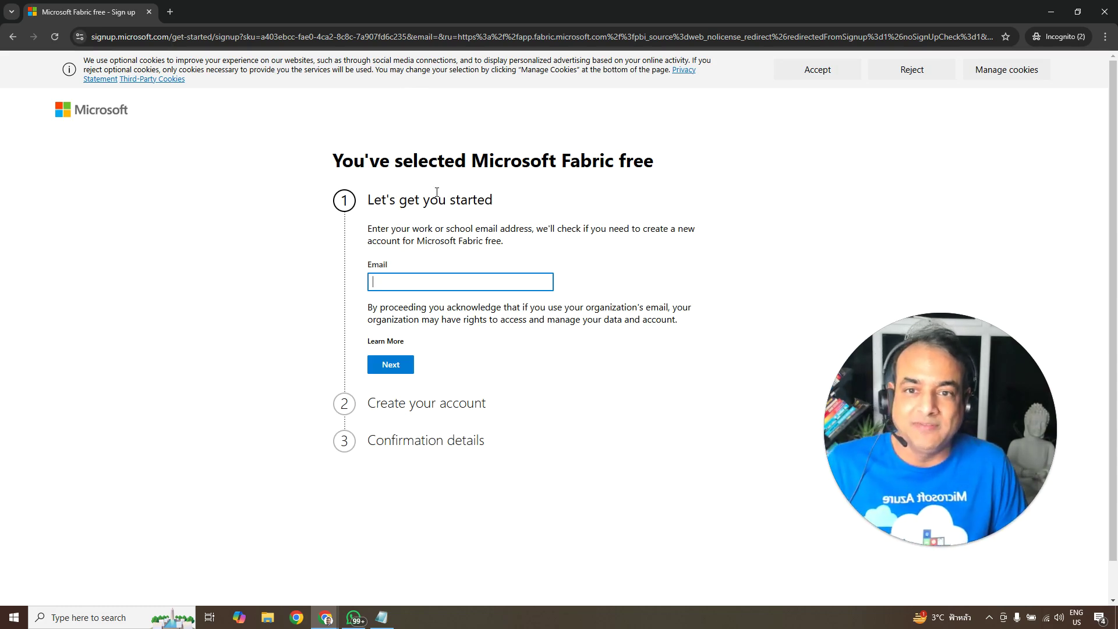
# - Copy the new user's email from Notepad into the Fabric sign-up Email field
pyautogui.click(381, 617)
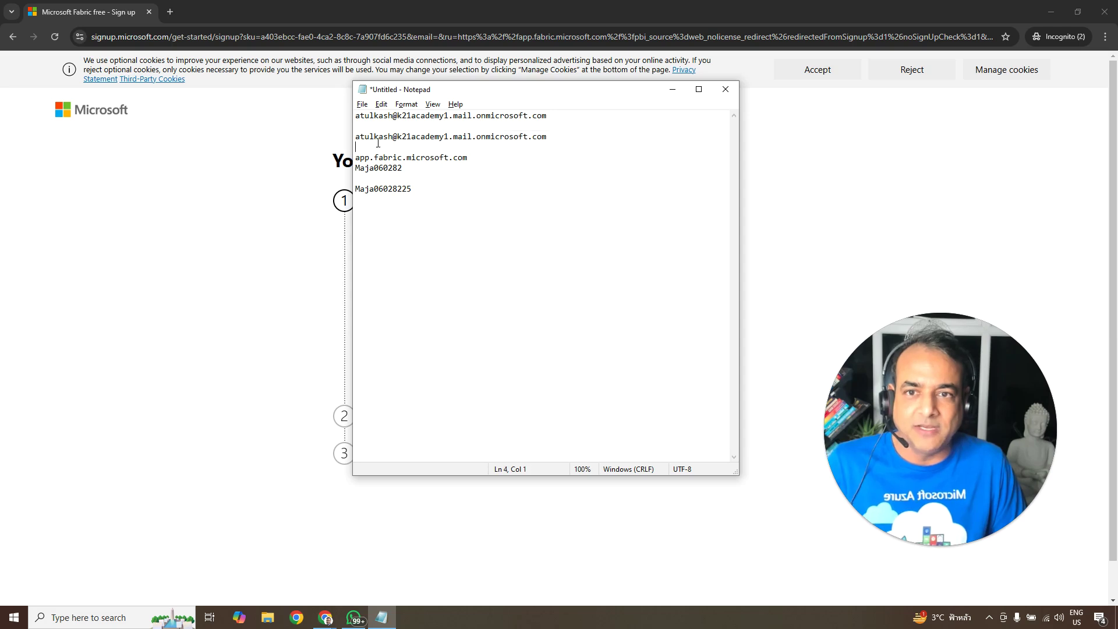
pyautogui.moveTo(547, 137); pyautogui.dragTo(359, 136)
pyautogui.hotkey('alt', 'Tab')
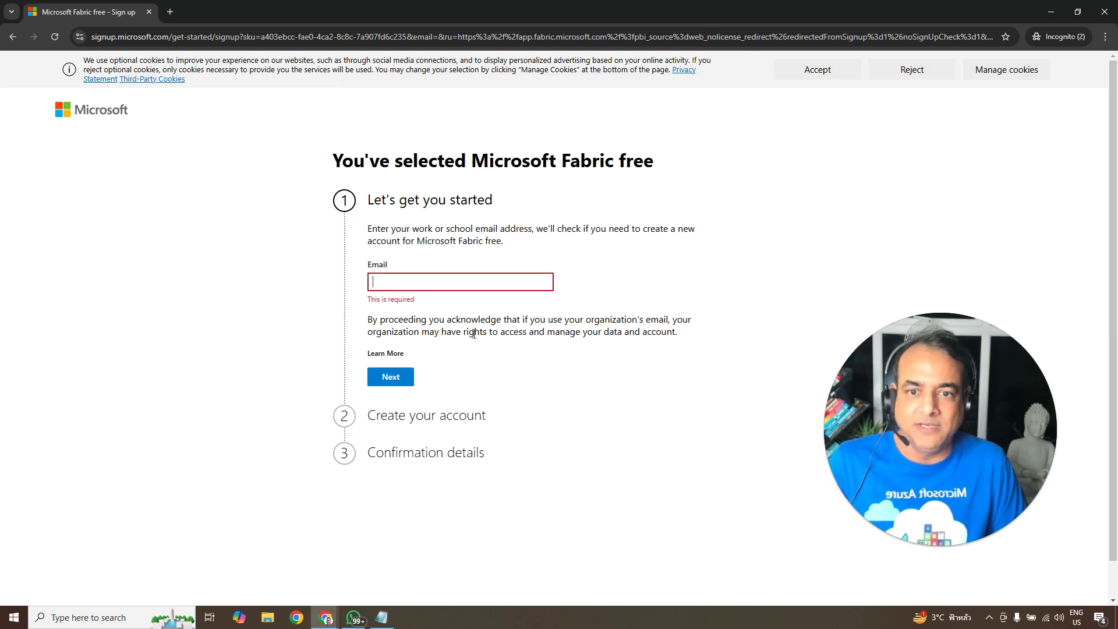
pyautogui.hotkey('ctrl', 'v')
# - Submit the email, accept the cookie banner and sign in with the work account
pyautogui.click(391, 364)
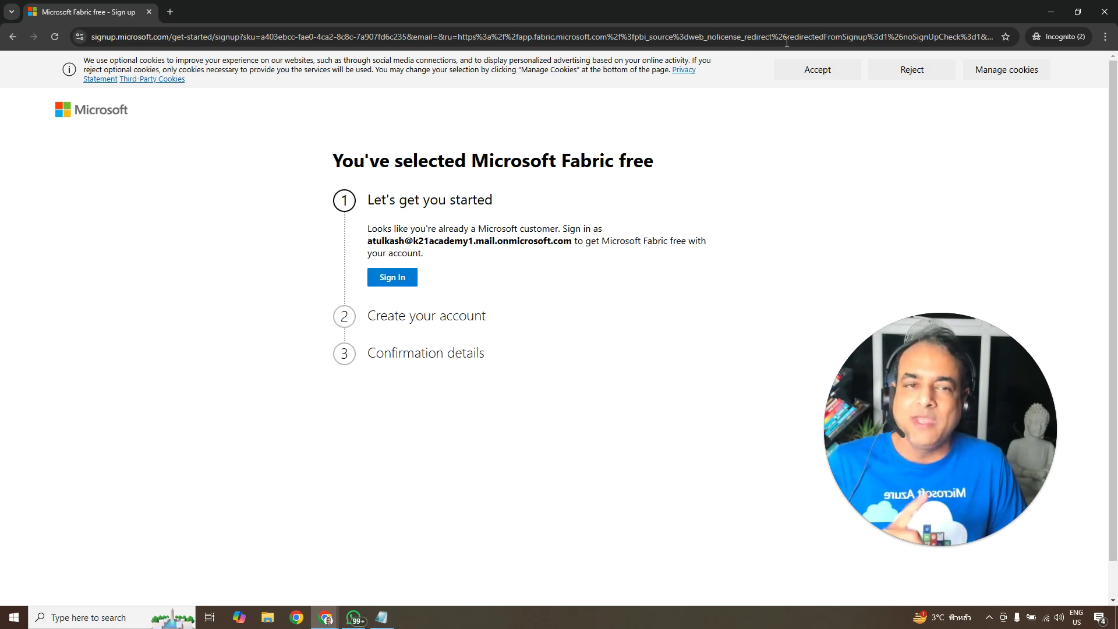
pyautogui.click(824, 70)
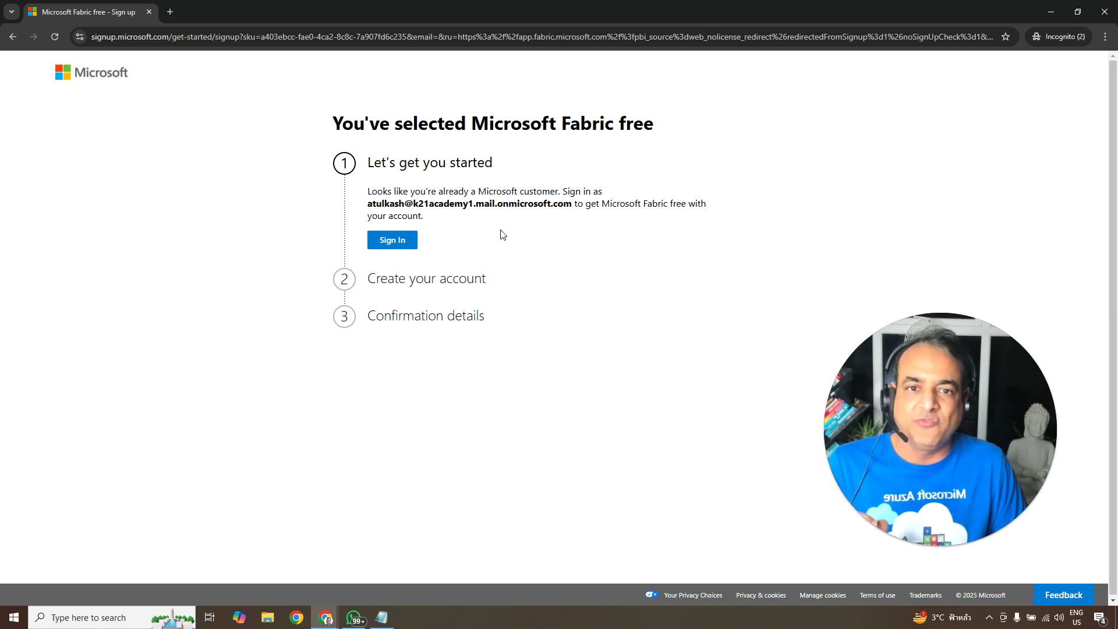
pyautogui.click(401, 240)
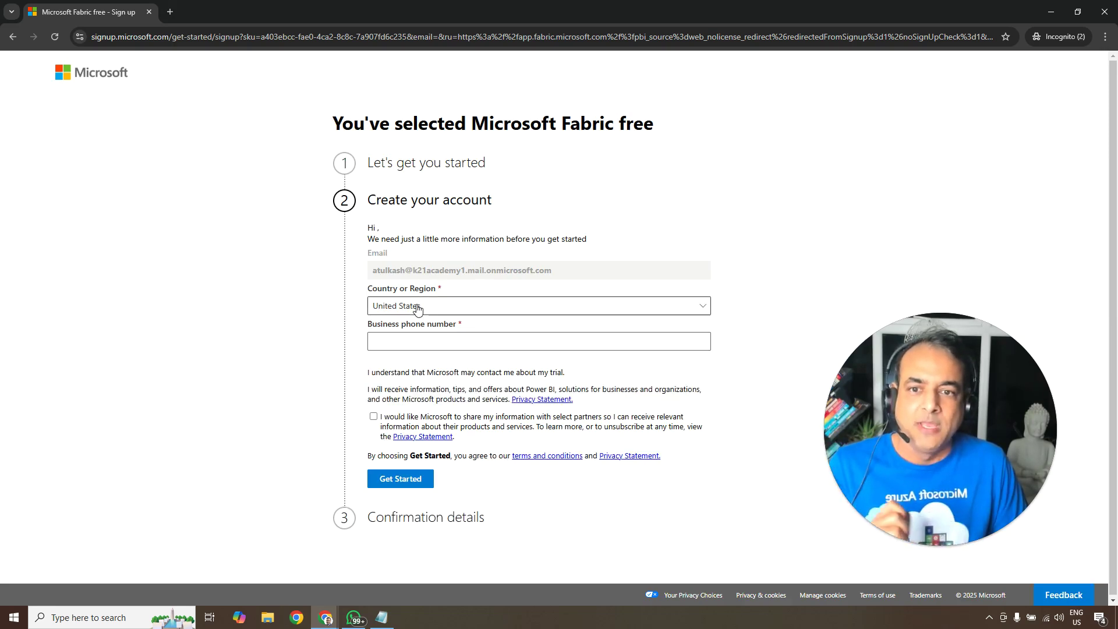
# - Set Country or Region to United Kingdom, enter the business phone number and get started
pyautogui.click(443, 306)
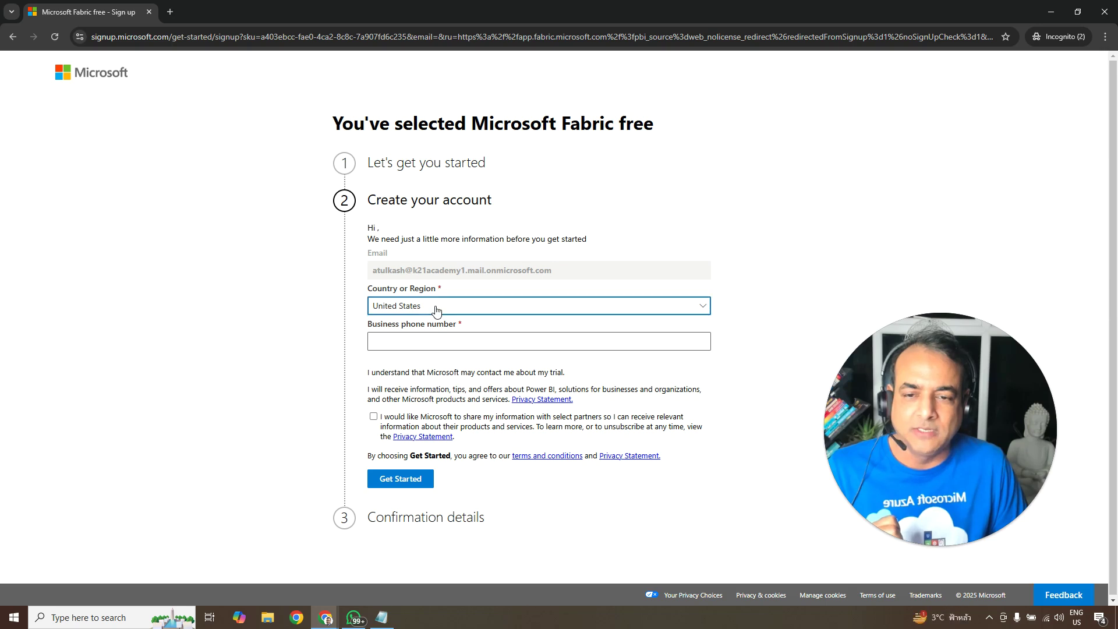
pyautogui.scroll(-20, 788, 235)
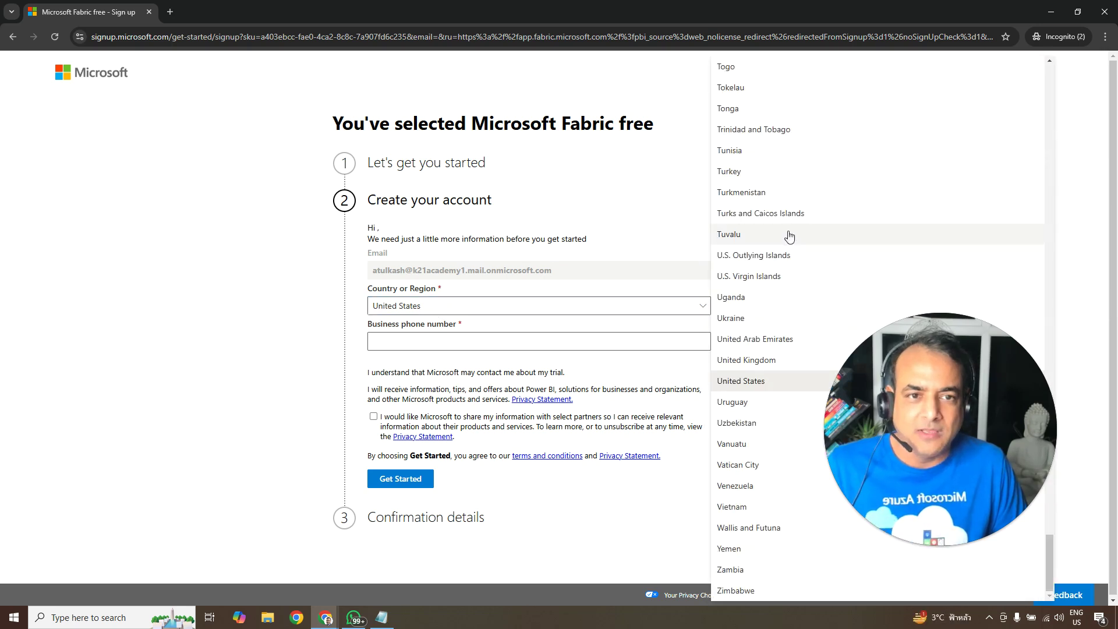
pyautogui.click(749, 362)
pyautogui.click(457, 340)
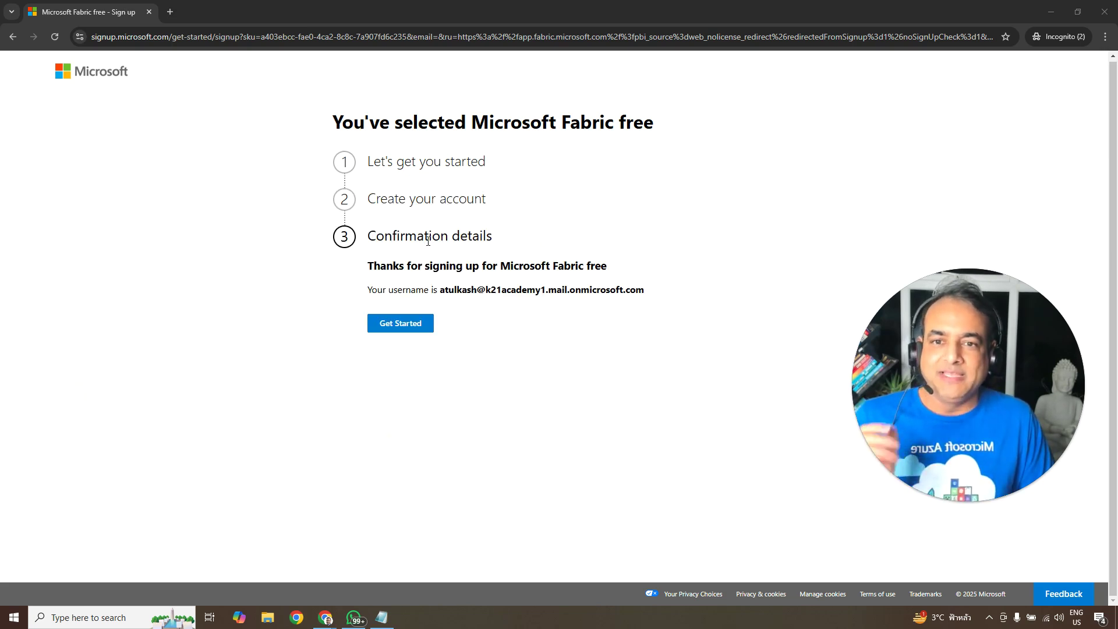
pyautogui.click(409, 324)
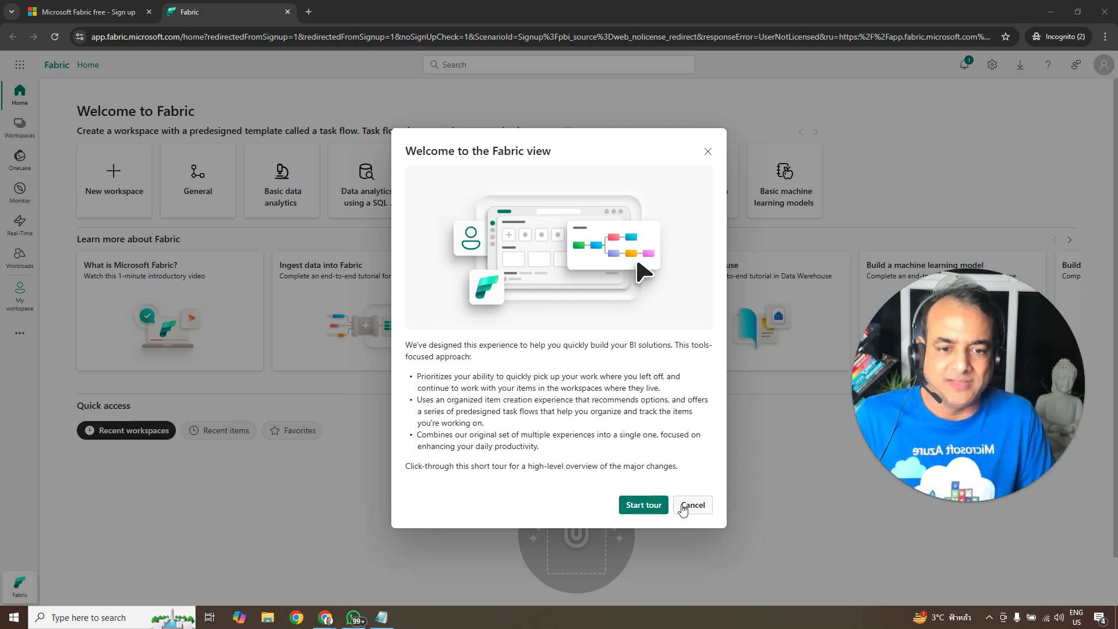
# - Dismiss the welcome dialog and step through every tour tip until Done
pyautogui.click(643, 504)
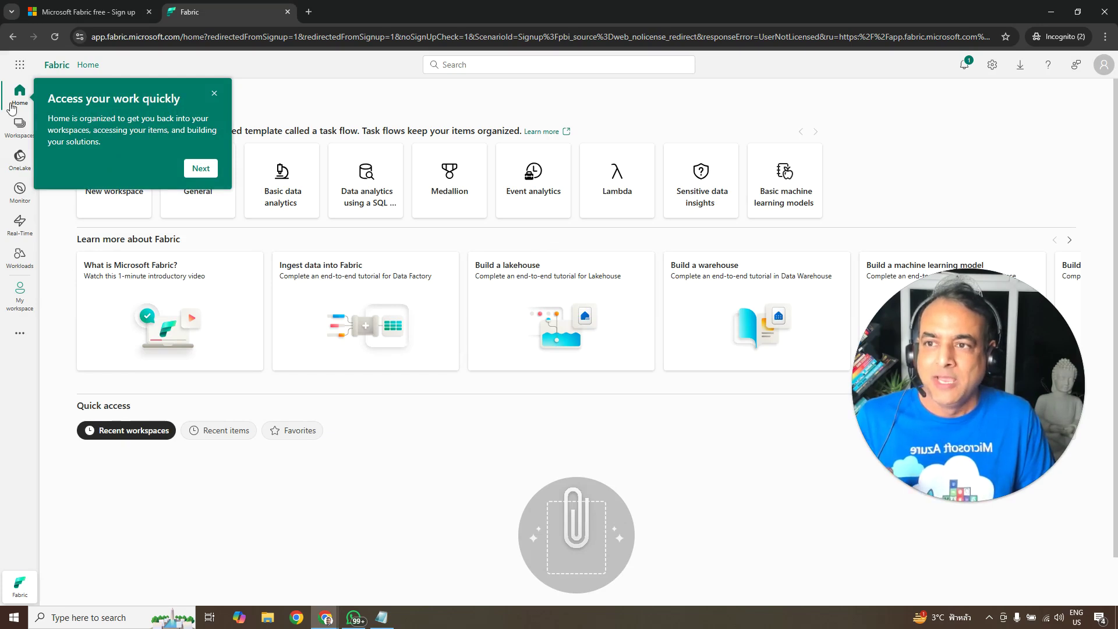
pyautogui.click(212, 169)
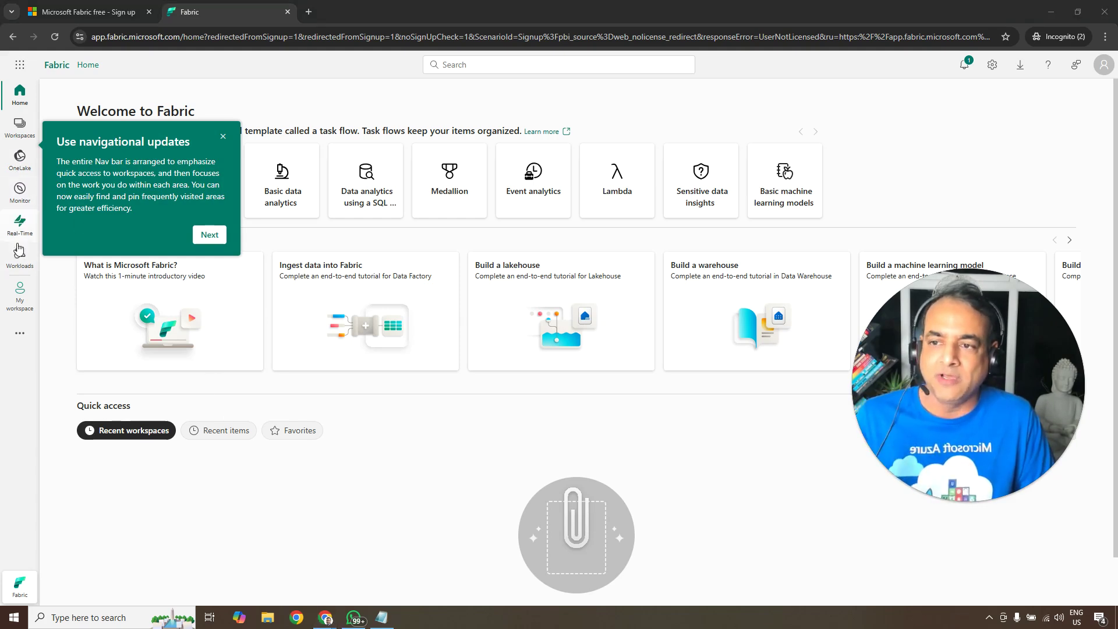
pyautogui.click(205, 240)
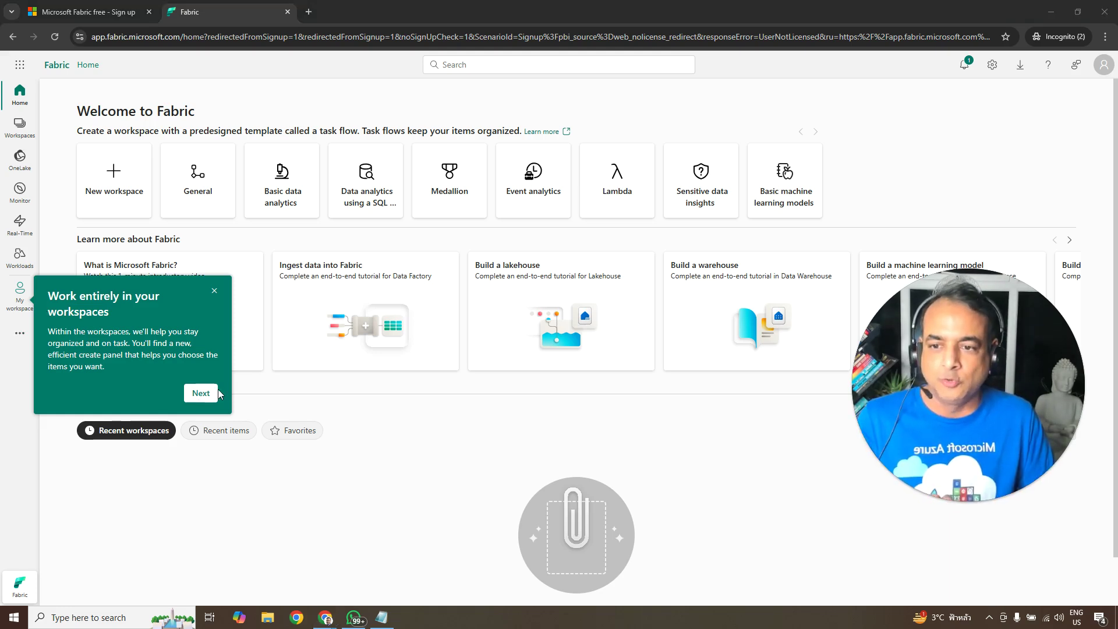
pyautogui.hotkey('ctrl', 'a')
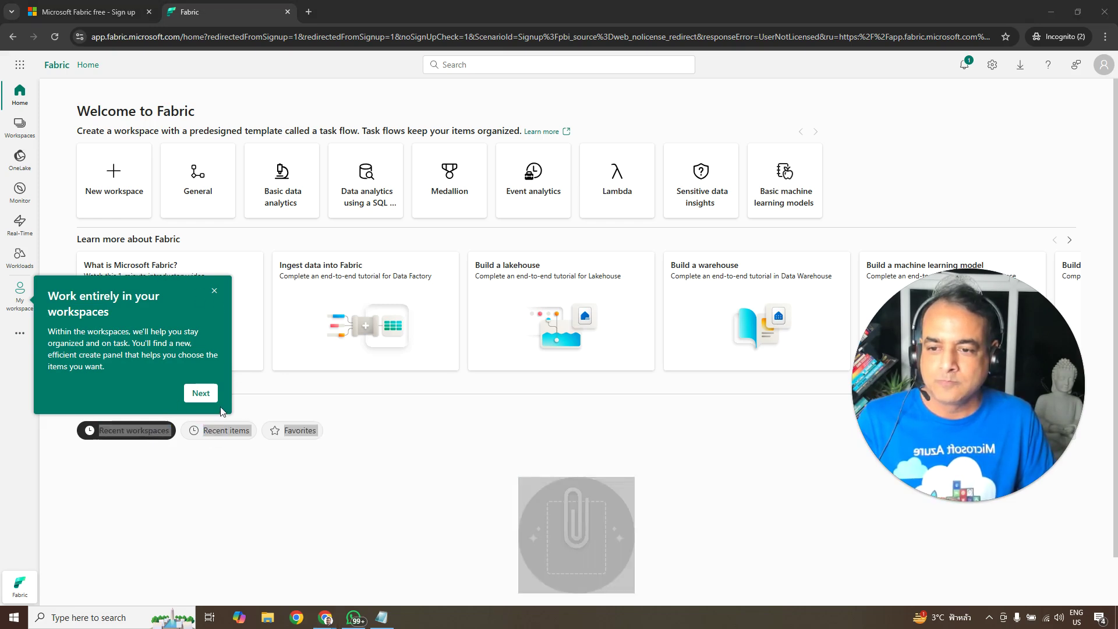
pyautogui.click(201, 396)
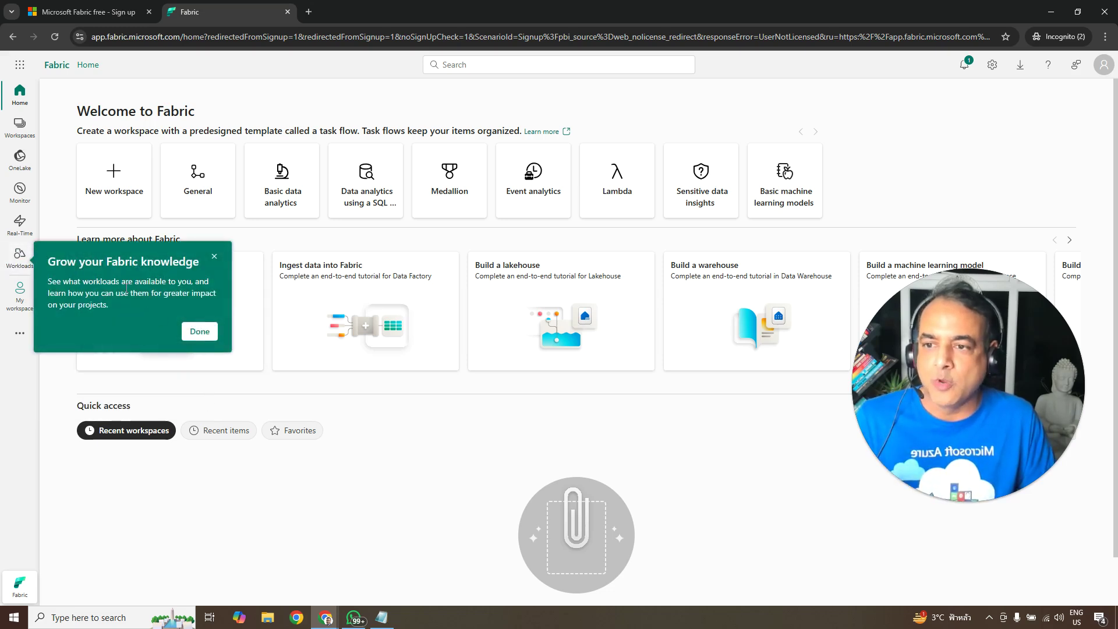
pyautogui.click(198, 333)
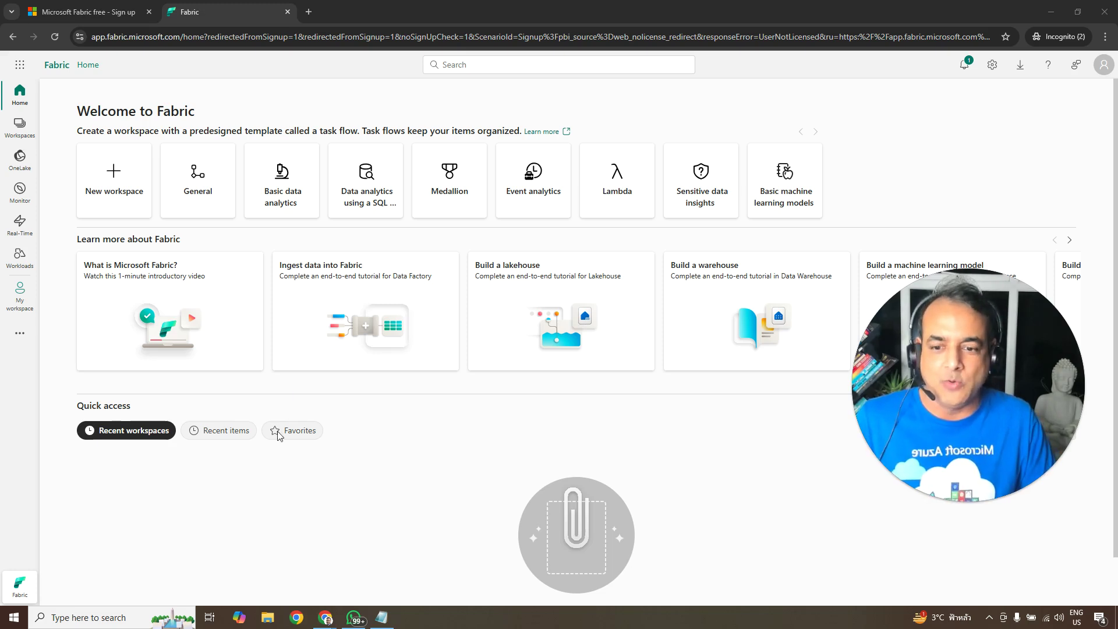
# - Switch to the Skool lesson window and open, then close, the free trial Q&A post
pyautogui.hotkey('alt', 'Tab')
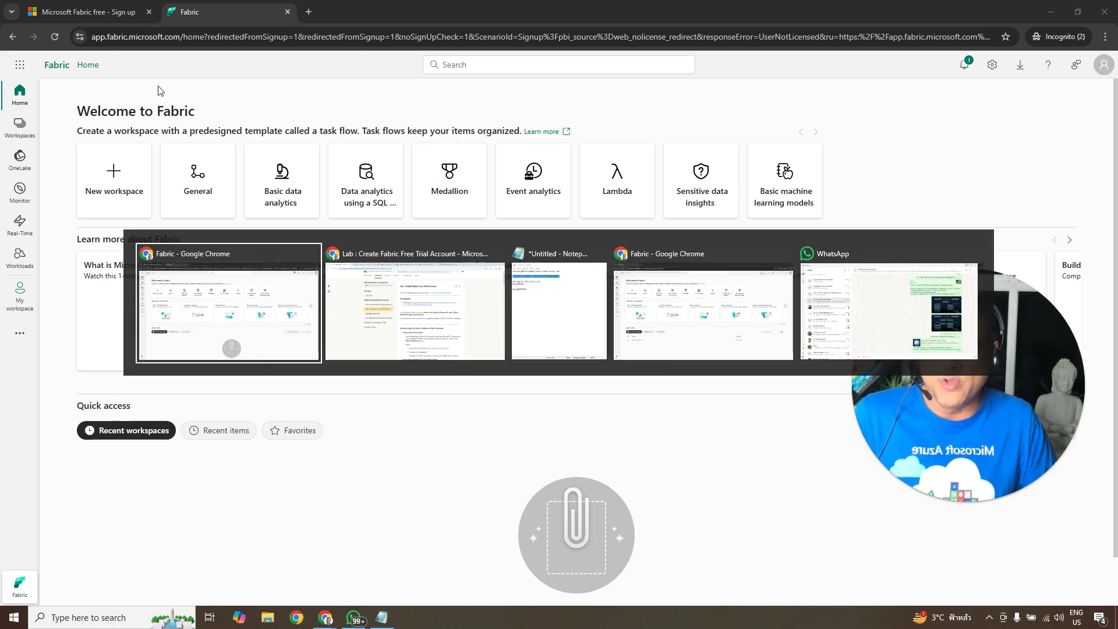
pyautogui.hotkey('alt', 'Tab')
pyautogui.scroll(-20, 655, 341)
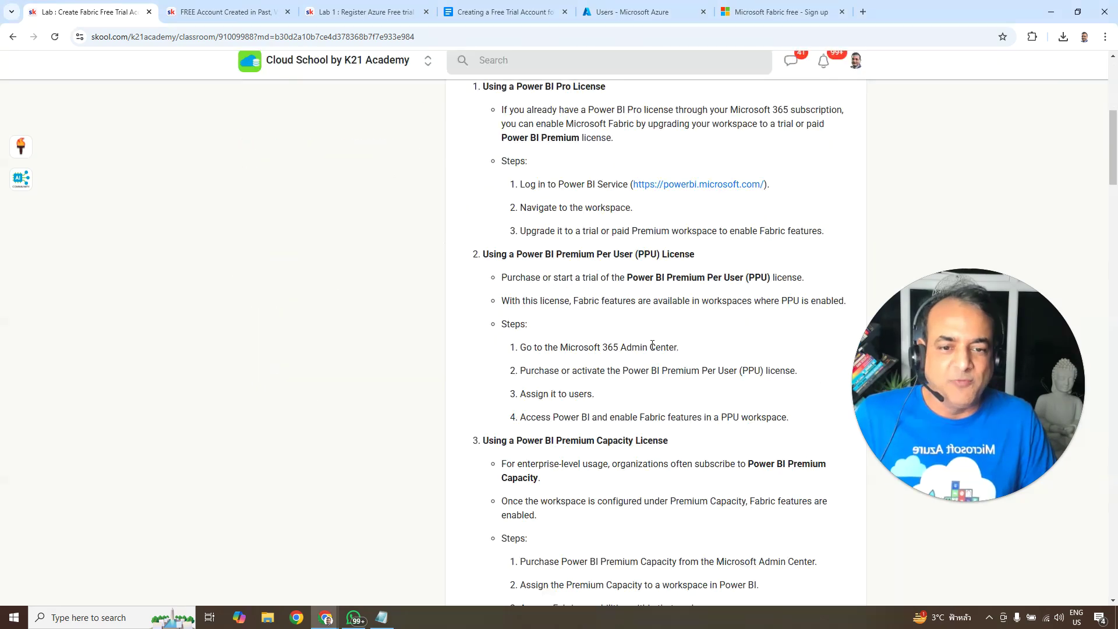
pyautogui.scroll(-20, 643, 362)
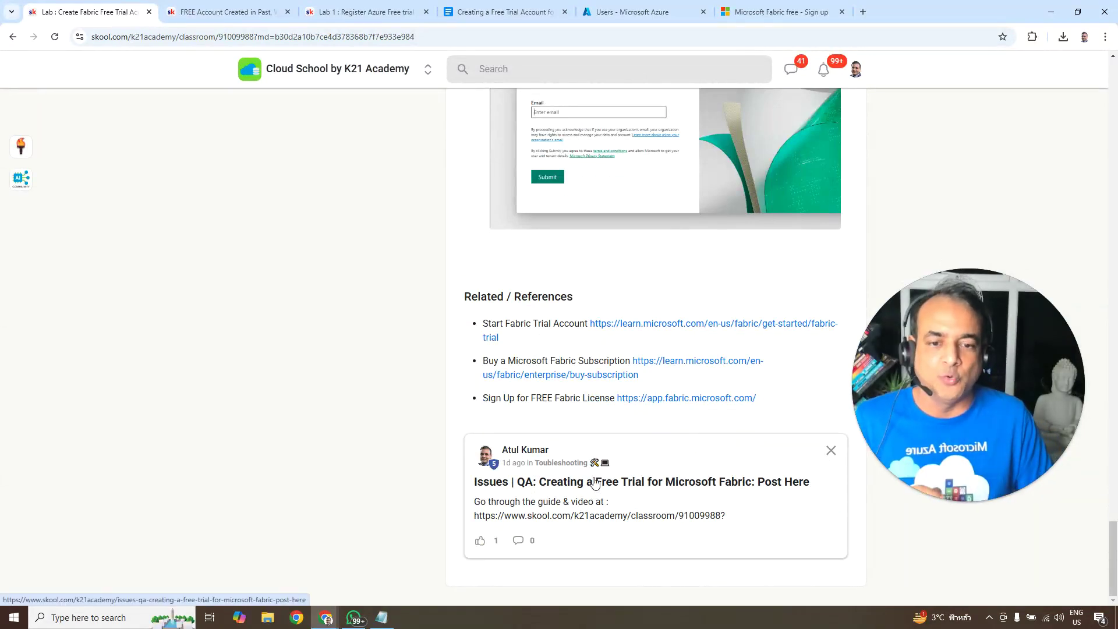
pyautogui.click(594, 483)
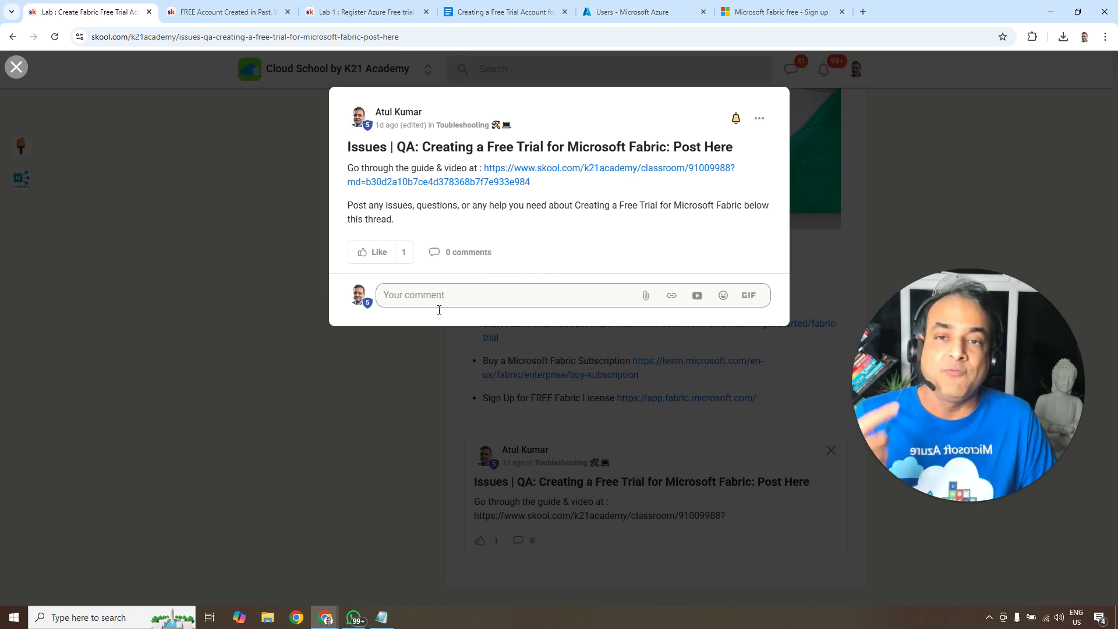
pyautogui.click(425, 379)
# - Scroll through the 'Lab : Create Fabric Free Trial Account' lesson page
pyautogui.scroll(20, 743, 292)
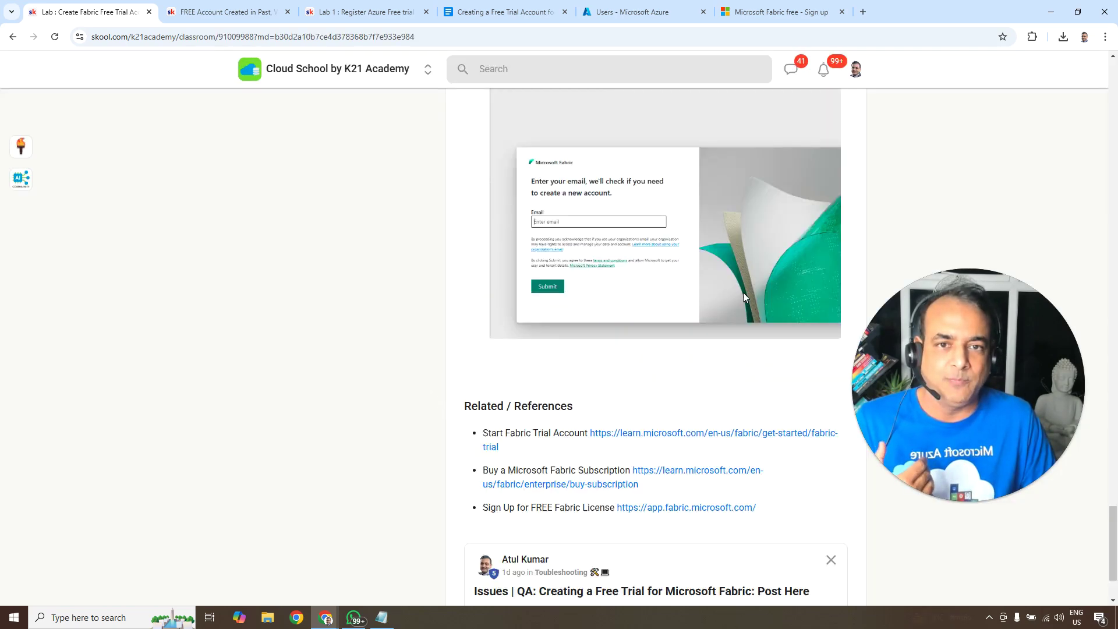
pyautogui.scroll(-7, 588, 284)
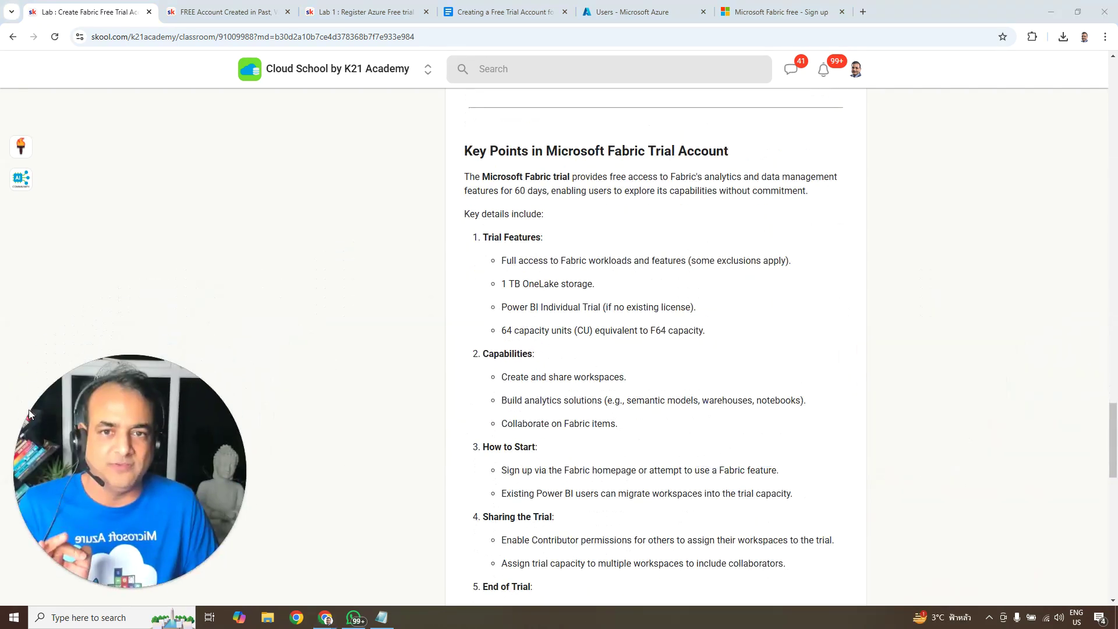
pyautogui.scroll(-4, 473, 324)
pyautogui.scroll(4, 541, 268)
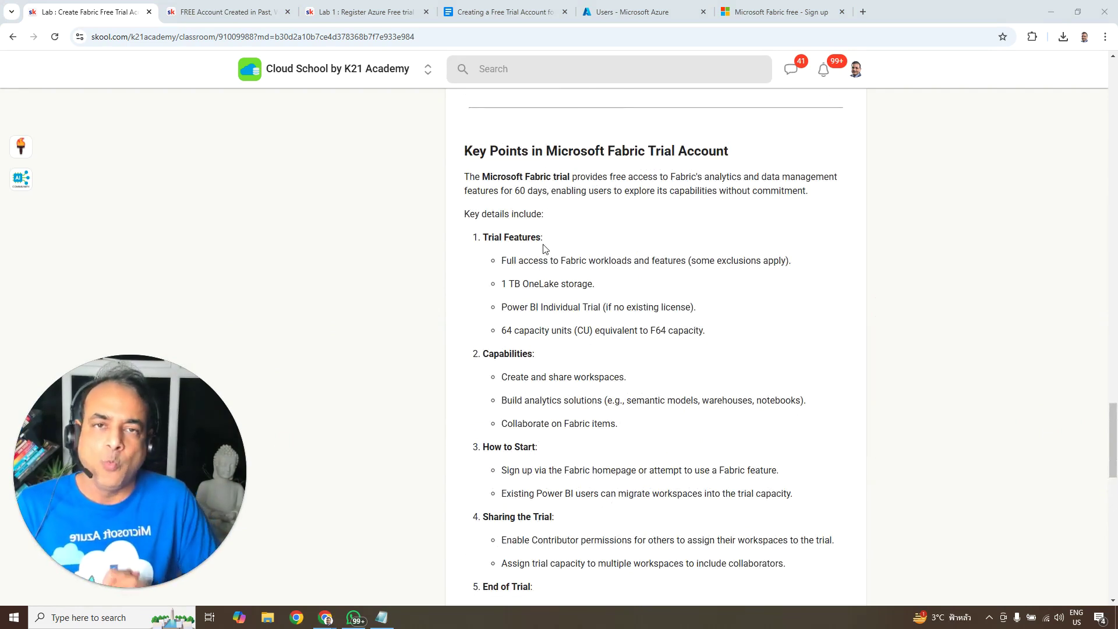
pyautogui.scroll(-8, 545, 249)
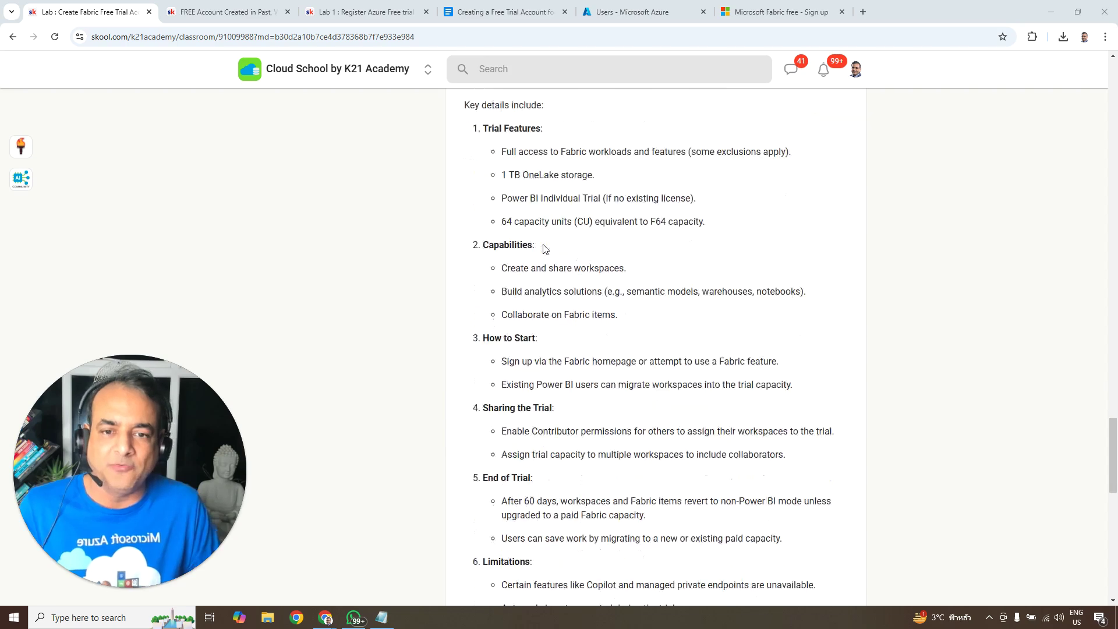
pyautogui.scroll(-2, 544, 248)
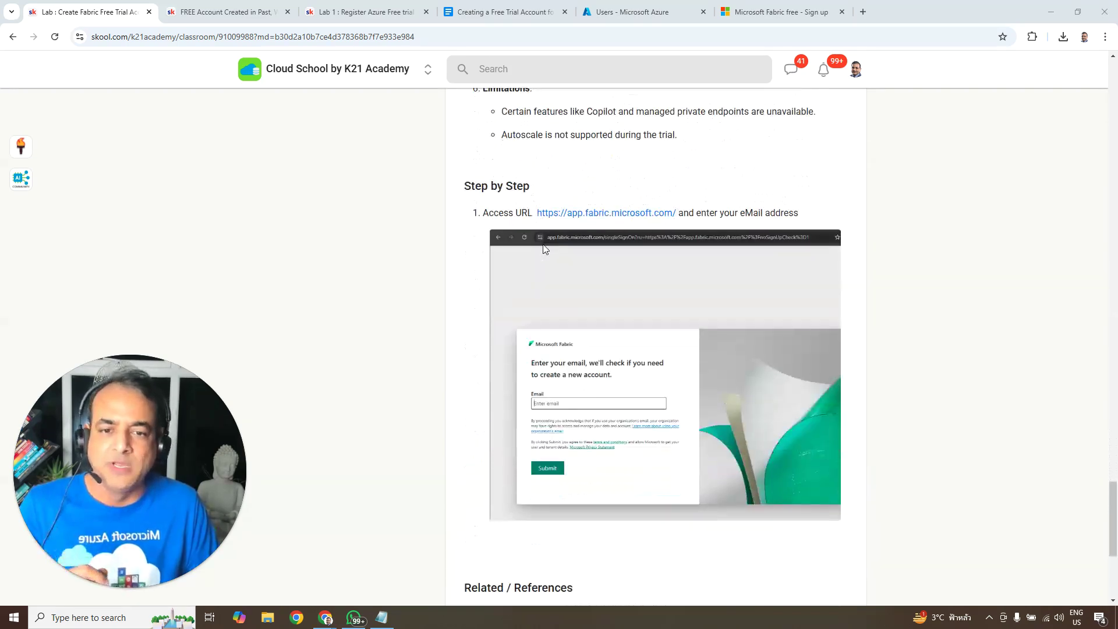
pyautogui.scroll(20, 545, 249)
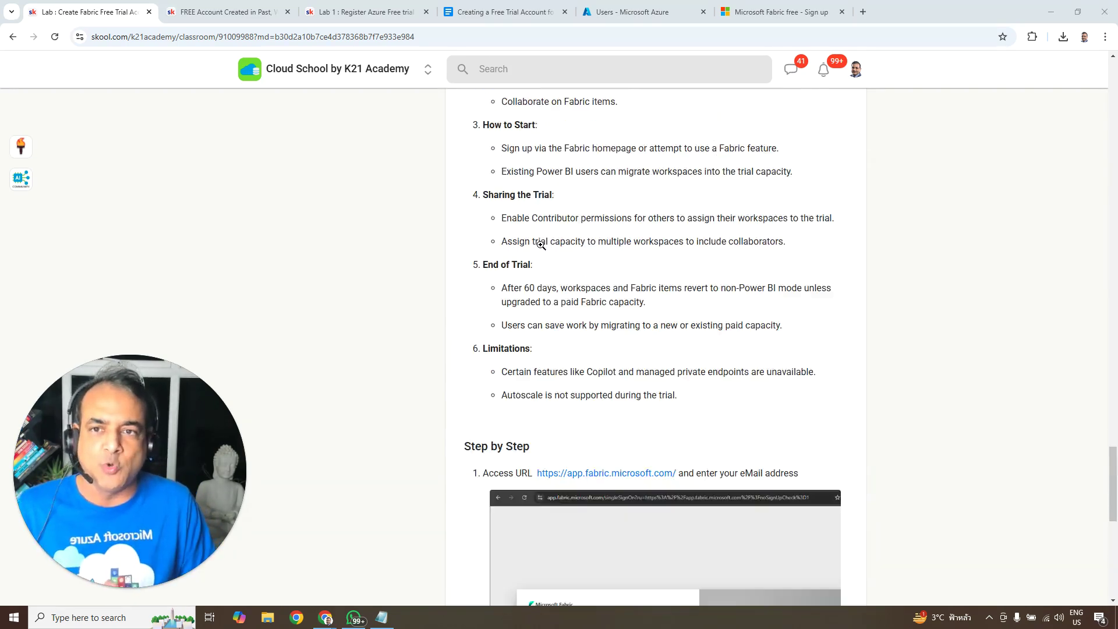
pyautogui.scroll(20, 541, 246)
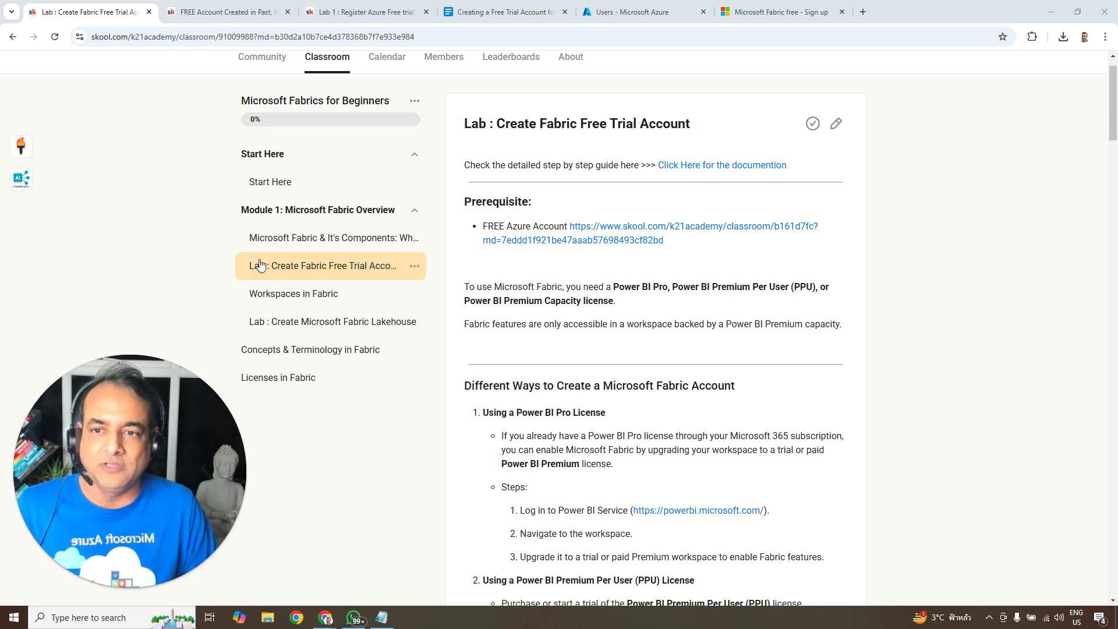
pyautogui.click(297, 239)
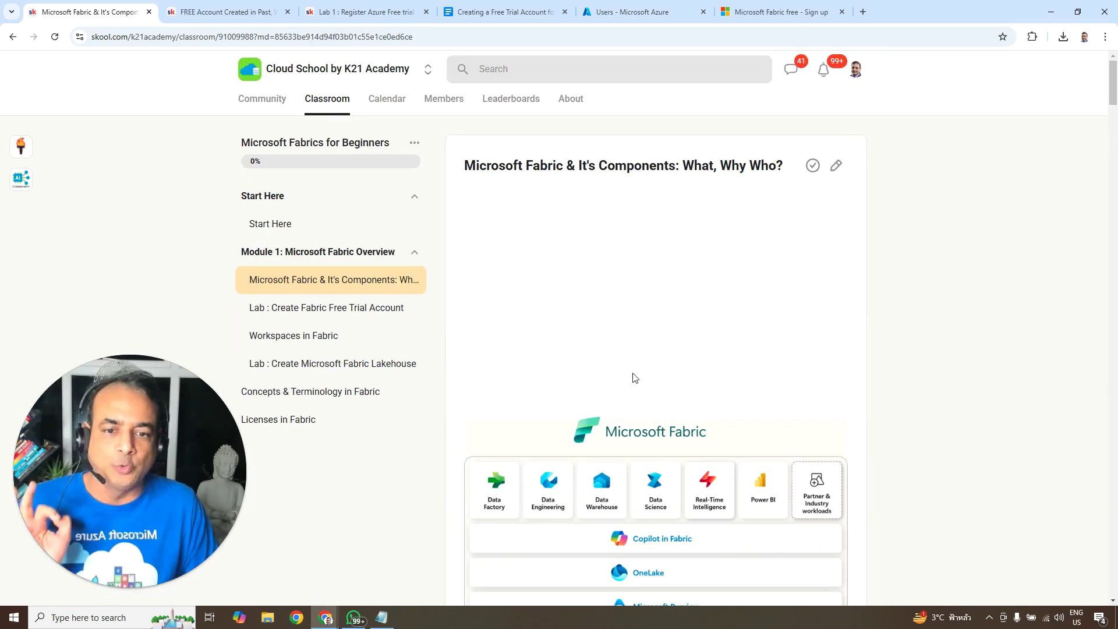
pyautogui.scroll(-14, 634, 385)
pyautogui.scroll(-12, 634, 385)
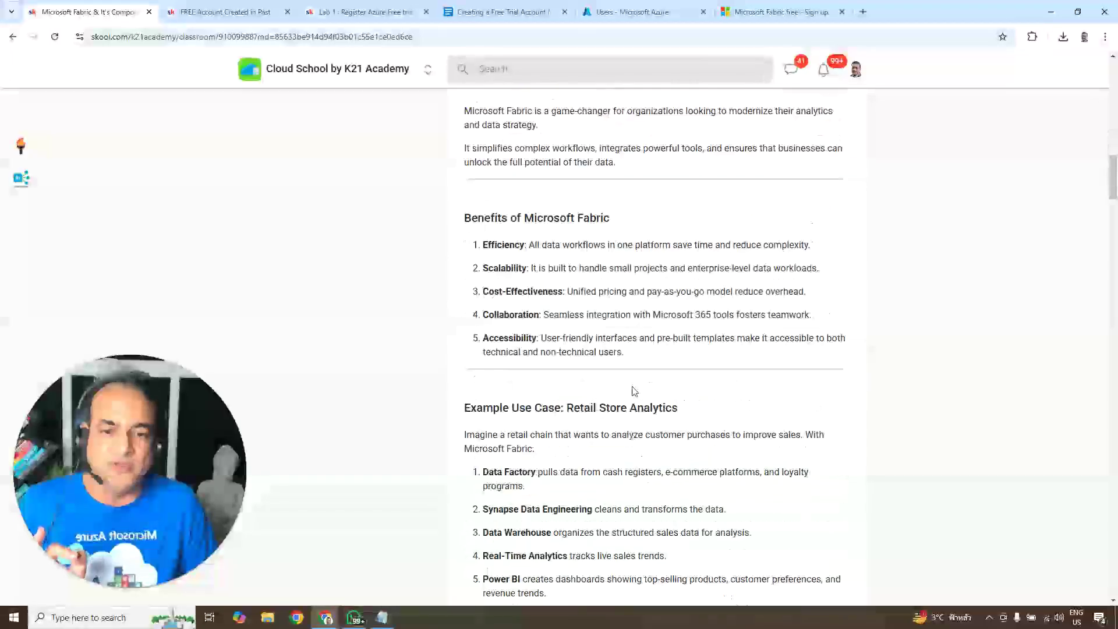
pyautogui.scroll(-4, 634, 390)
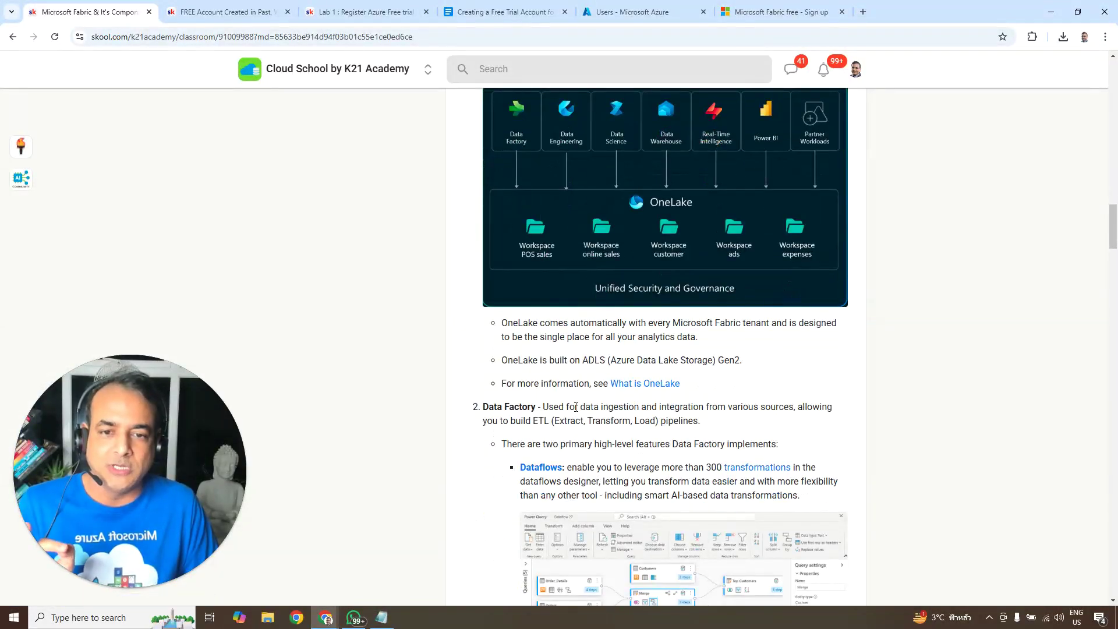
pyautogui.scroll(4, 575, 407)
pyautogui.scroll(-2, 543, 183)
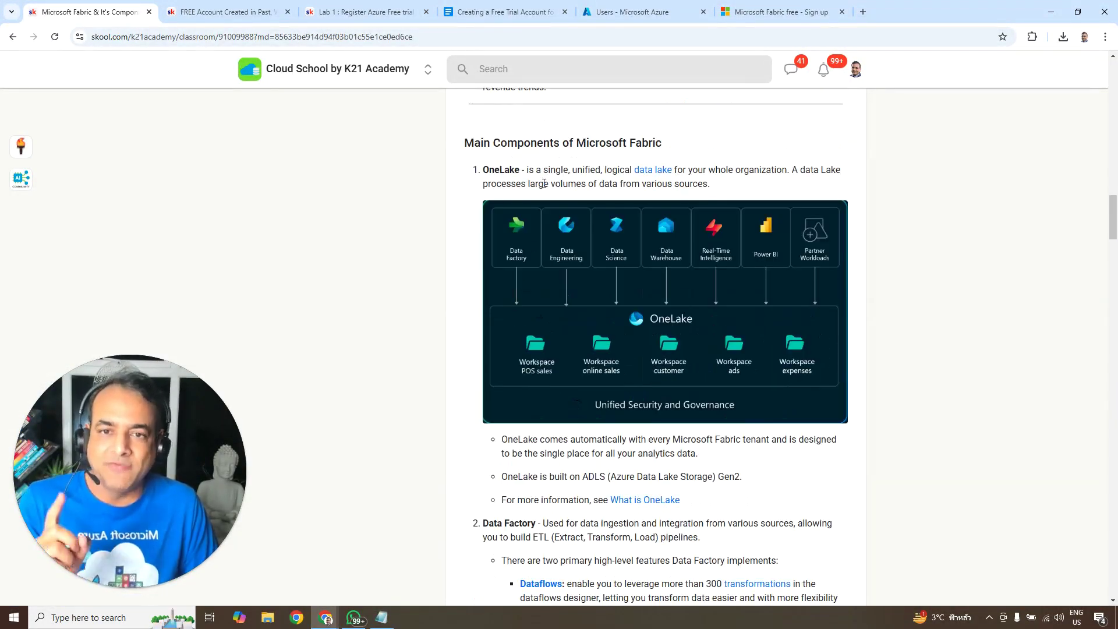
pyautogui.scroll(-2, 533, 195)
pyautogui.scroll(-15, 554, 394)
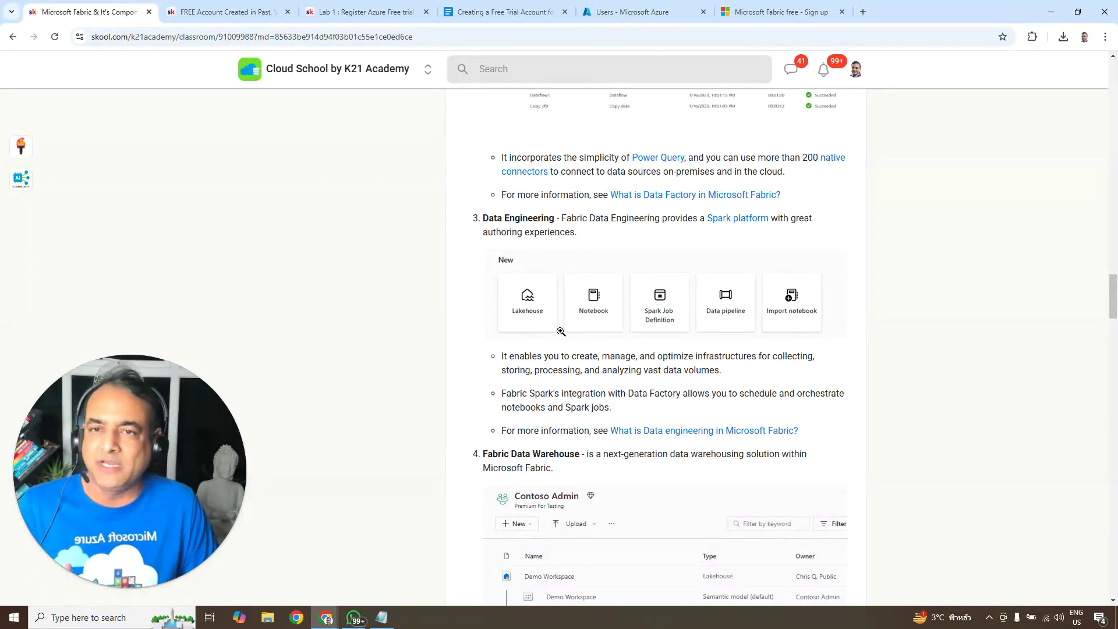
pyautogui.scroll(20, 561, 331)
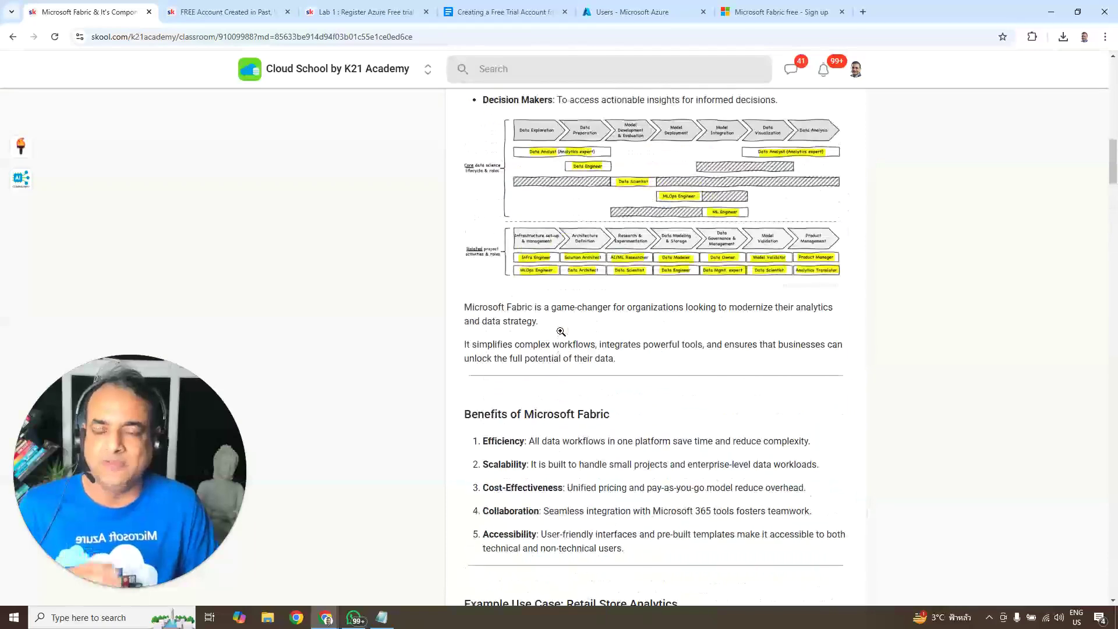
pyautogui.scroll(20, 561, 332)
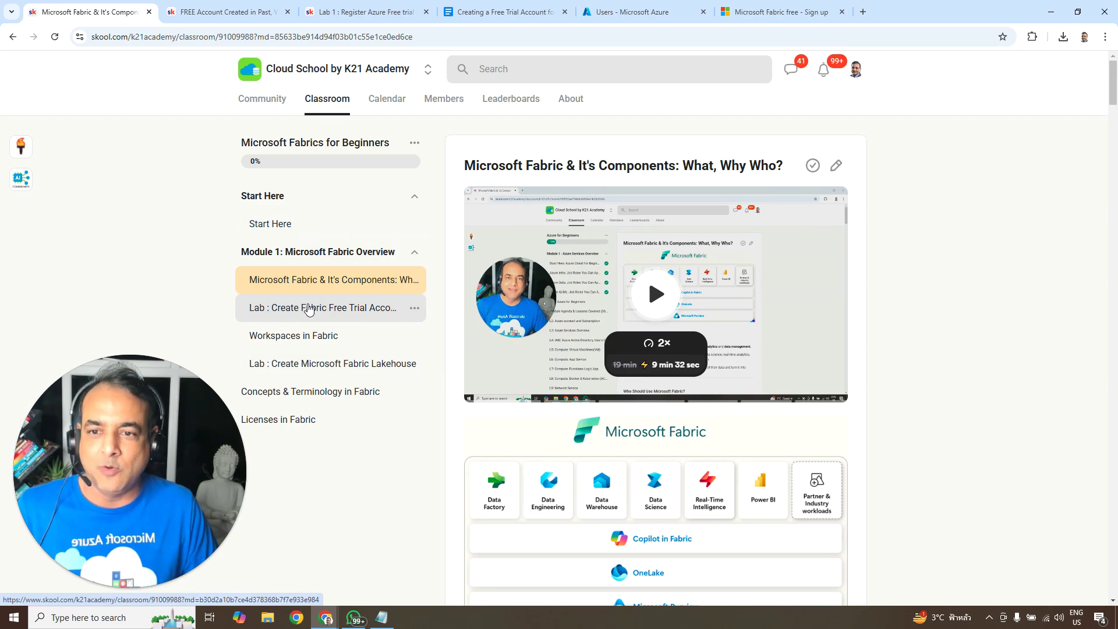
pyautogui.click(394, 319)
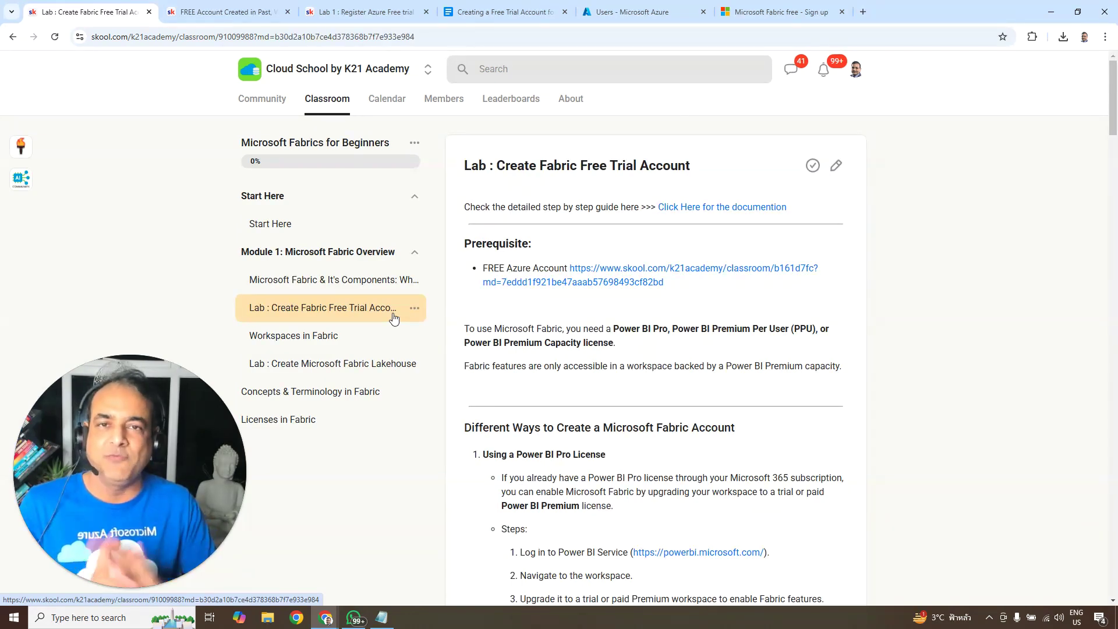